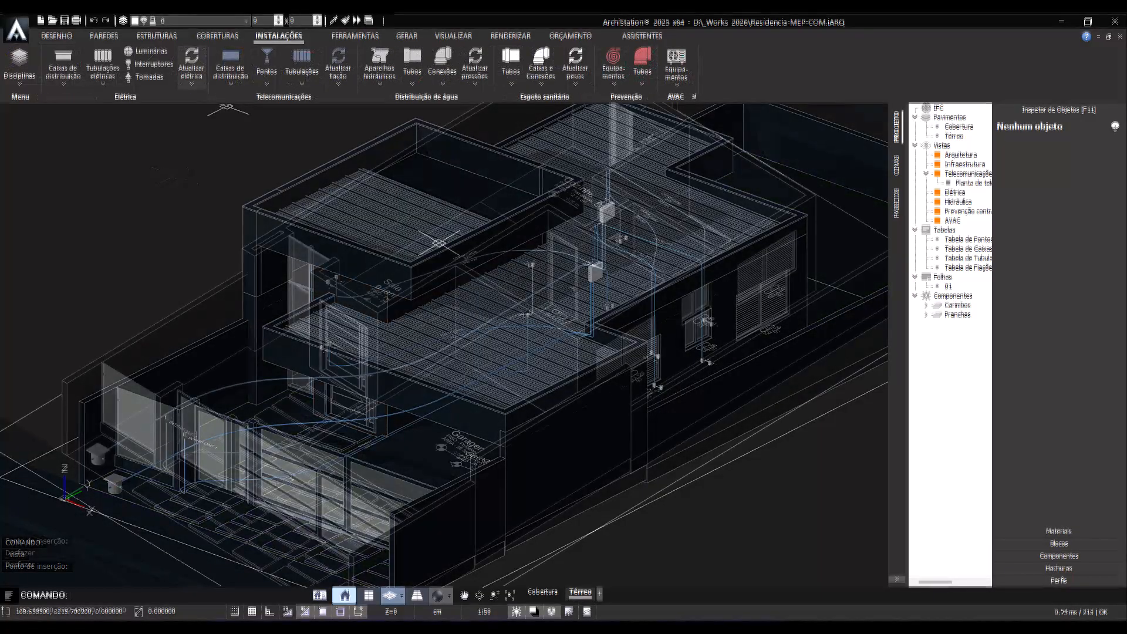
pyautogui.keyDown('shift'); pyautogui.moveTo(443, 243); pyautogui.dragTo(504, 240, button='middle'); pyautogui.keyUp('shift')
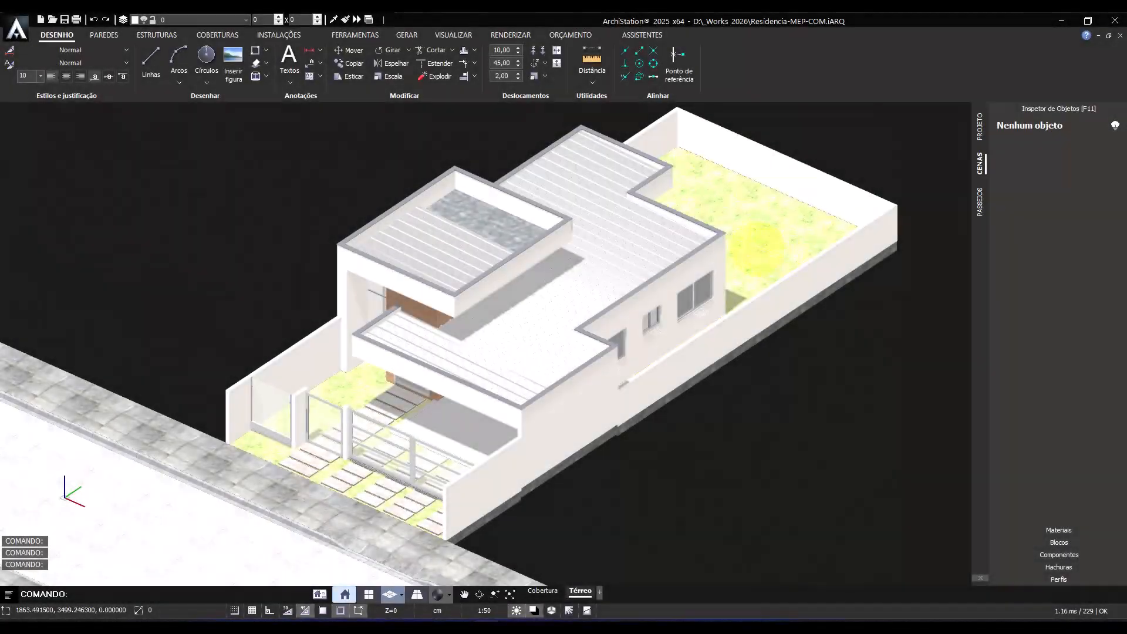
# - Place a Caixa de passagem de telecomunicações no piso outside the front glass panel, near the side wall
pyautogui.click(276, 38)
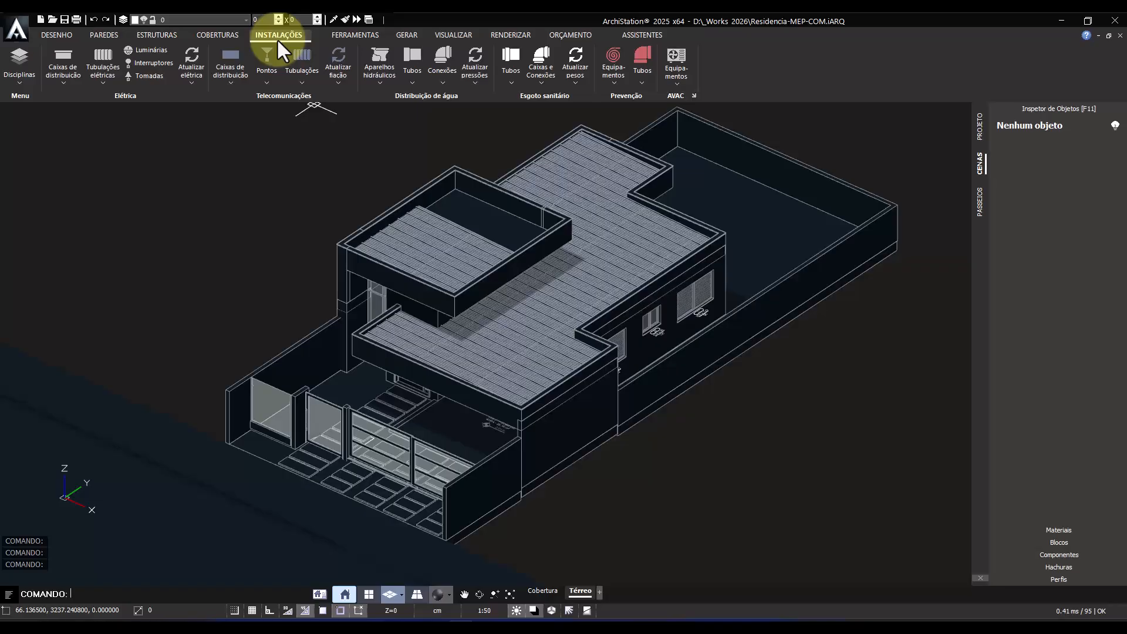
pyautogui.click(231, 83)
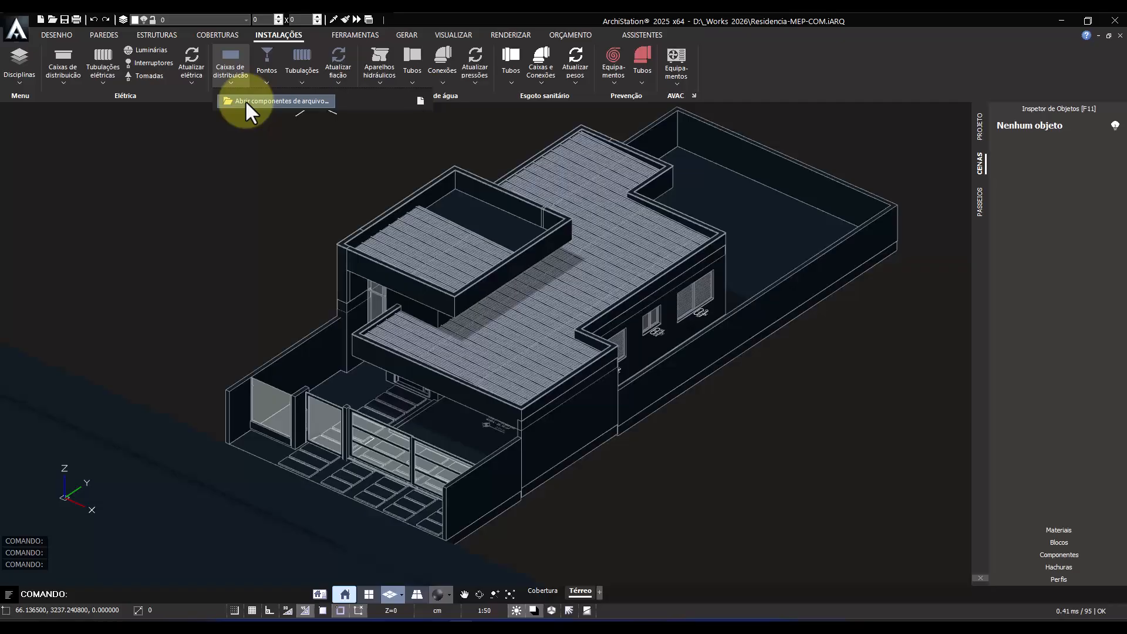
pyautogui.click(245, 101)
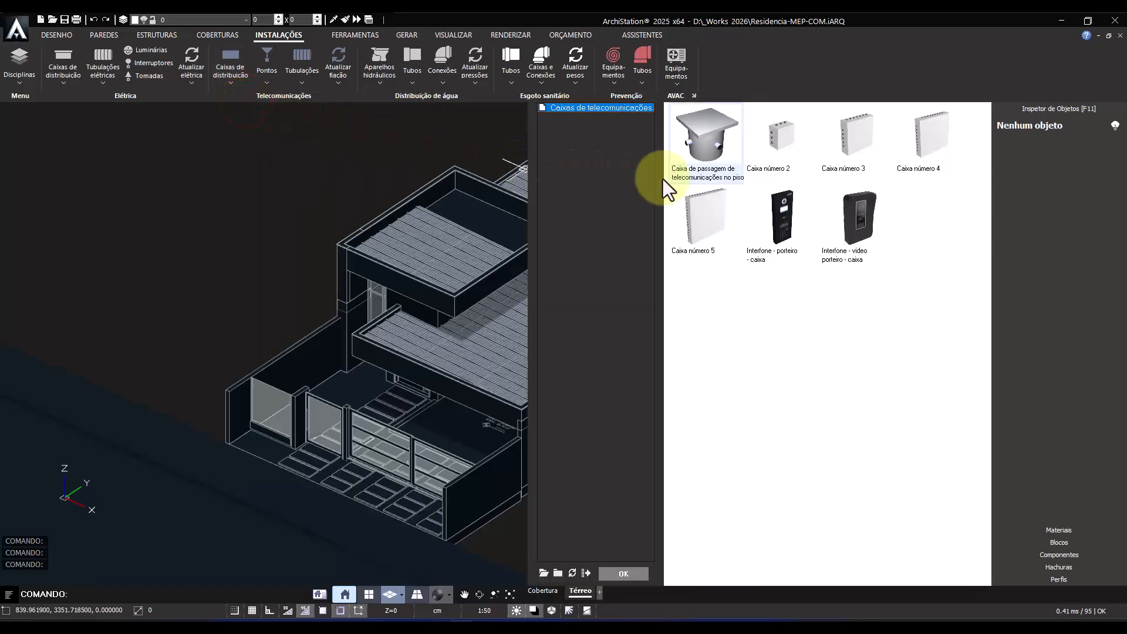
pyautogui.doubleClick(714, 148)
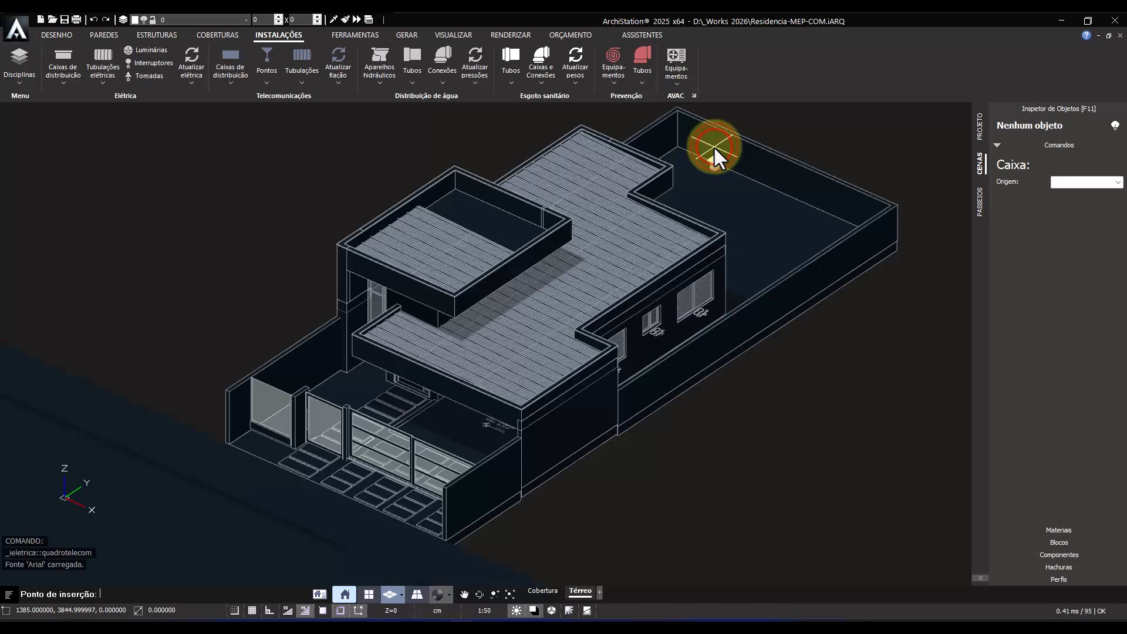
pyautogui.moveTo(219, 443); pyautogui.dragTo(420, 351, button='middle')
pyautogui.scroll(5, 475, 349)
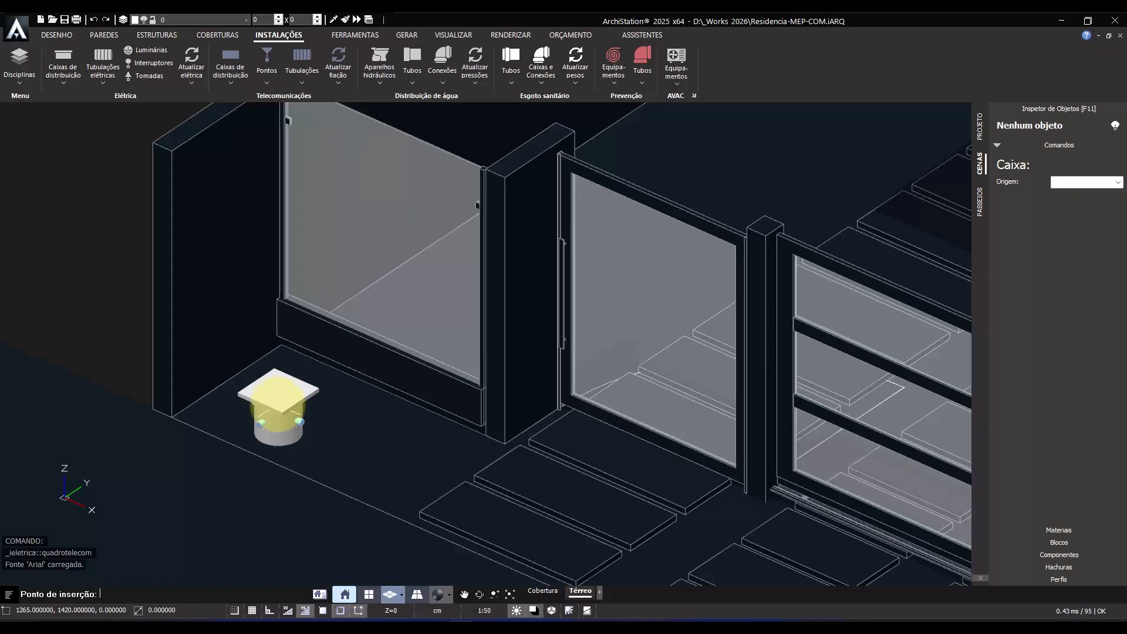
pyautogui.click(277, 404)
pyautogui.press('Escape')
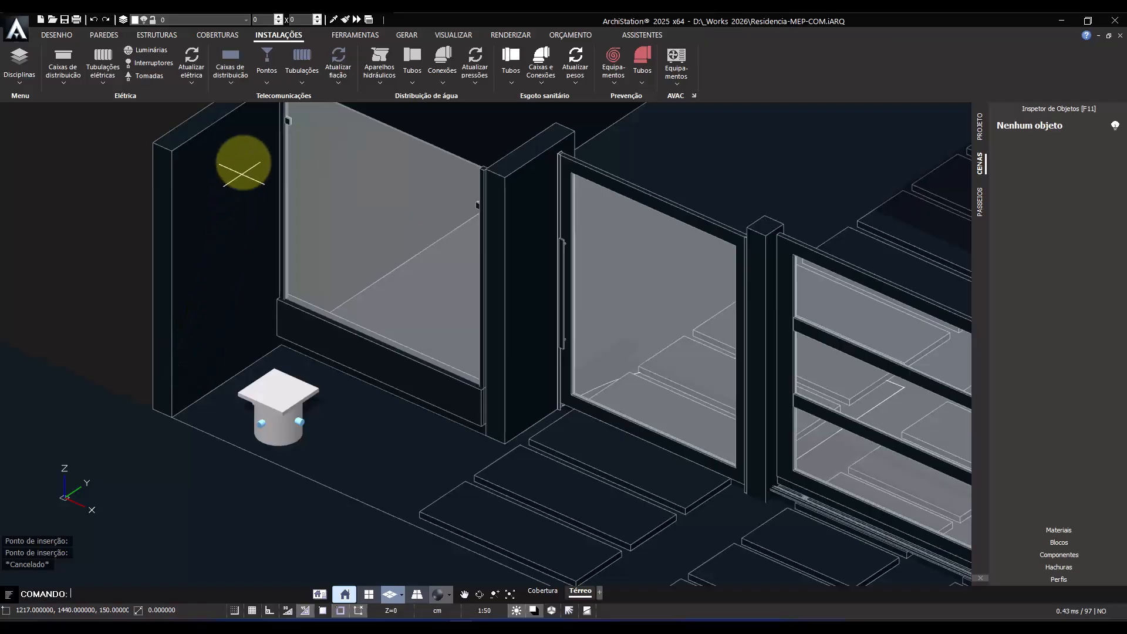
# - In plan view, insert a Caixa número 3 telecommunications box in the living-area wall, beside the P1 door of the room above the Quarto
pyautogui.click(241, 72)
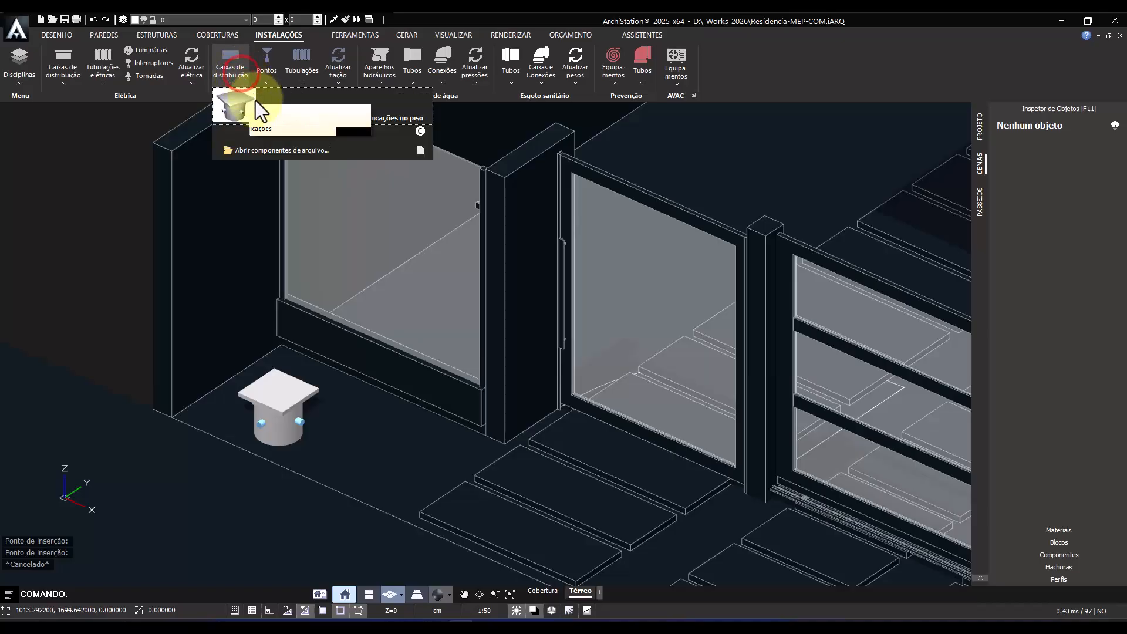
pyautogui.click(265, 146)
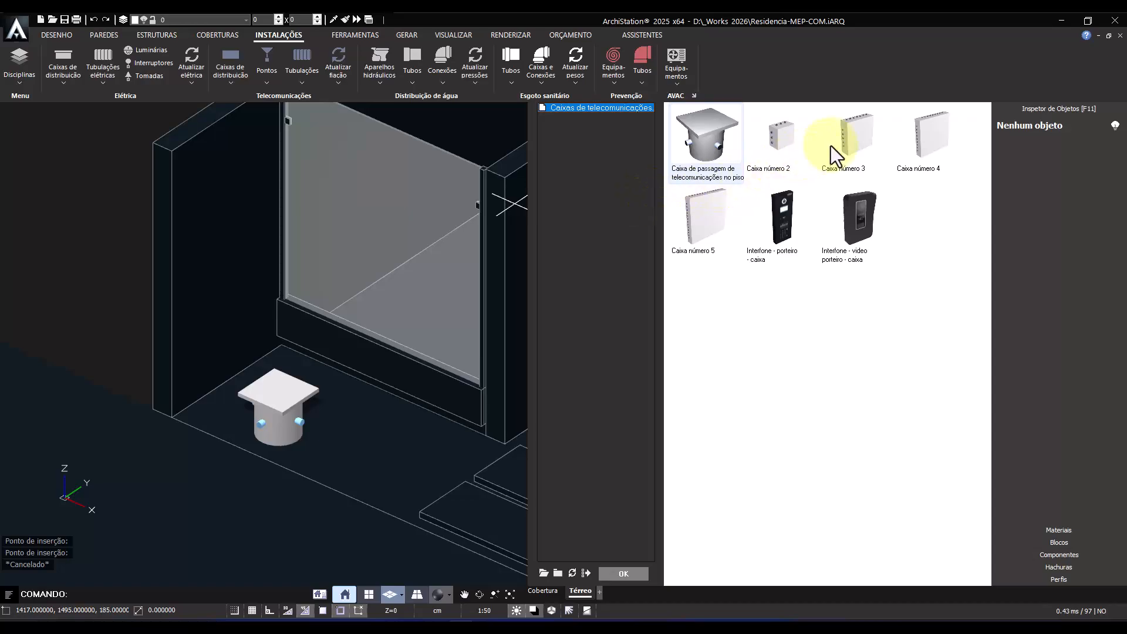
pyautogui.doubleClick(857, 141)
pyautogui.scroll(-5, 856, 147)
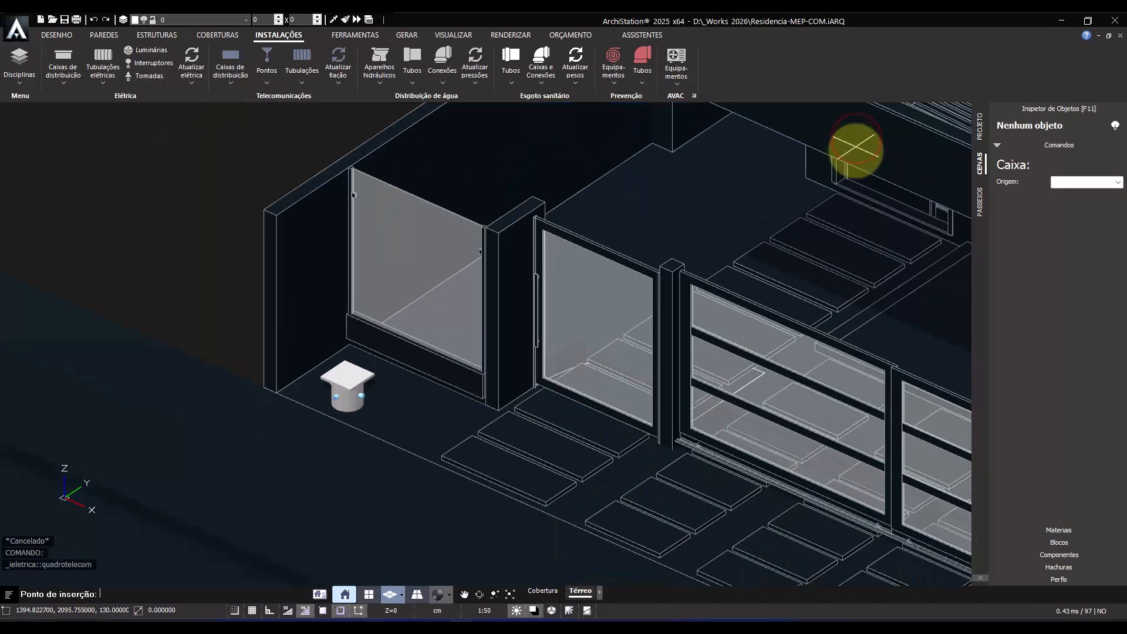
pyautogui.moveTo(856, 151); pyautogui.dragTo(605, 347, button='middle')
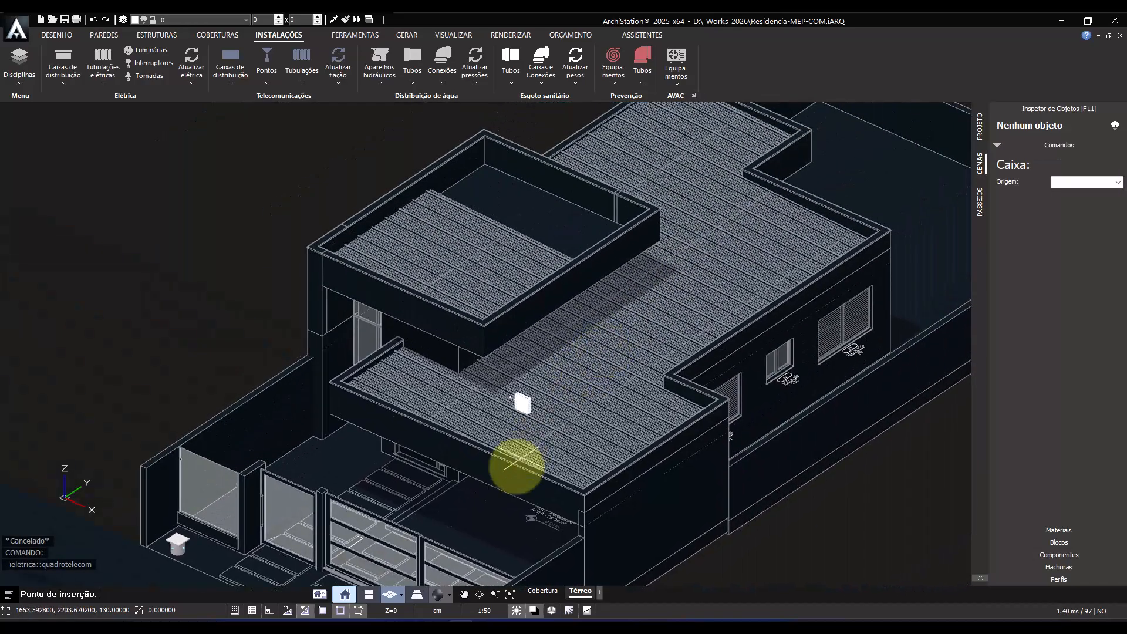
pyautogui.click(372, 594)
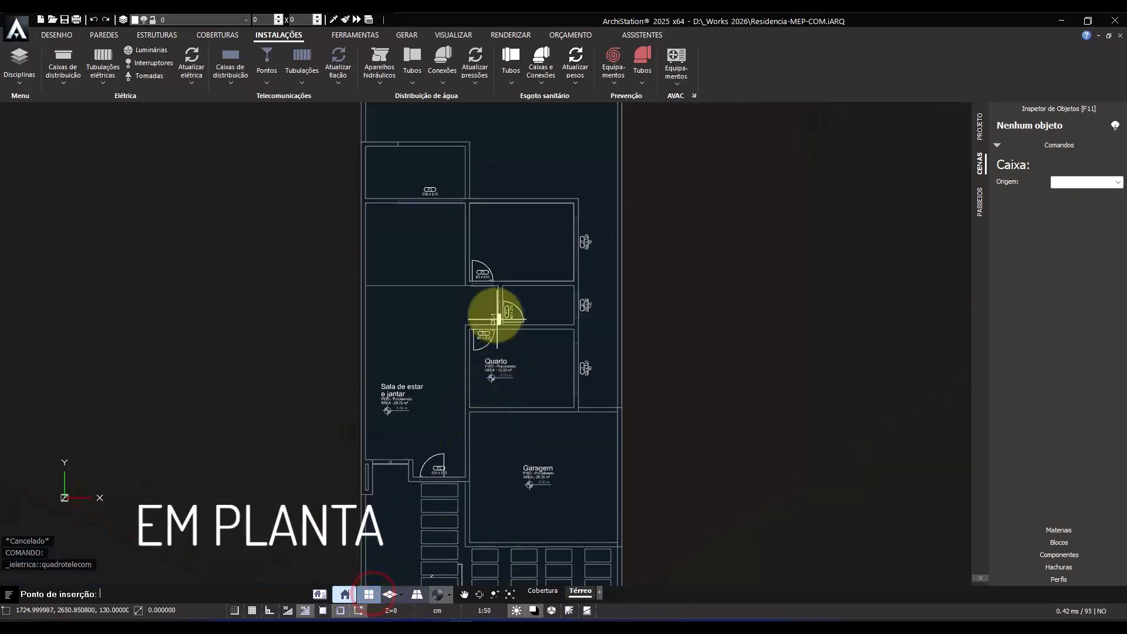
pyautogui.scroll(5, 468, 276)
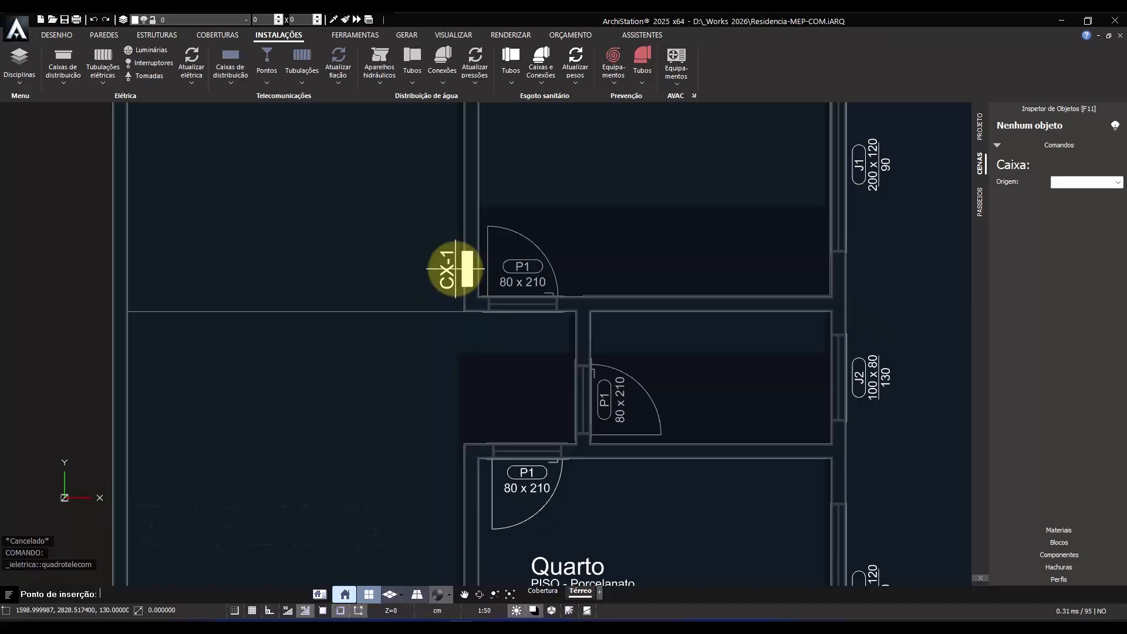
pyautogui.click(456, 269)
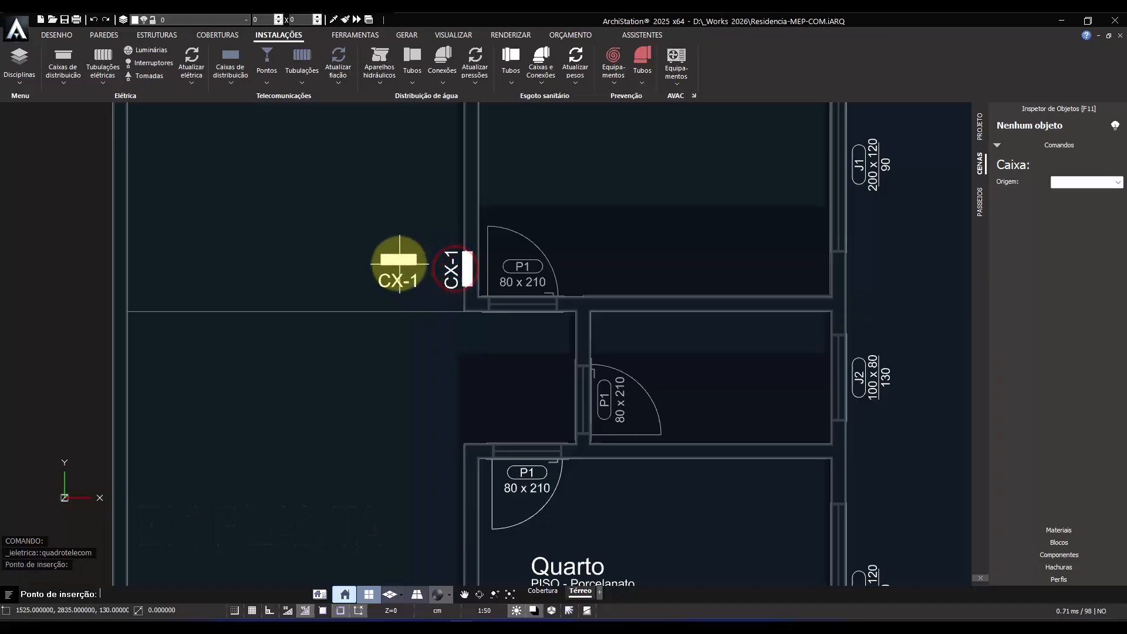
pyautogui.press('Escape')
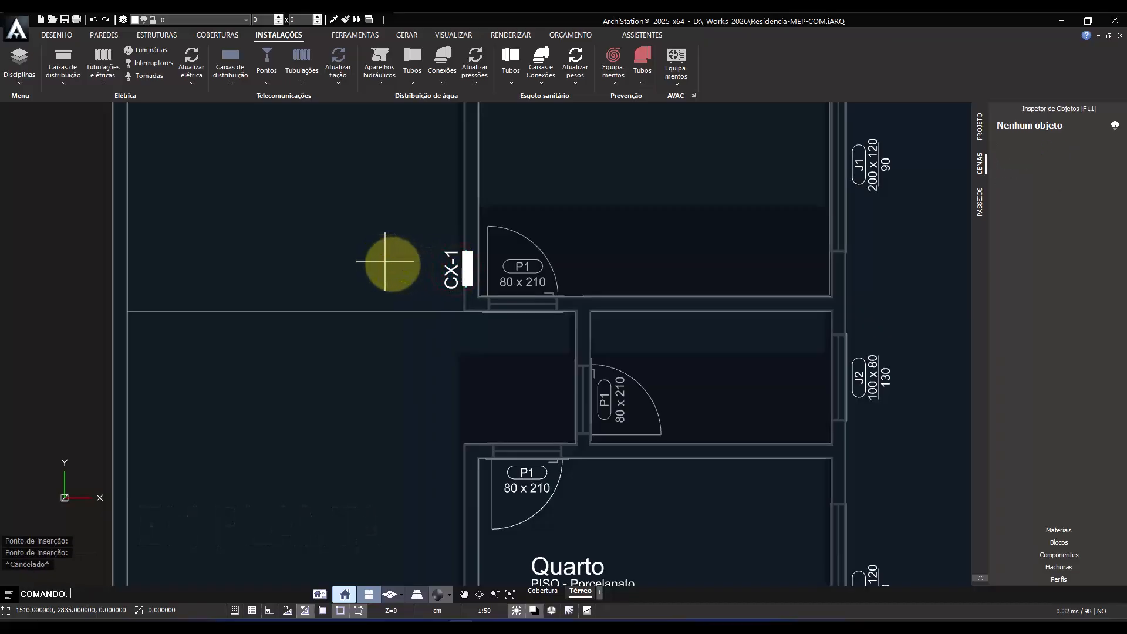
# - In the orthogonal perspective, start a telecommunications conduit at the floor box's connector and run its first segment about 408 cm at 90° toward the house
pyautogui.scroll(-5, 387, 260)
pyautogui.moveTo(433, 302); pyautogui.dragTo(496, 257, button='middle')
pyautogui.scroll(-2, 504, 289)
pyautogui.click(389, 594)
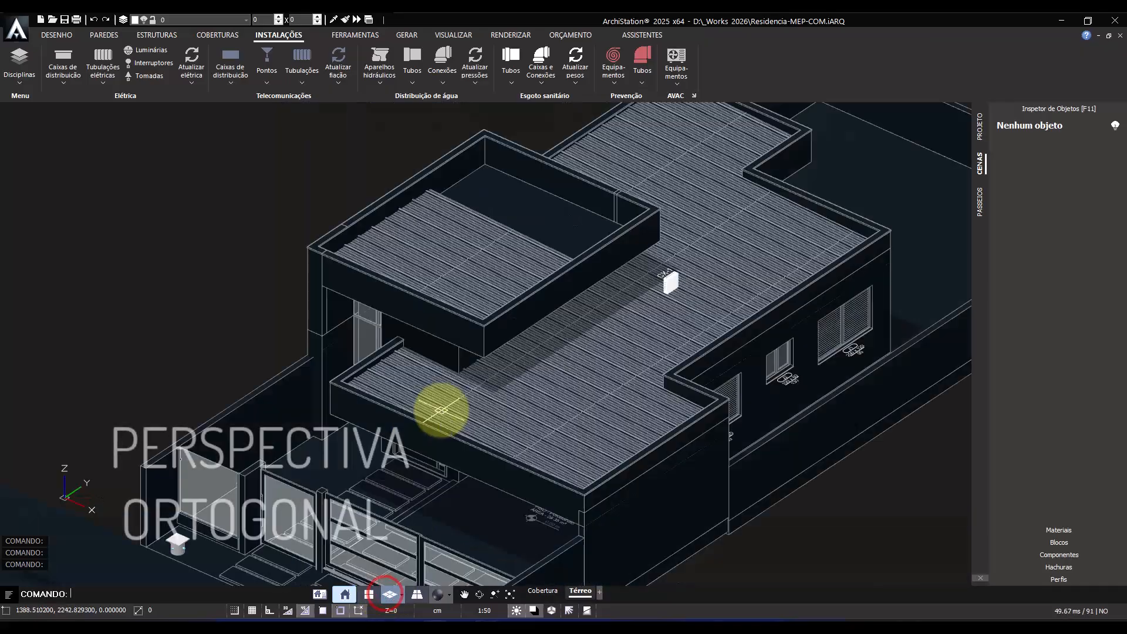
pyautogui.scroll(3, 500, 281)
pyautogui.moveTo(500, 280); pyautogui.dragTo(544, 231, button='middle')
pyautogui.moveTo(340, 335); pyautogui.dragTo(448, 348, button='middle')
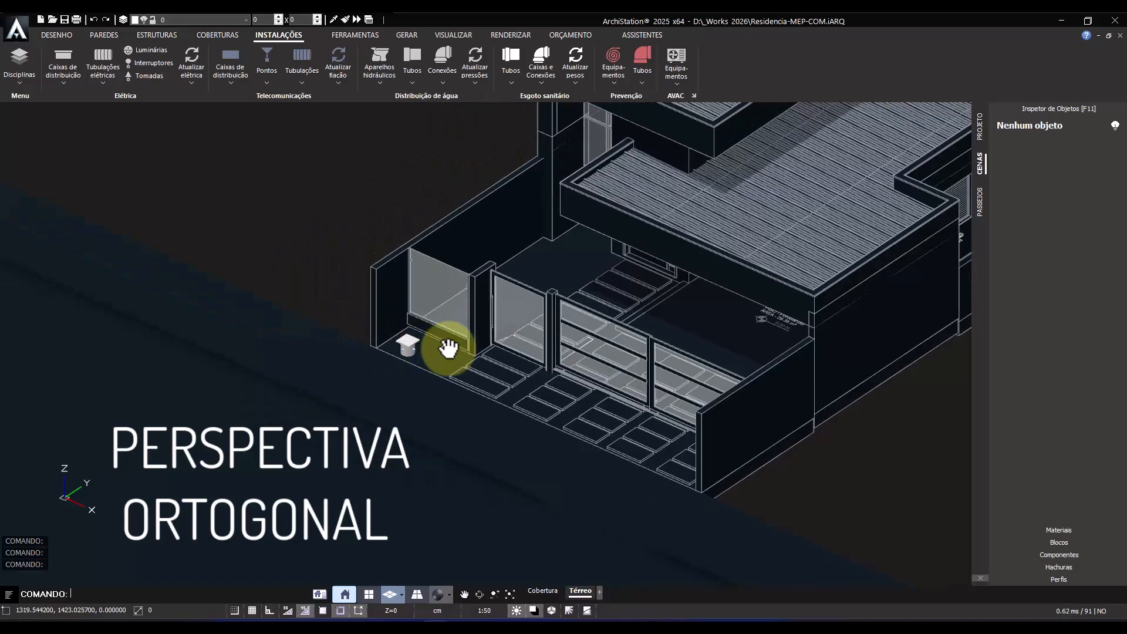
pyautogui.scroll(4, 449, 347)
pyautogui.click(327, 333)
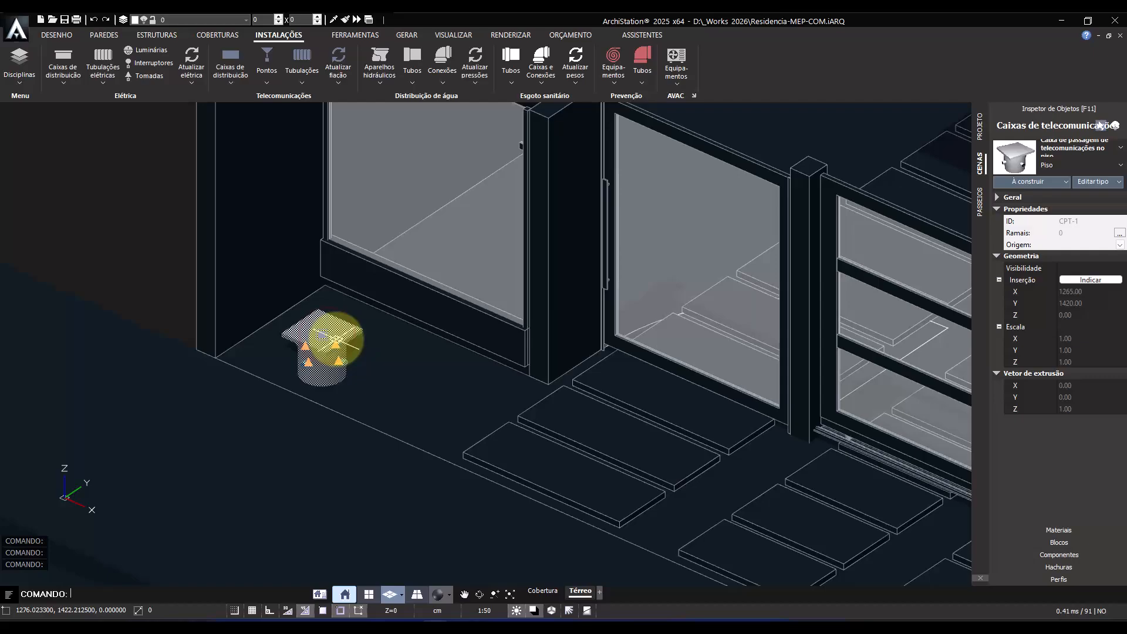
pyautogui.click(336, 342)
pyautogui.scroll(-4, 432, 334)
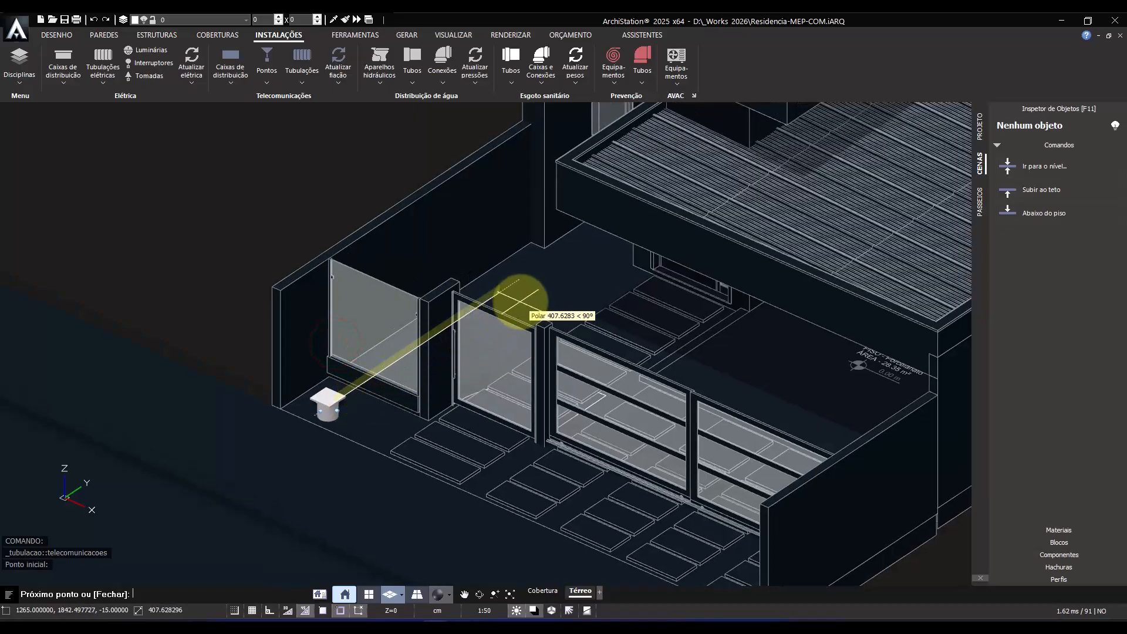
pyautogui.click(517, 300)
# - In plan view, continue the conduit through the Sala de estar e jantar, with a segment of about 634 cm at 90°, and end it at CX-1's lower connector
pyautogui.click(369, 593)
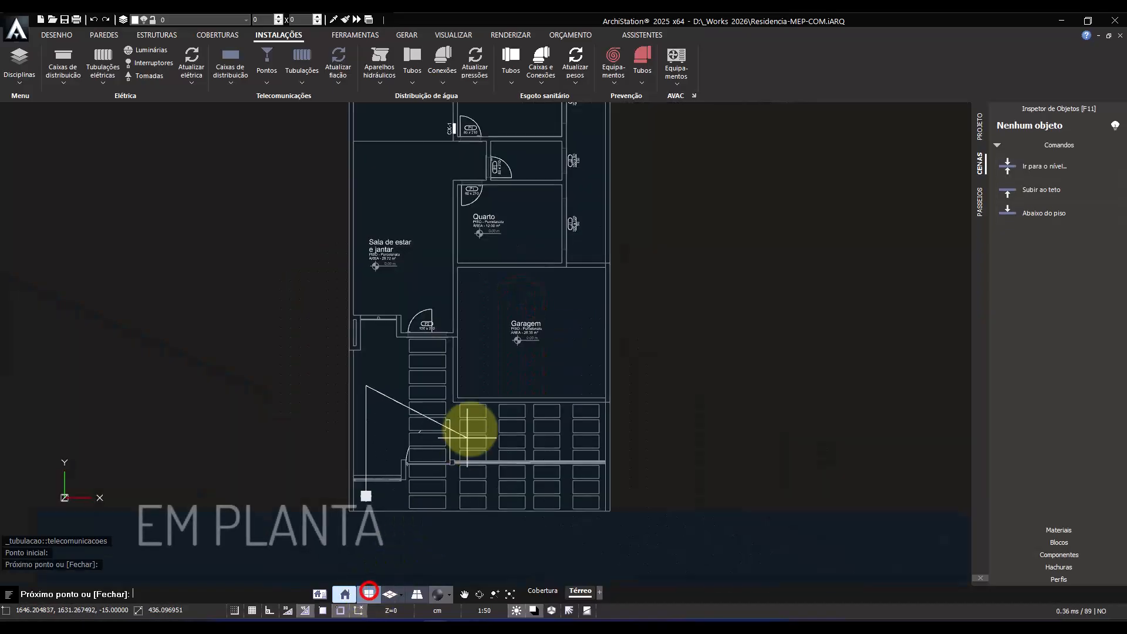
pyautogui.click(441, 303)
pyautogui.scroll(5, 434, 226)
pyautogui.scroll(5, 453, 290)
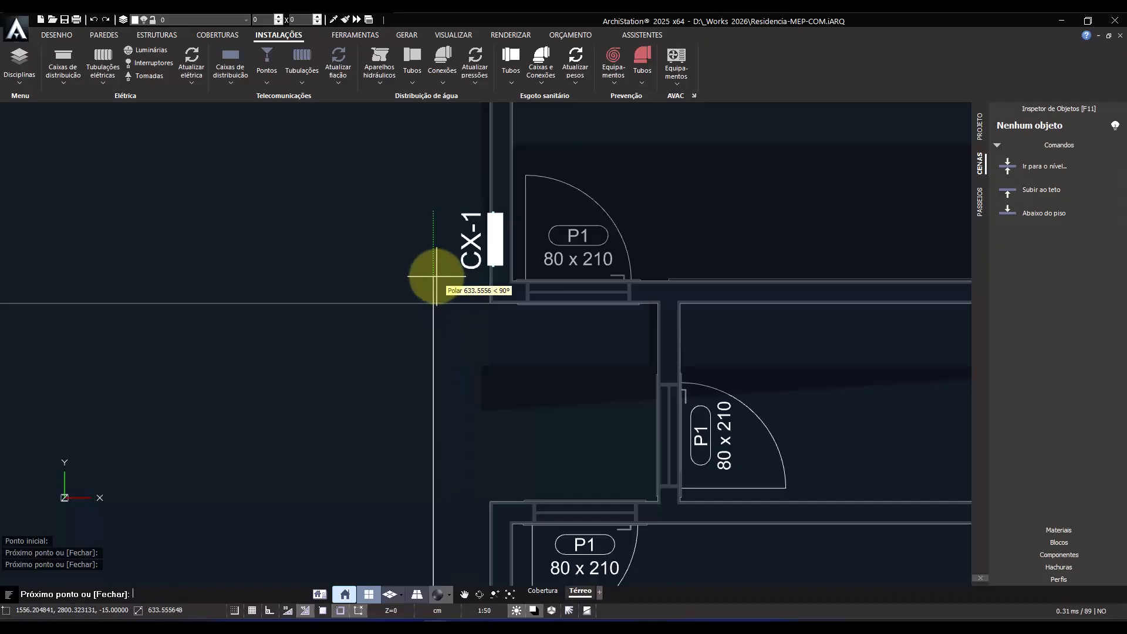
pyautogui.click(435, 276)
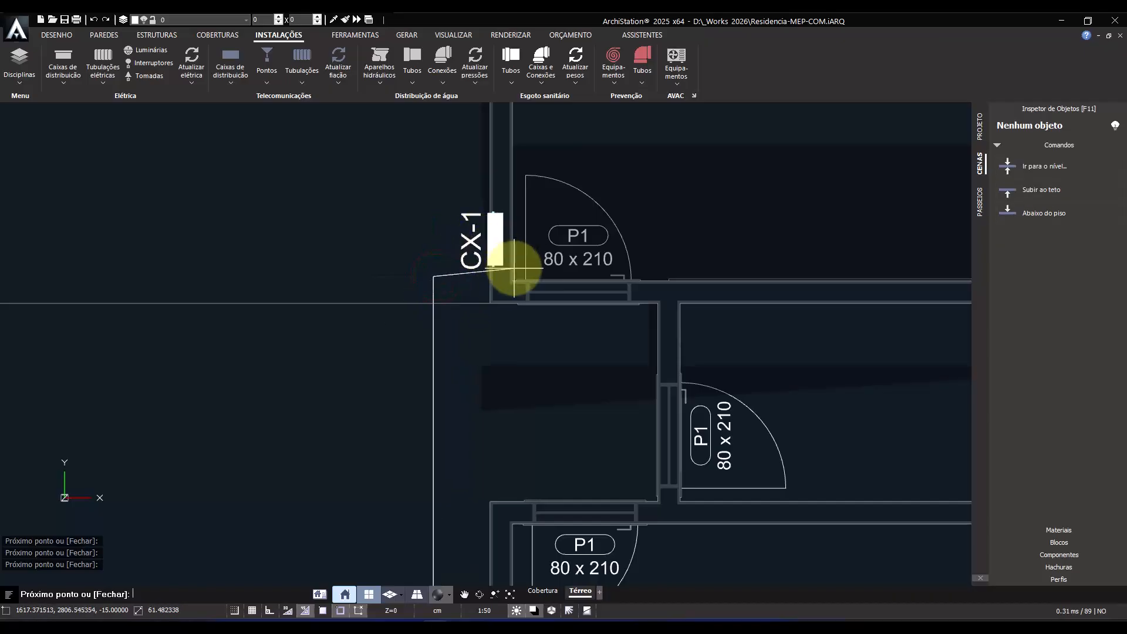
pyautogui.scroll(5, 509, 269)
pyautogui.hotkey('ctrl', 'a')
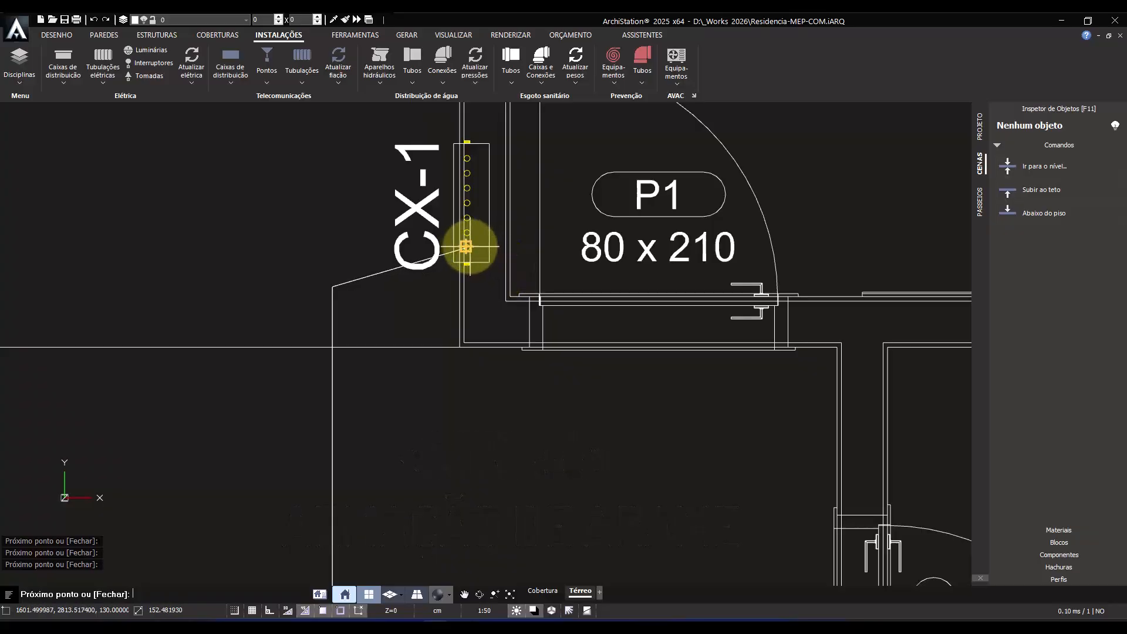
pyautogui.click(471, 246)
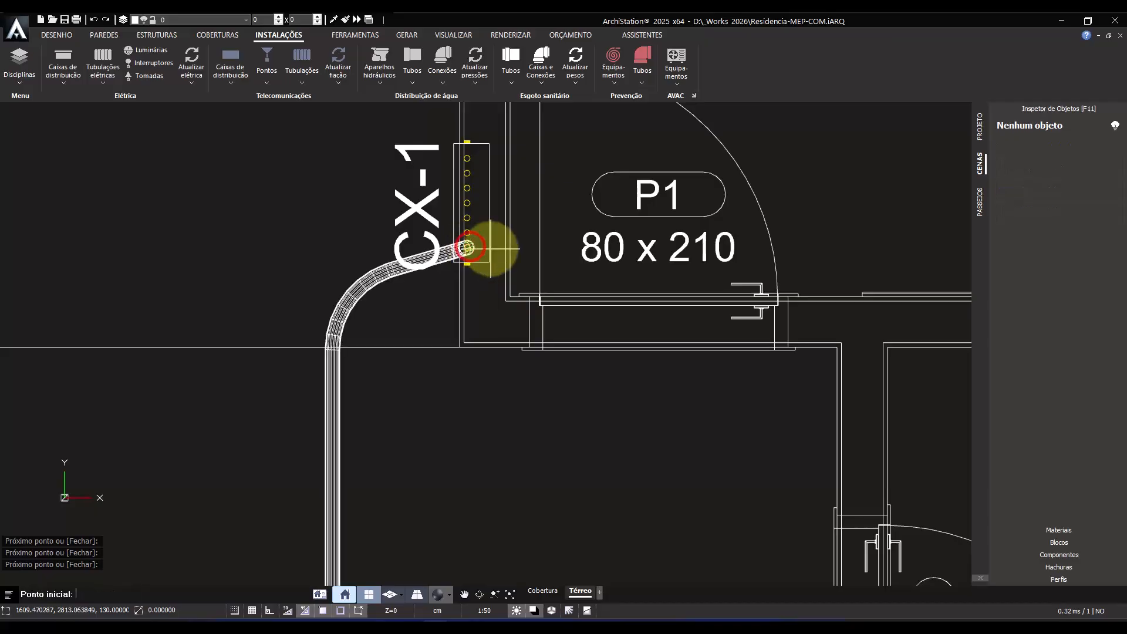
pyautogui.press('Escape')
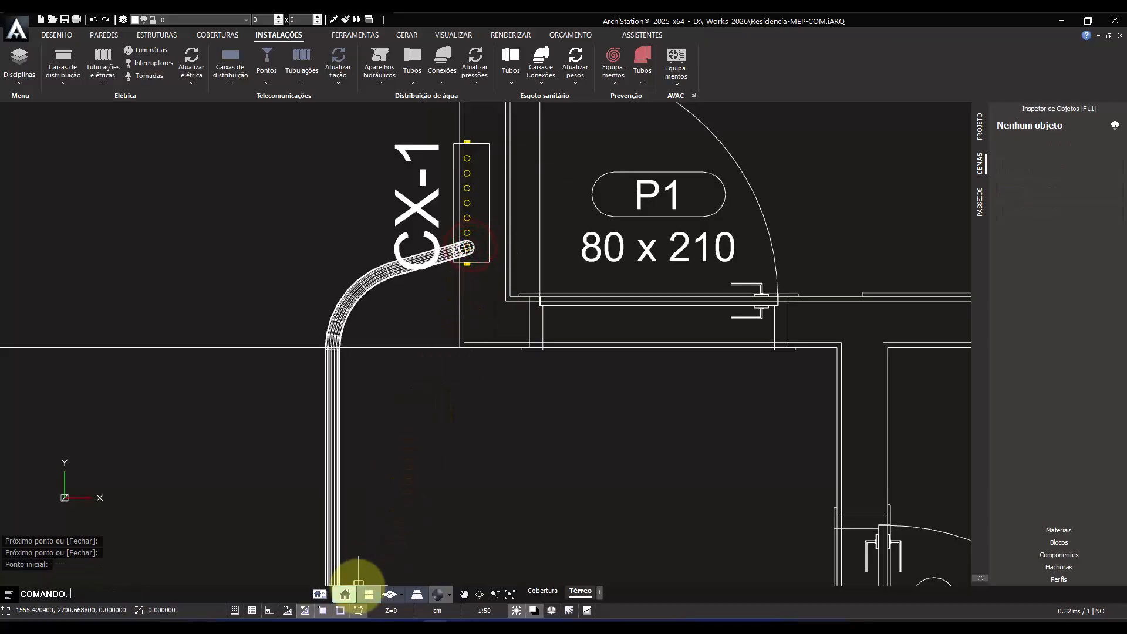
# - Return to the orthogonal perspective, hide the Cobertura level, and set the conduit between the two boxes to 032 mm - pvc
pyautogui.click(388, 593)
pyautogui.moveTo(503, 314); pyautogui.dragTo(333, 359, button='middle')
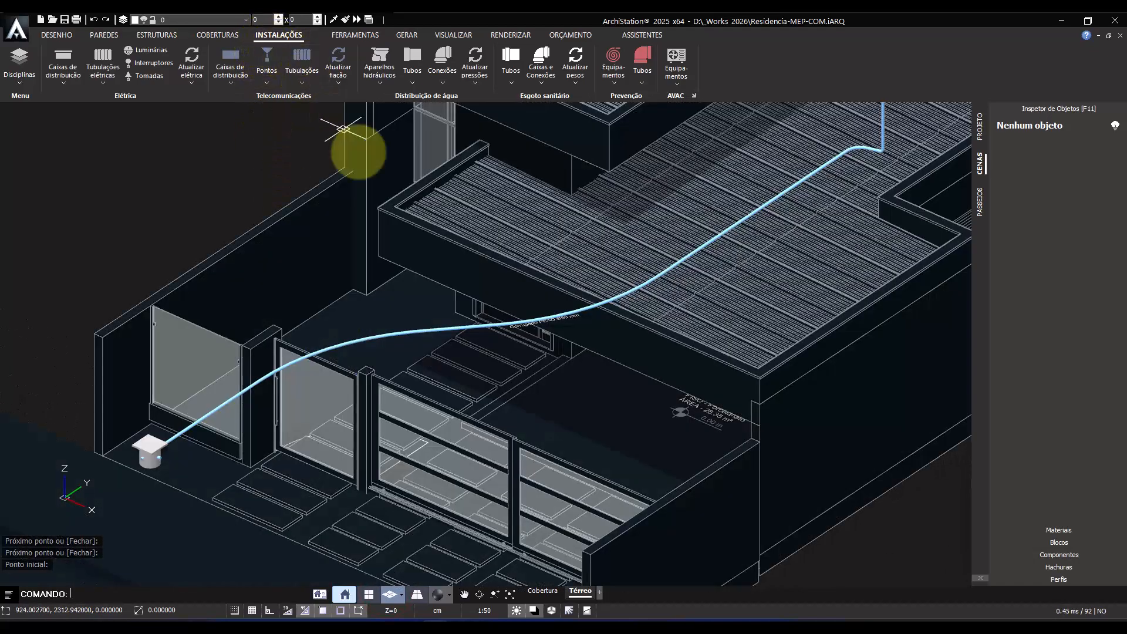
pyautogui.moveTo(702, 310)
pyautogui.mouseDown(button='middle')
pyautogui.moveTo(546, 395)
pyautogui.moveTo(629, 389)
pyautogui.mouseUp(button='middle')
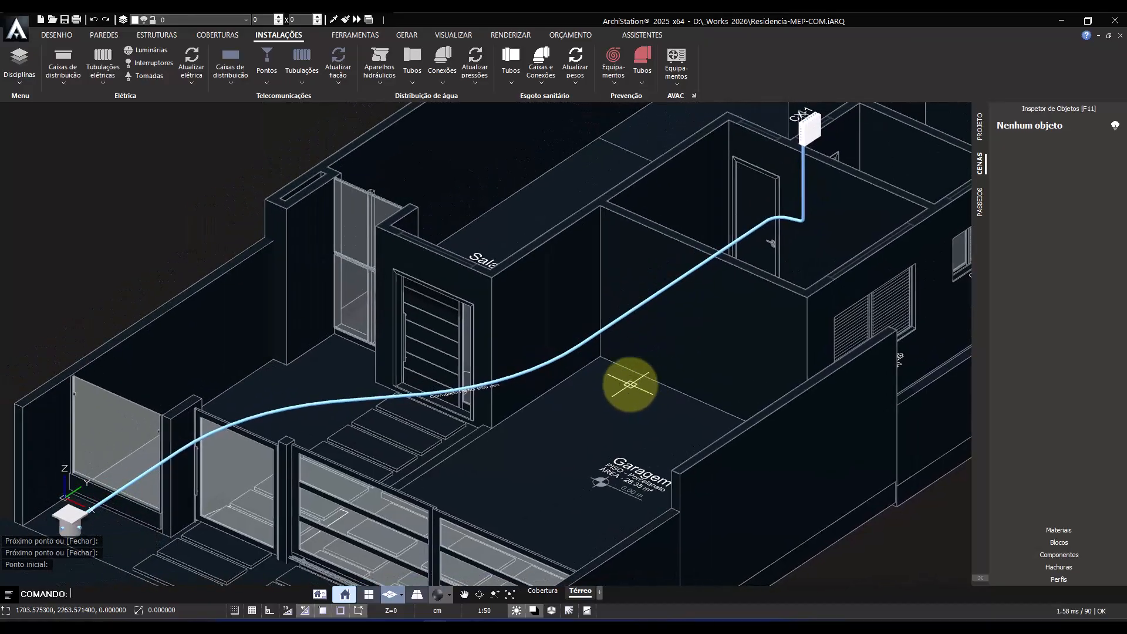
pyautogui.click(587, 339)
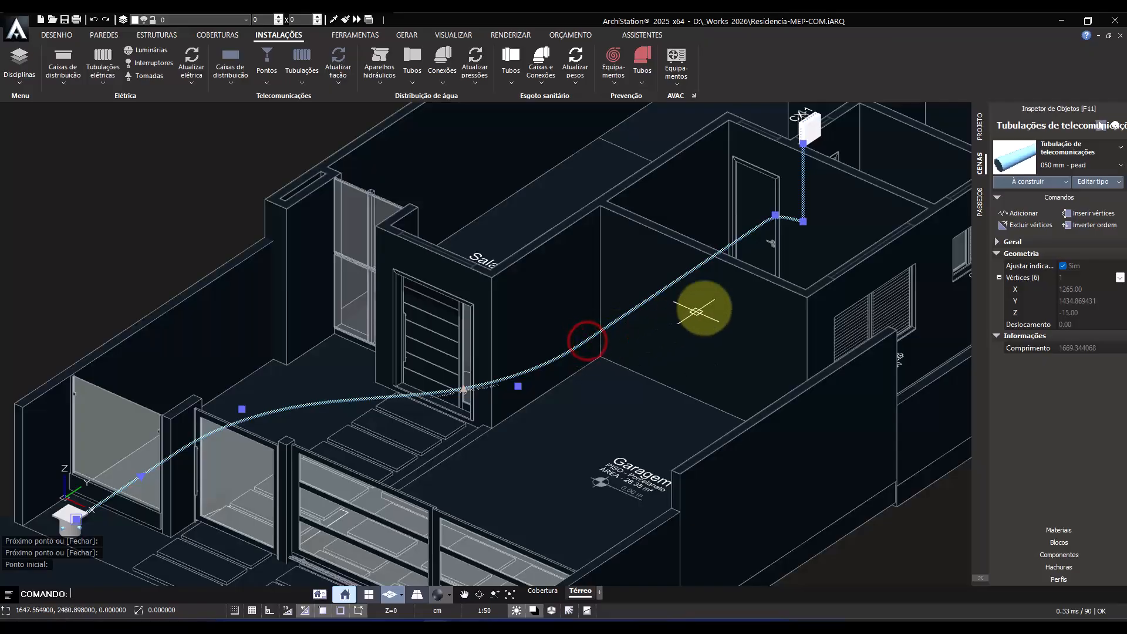
pyautogui.click(1054, 165)
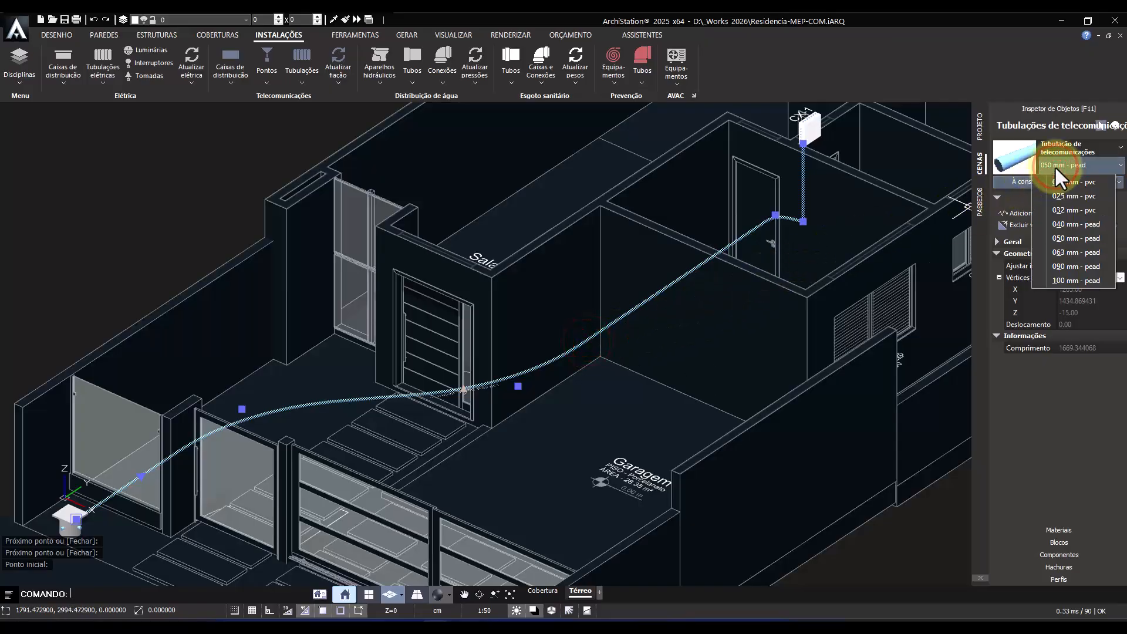
pyautogui.click(1073, 211)
pyautogui.press('Escape')
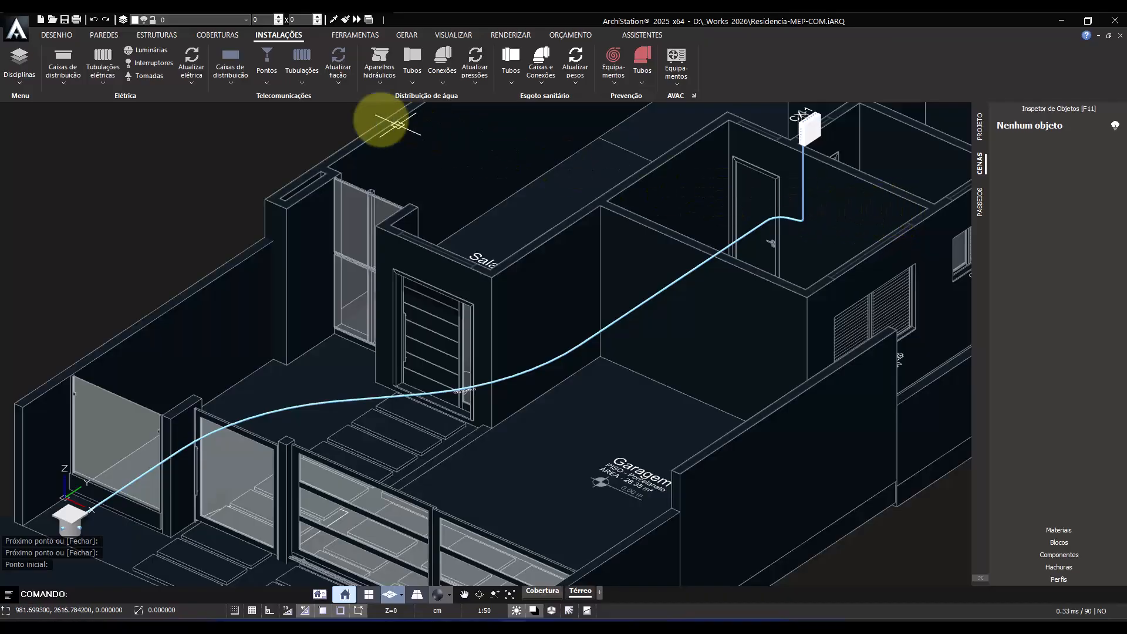
# - Insert a Tomada telefone interna point originating from CX-1 on branch 1, placed in plan view on the wall just above CX-1
pyautogui.click(270, 64)
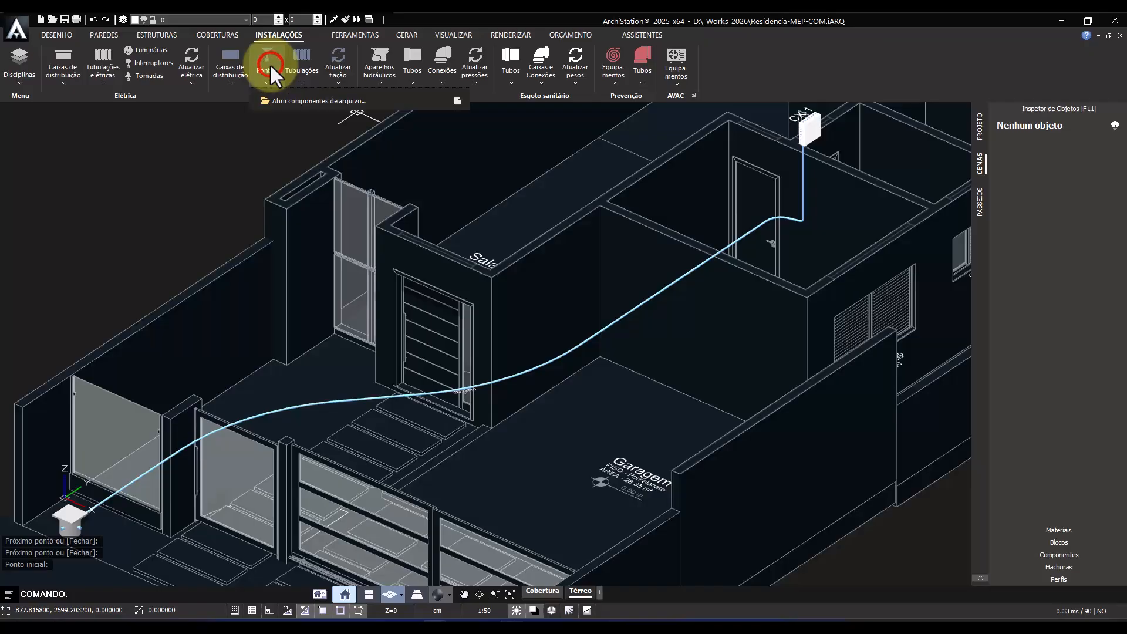
pyautogui.click(279, 100)
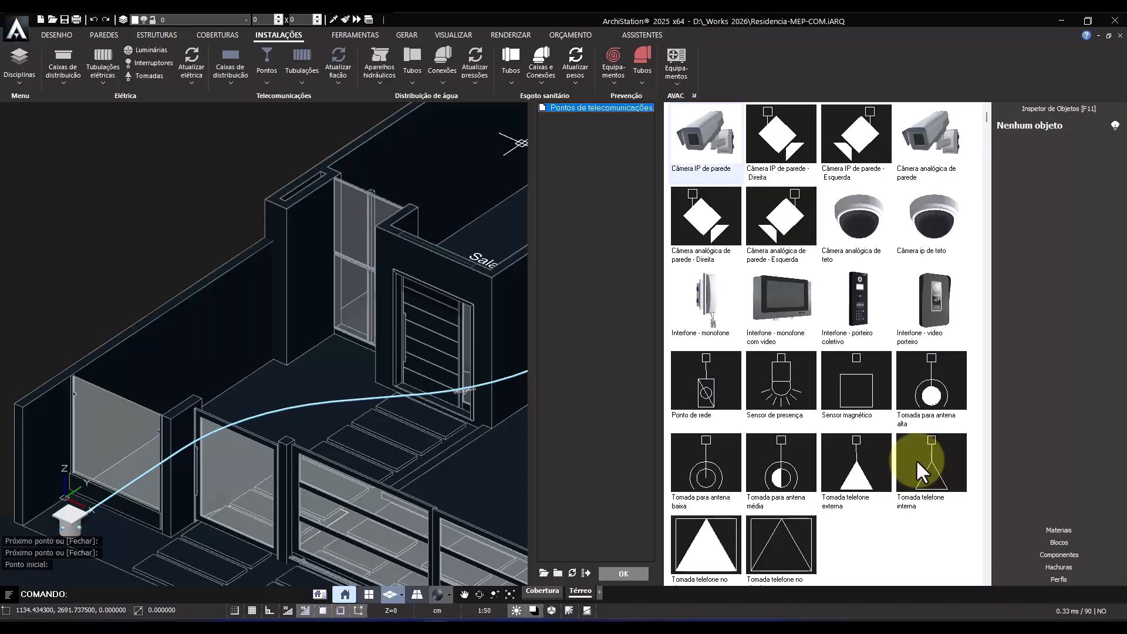
pyautogui.doubleClick(918, 461)
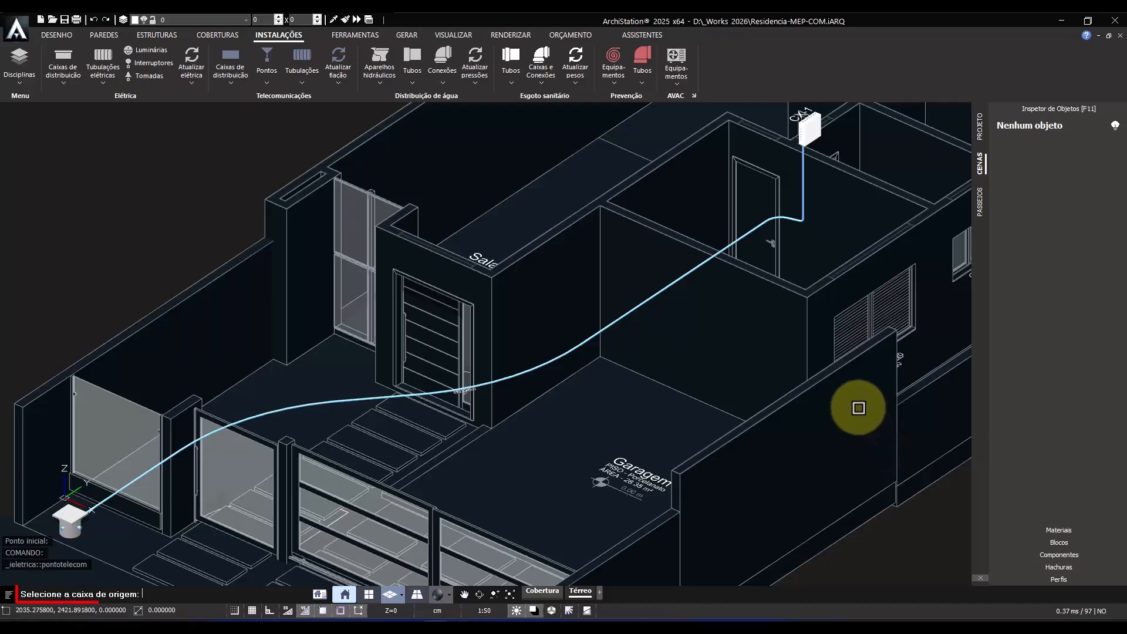
pyautogui.moveTo(802, 193); pyautogui.dragTo(545, 373, button='middle')
pyautogui.scroll(3, 545, 370)
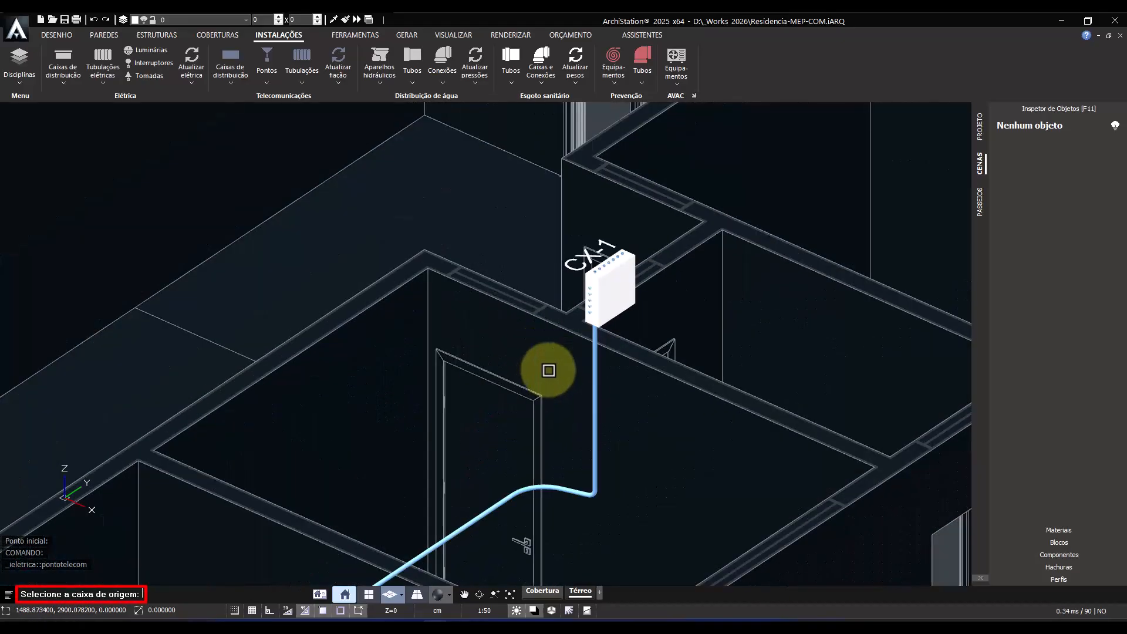
pyautogui.click(598, 281)
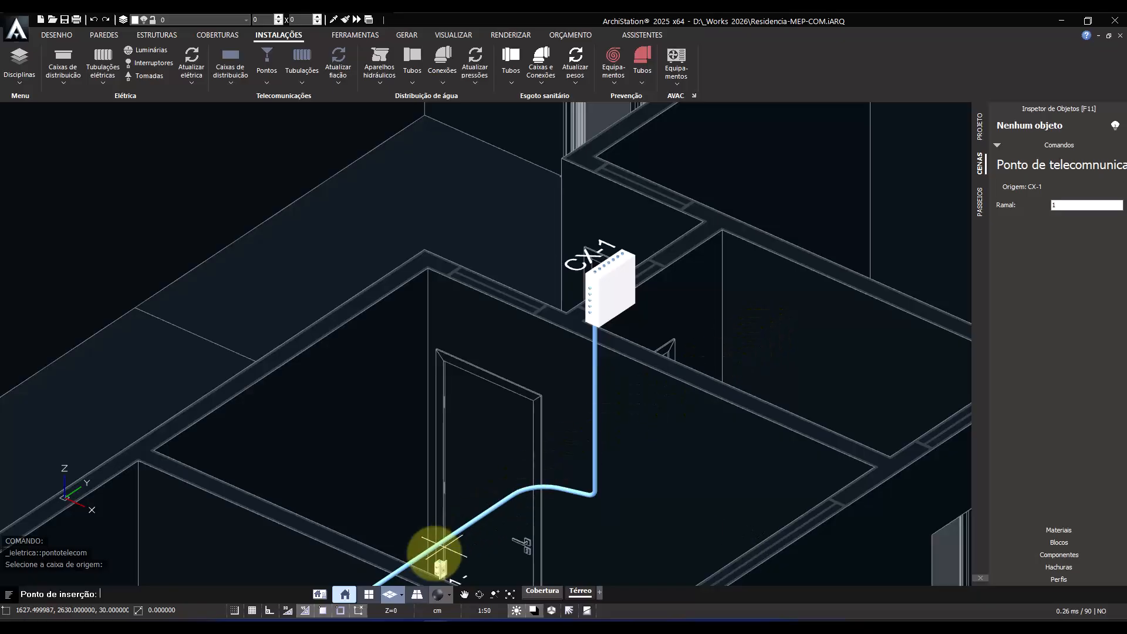
pyautogui.click(370, 593)
pyautogui.scroll(-4, 411, 511)
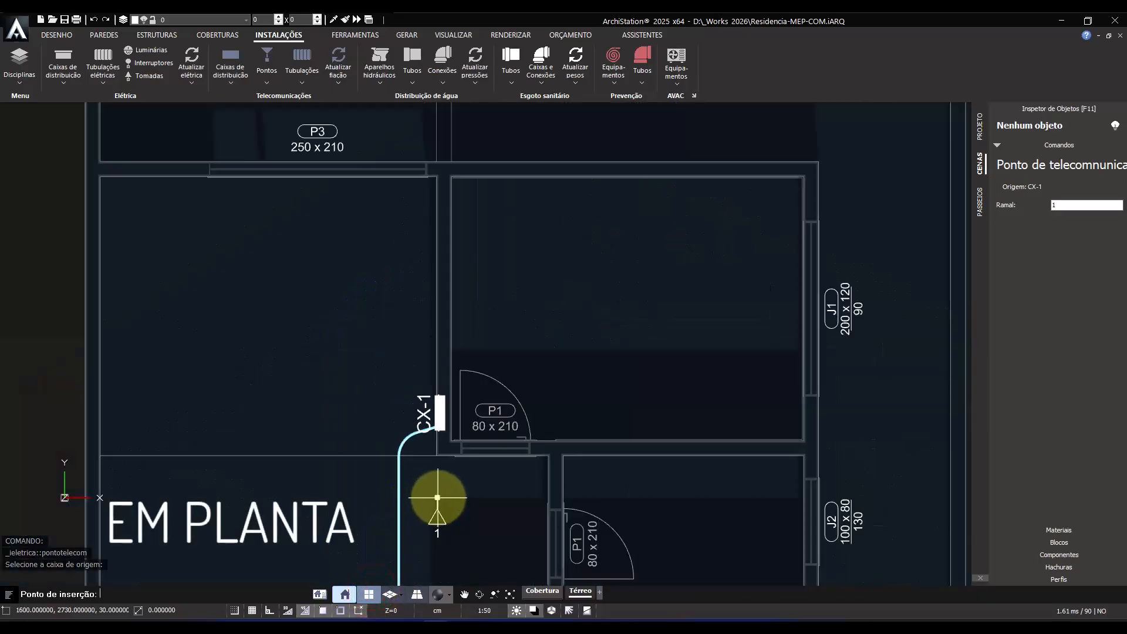
pyautogui.moveTo(435, 503); pyautogui.dragTo(469, 378, button='middle')
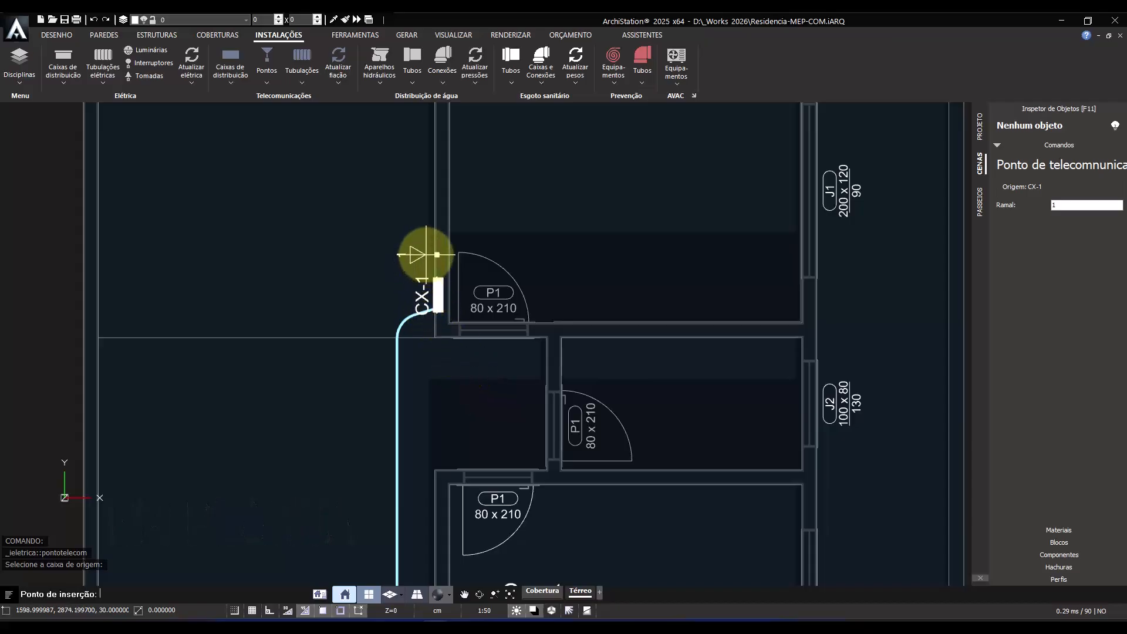
pyautogui.click(434, 256)
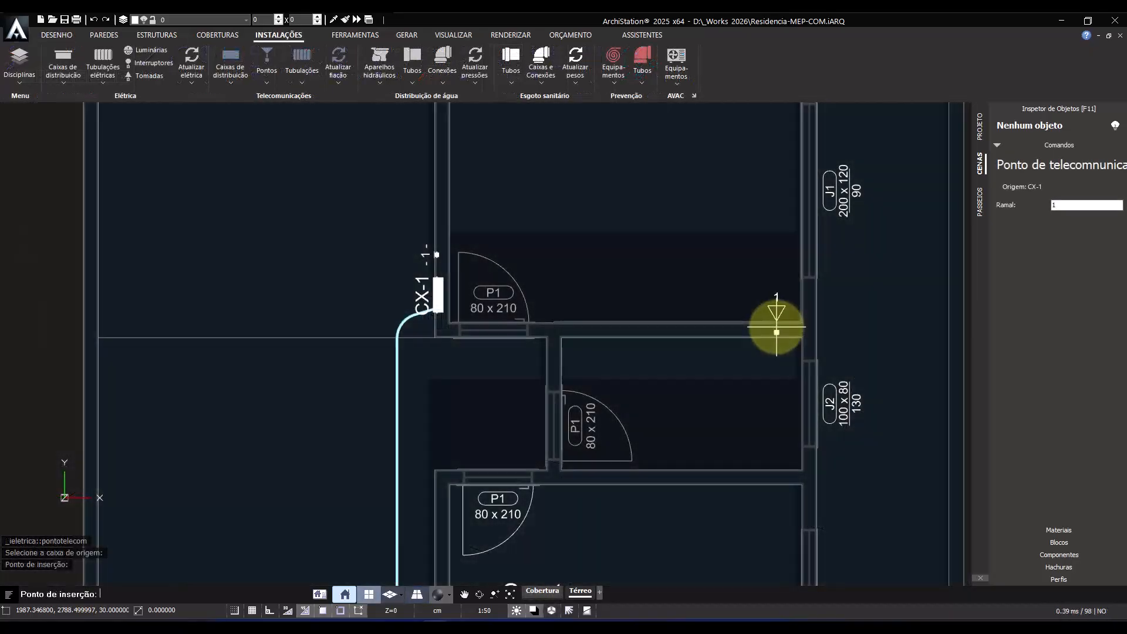
# - Place three more internal telephone points on branch 1: in the room above the bathroom, the Quarto's upper wall and the Sala de estar's outer wall
pyautogui.click(777, 333)
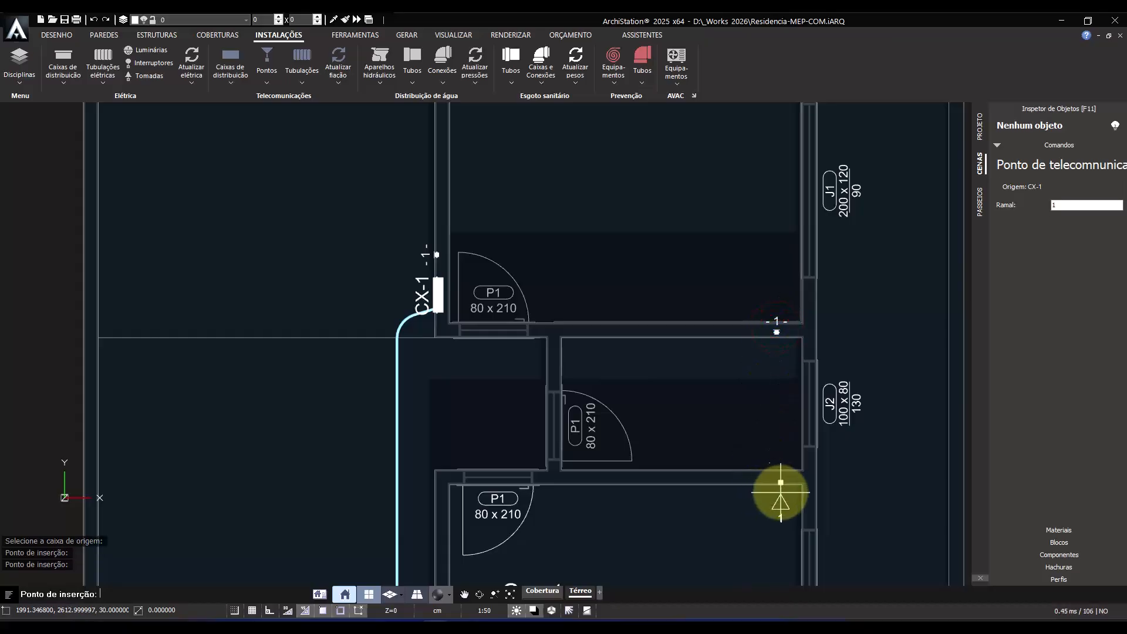
pyautogui.scroll(-3, 780, 492)
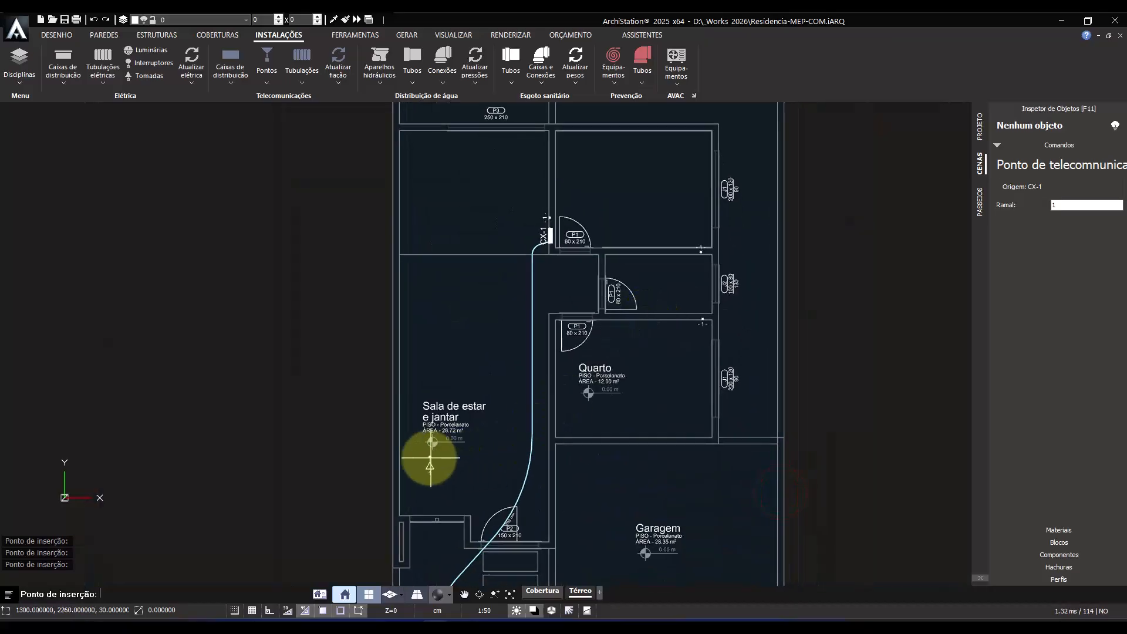
pyautogui.click(405, 458)
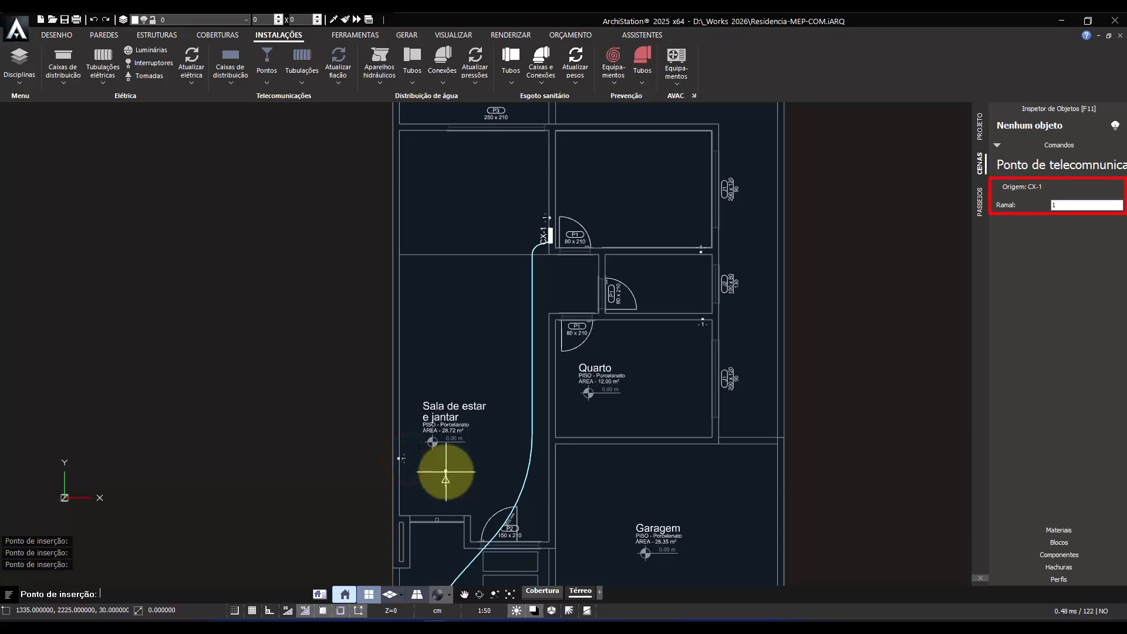
pyautogui.press('Escape')
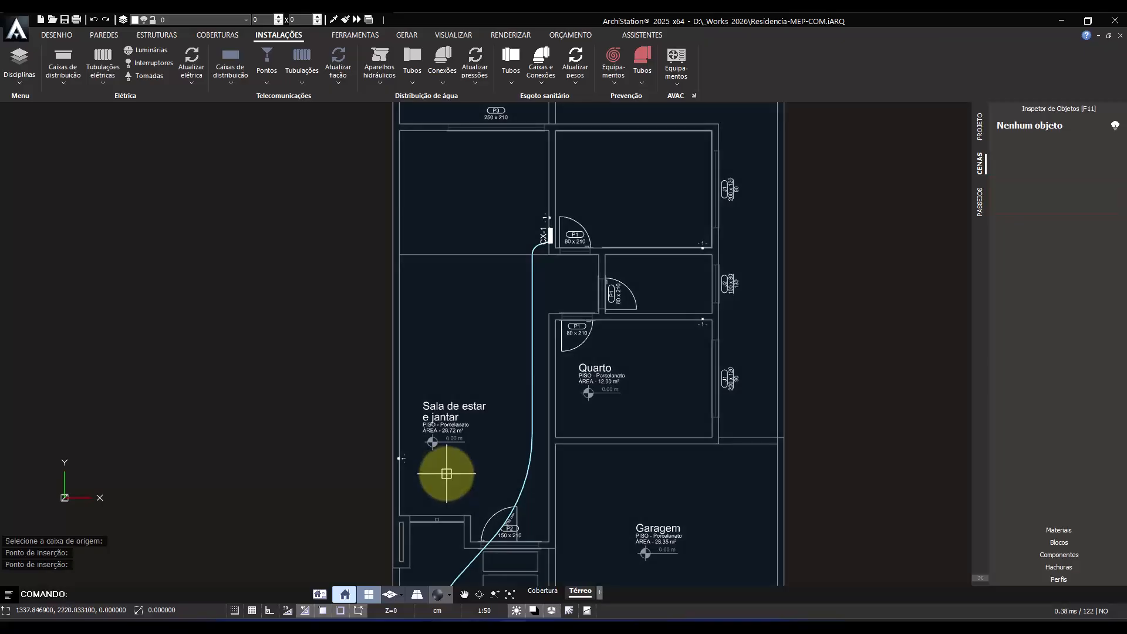
# - Insert a Ponto de rede originating from CX-1 on branch 1, beside the telephone point on the Sala de estar's outer wall
pyautogui.click(268, 65)
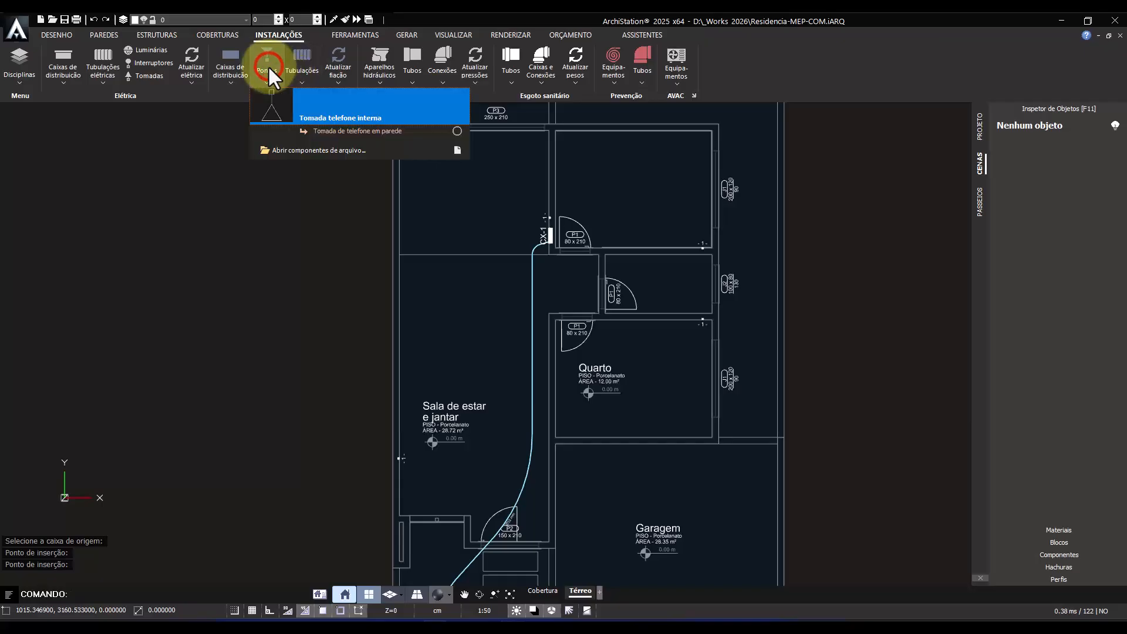
pyautogui.click(288, 151)
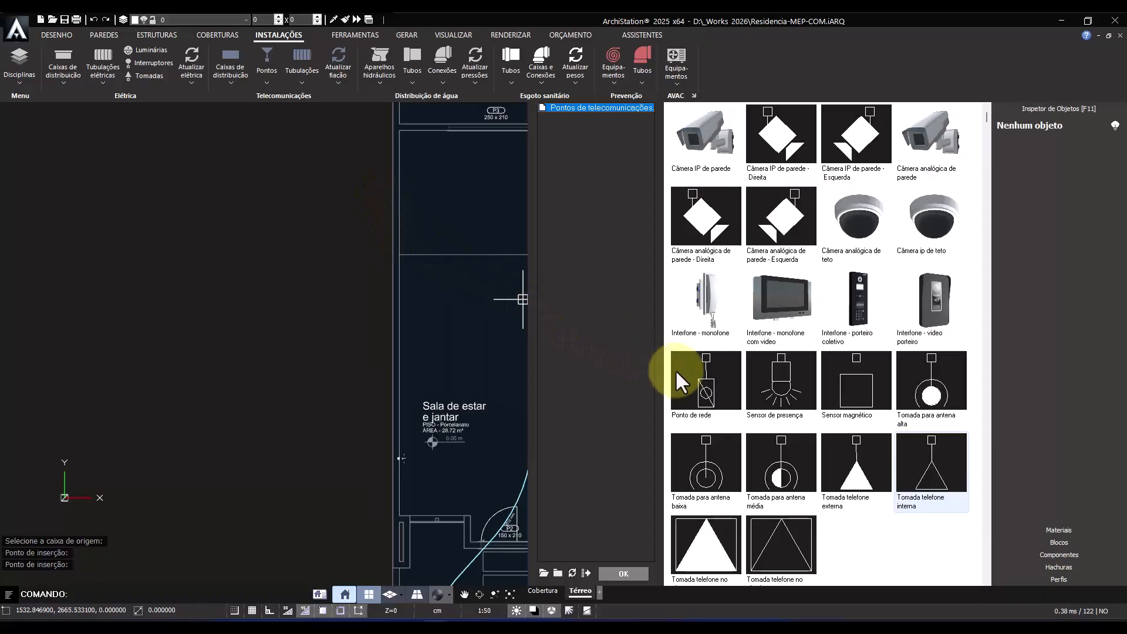
pyautogui.doubleClick(702, 377)
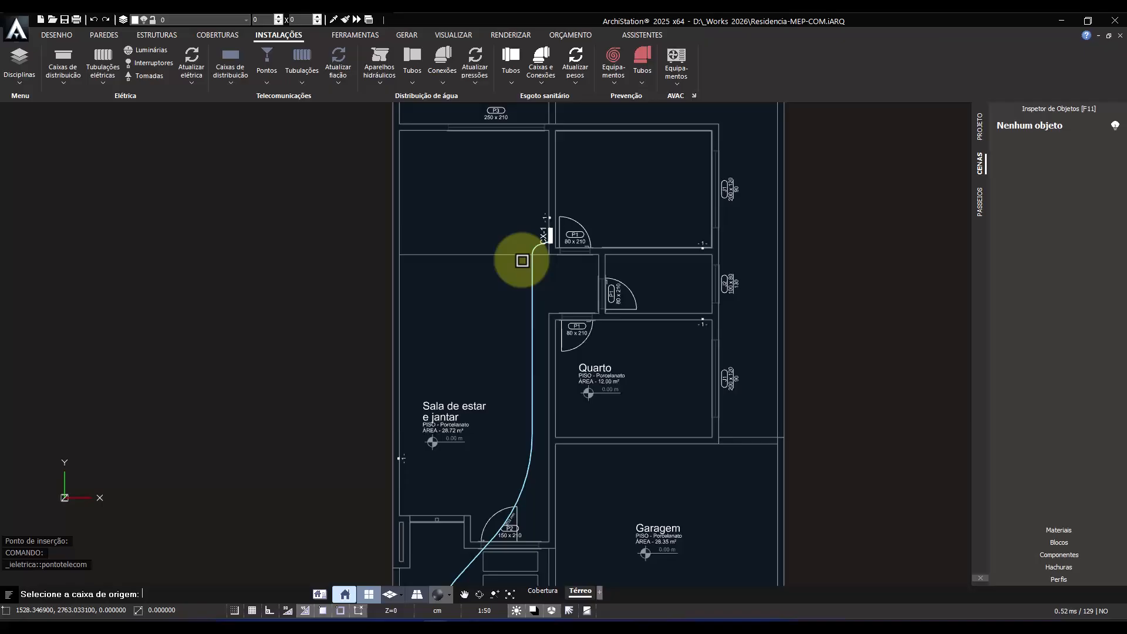
pyautogui.click(538, 237)
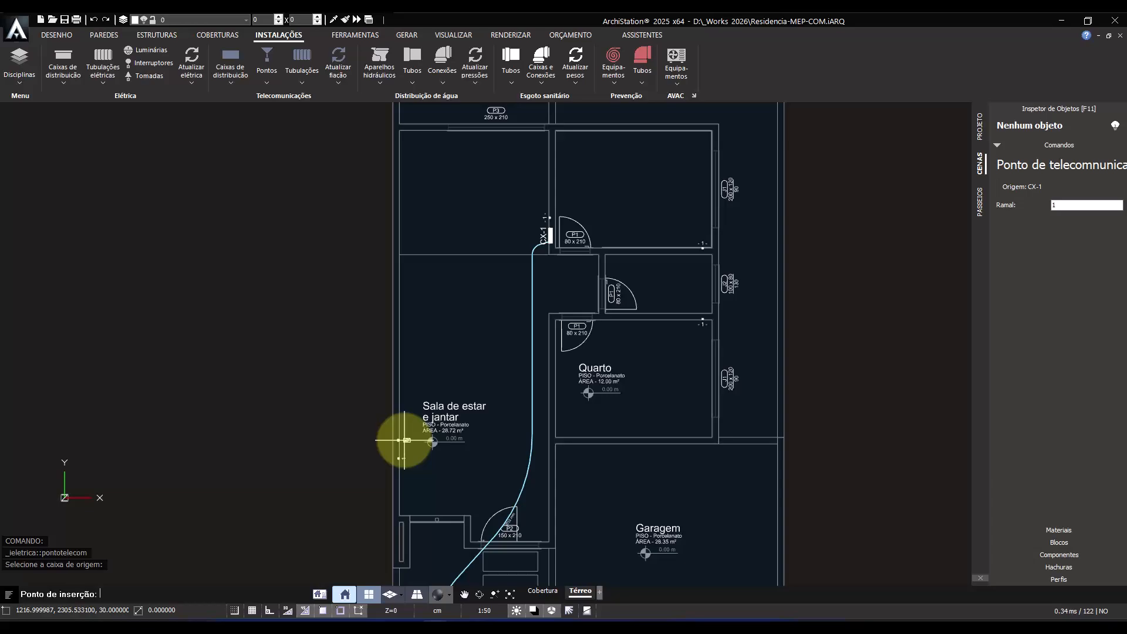
pyautogui.click(404, 447)
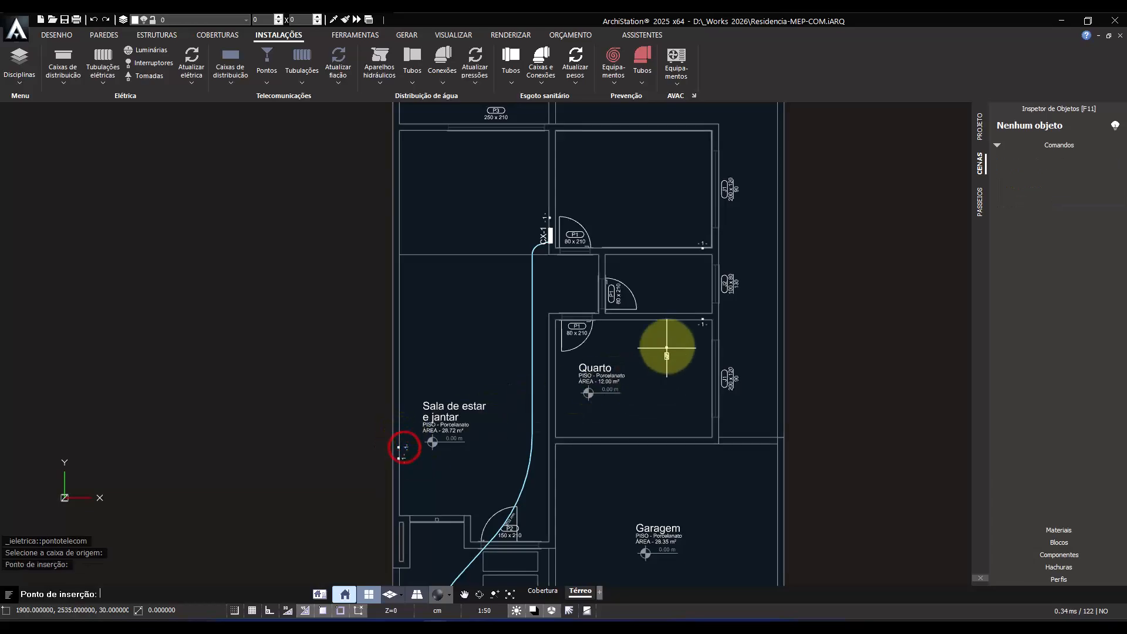
# - Place network points on branches 2, 3 and 4 beside the telephone points in the Quarto, the upper bedroom and next to CX-1
pyautogui.click(695, 327)
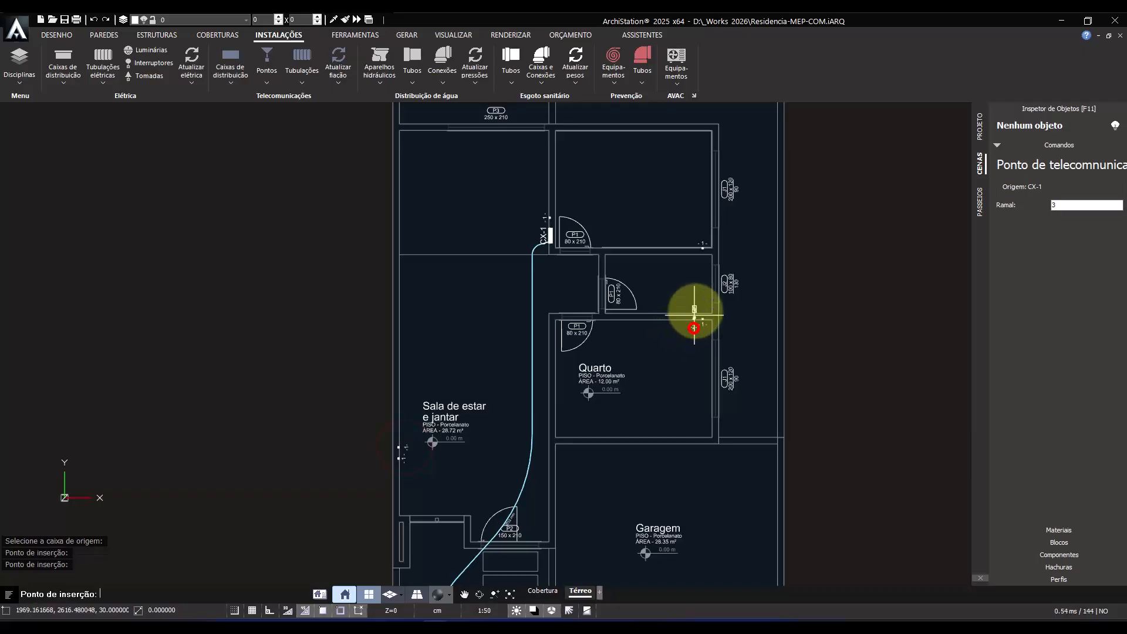
pyautogui.click(694, 245)
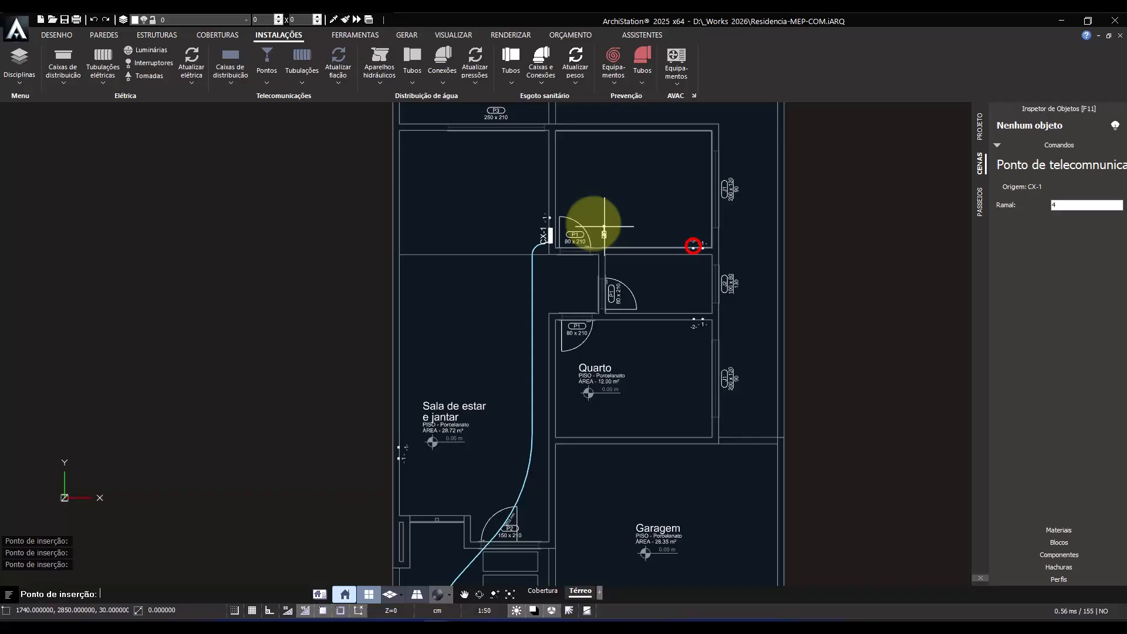
pyautogui.click(546, 209)
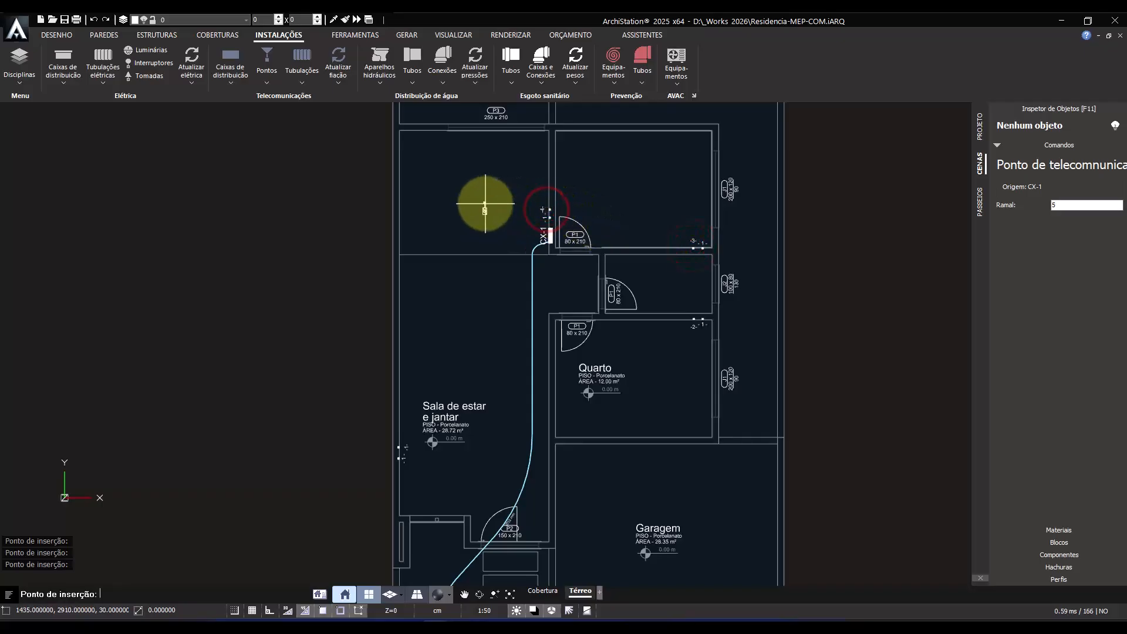
pyautogui.press('Escape')
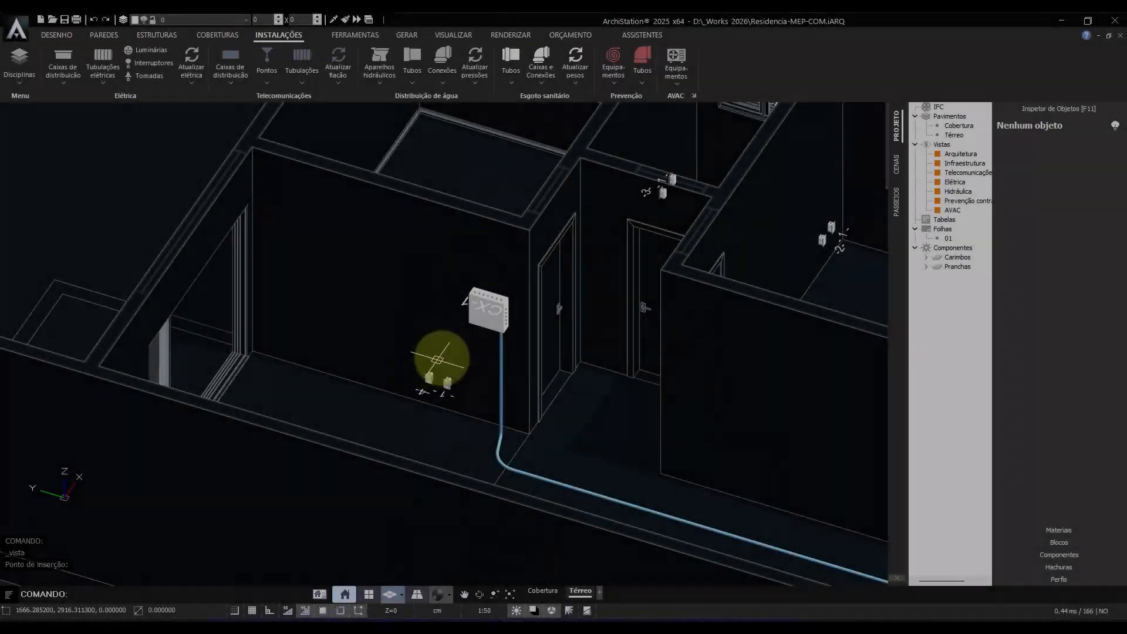
# - In the perspective view, run a telecommunications conduit from a CX-1 side connector to the top of the nearby branch 1 telephone point
pyautogui.scroll(3, 438, 359)
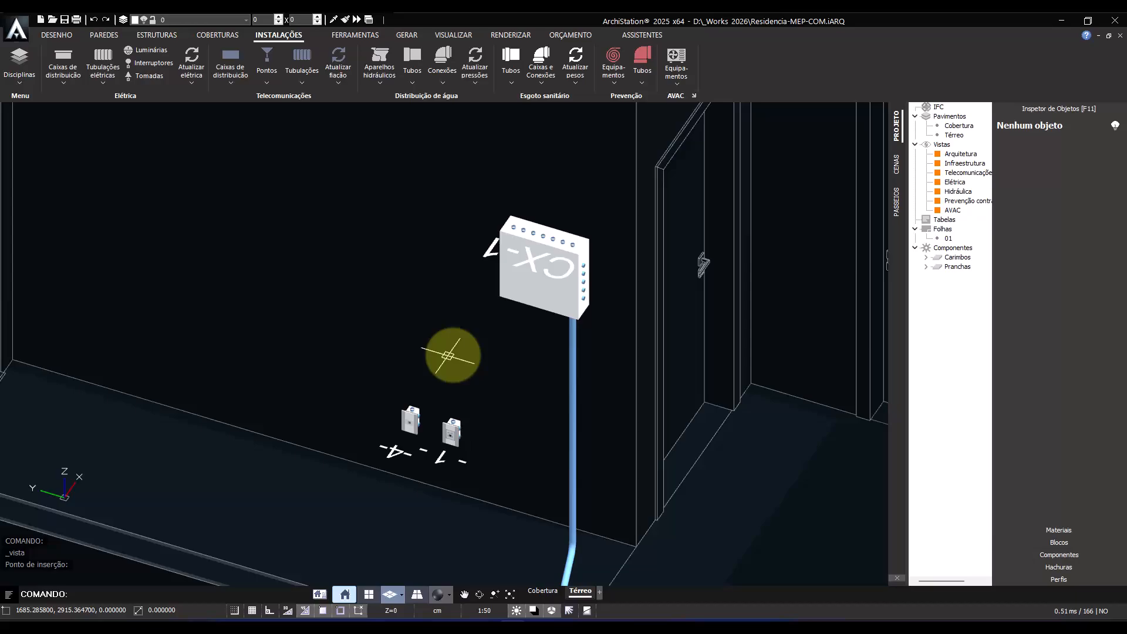
pyautogui.click(520, 302)
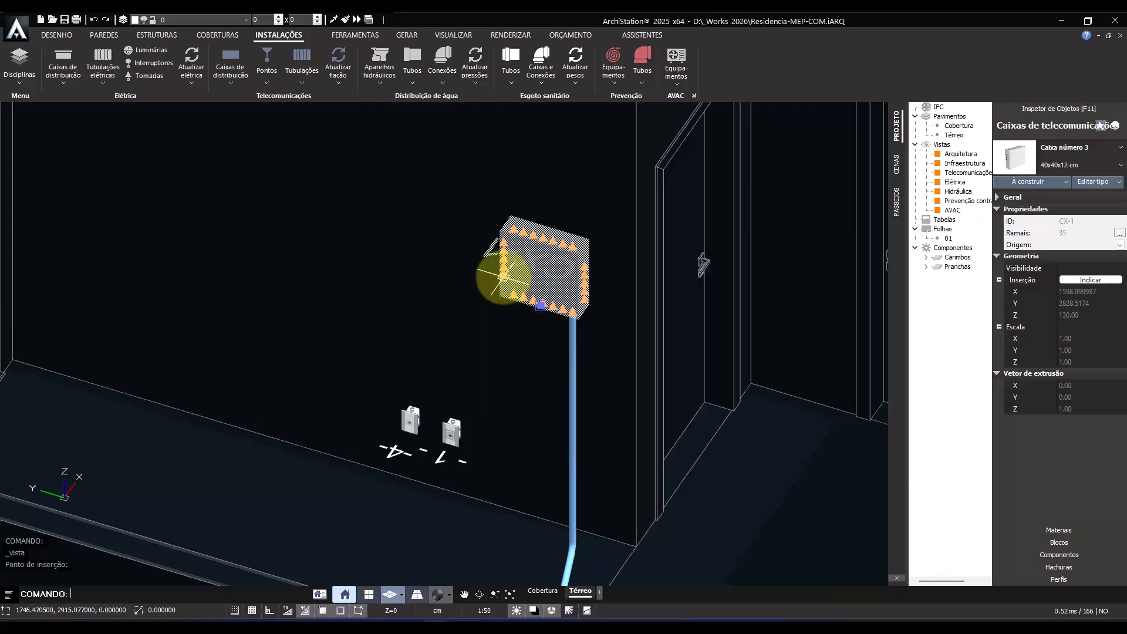
pyautogui.click(504, 277)
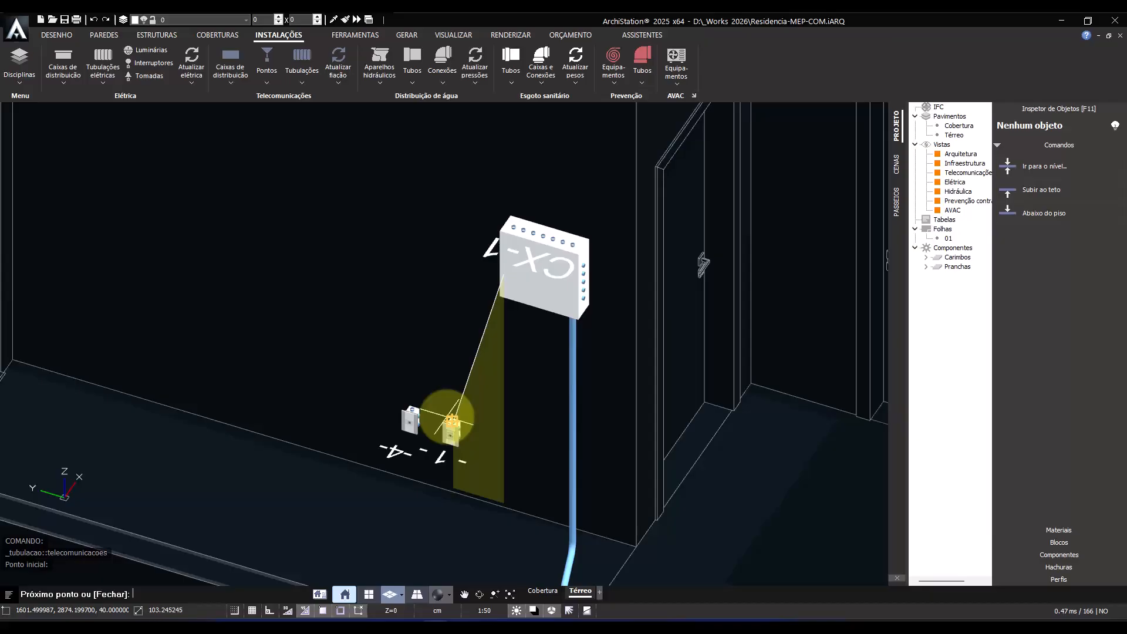
pyautogui.click(451, 418)
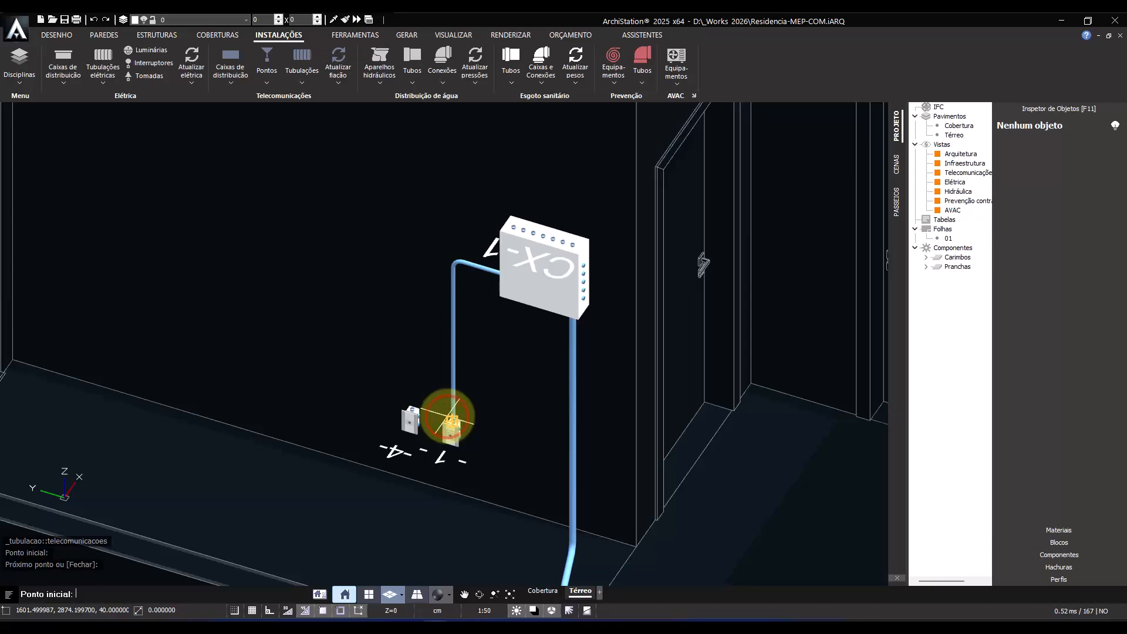
pyautogui.press('Escape')
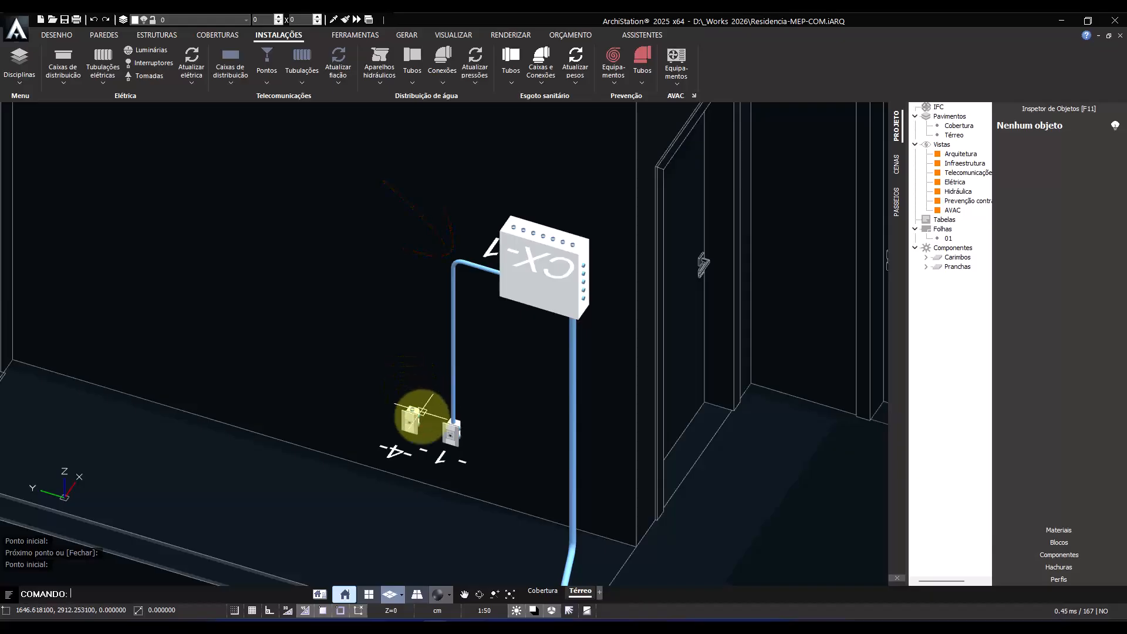
# - Connect the telephone point below CX-1 to the adjacent branch 4 network point with a short conduit
pyautogui.click(447, 429)
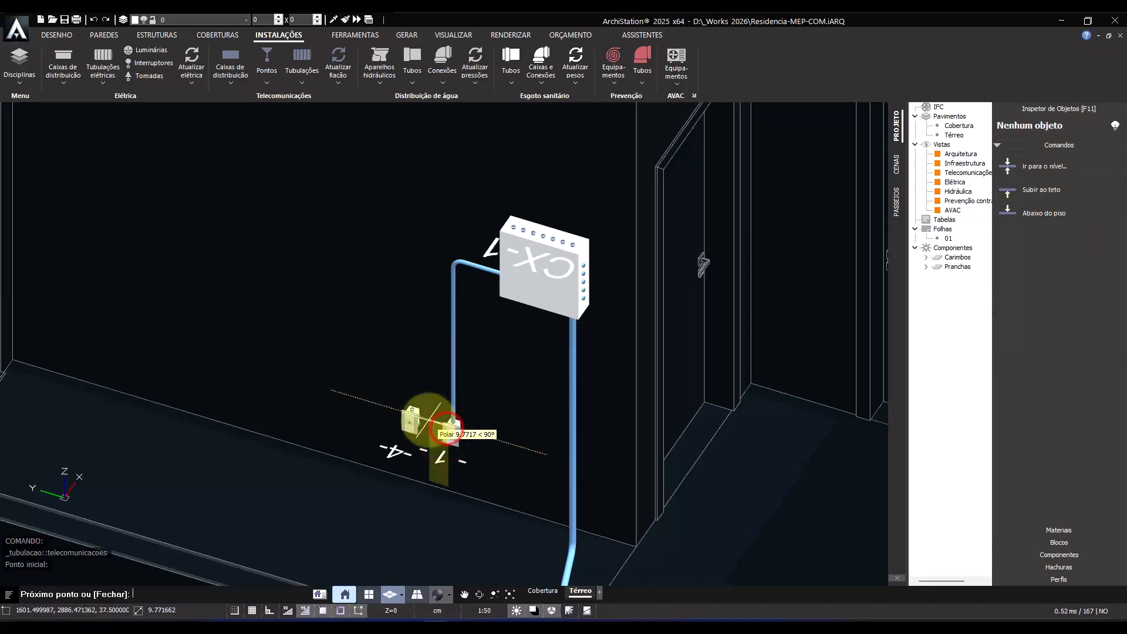
pyautogui.click(411, 421)
pyautogui.press('Escape')
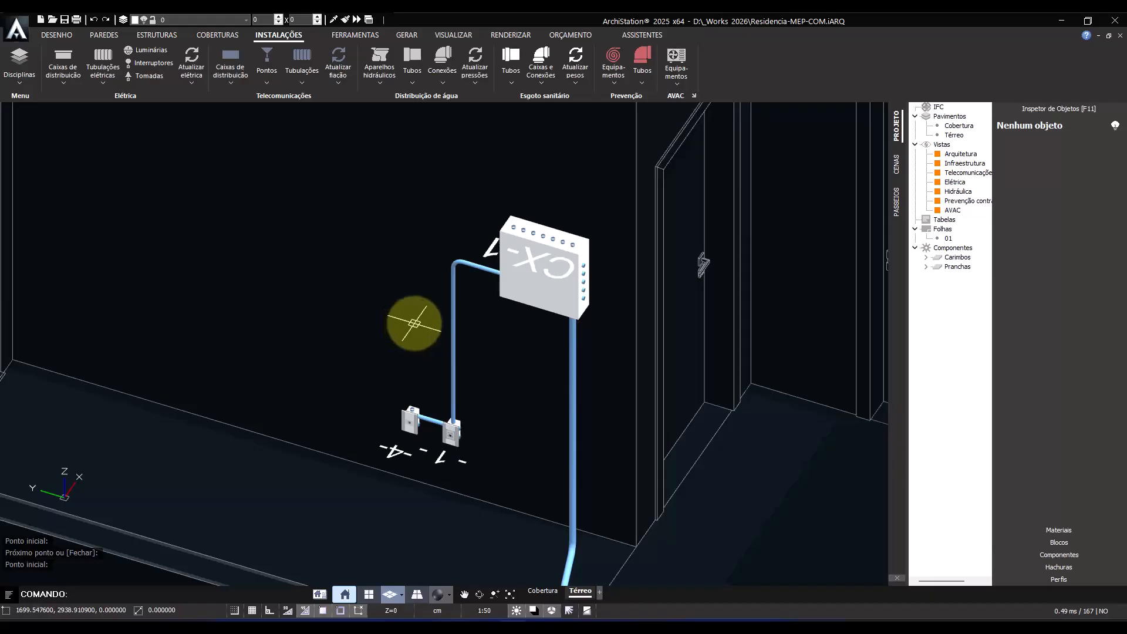
# - Run a conduit from a CX-1 upper connector up to the ceiling with Subir ao teto and end it at the branch 3 network point
pyautogui.scroll(-3, 418, 320)
pyautogui.scroll(2, 502, 306)
pyautogui.scroll(3, 478, 322)
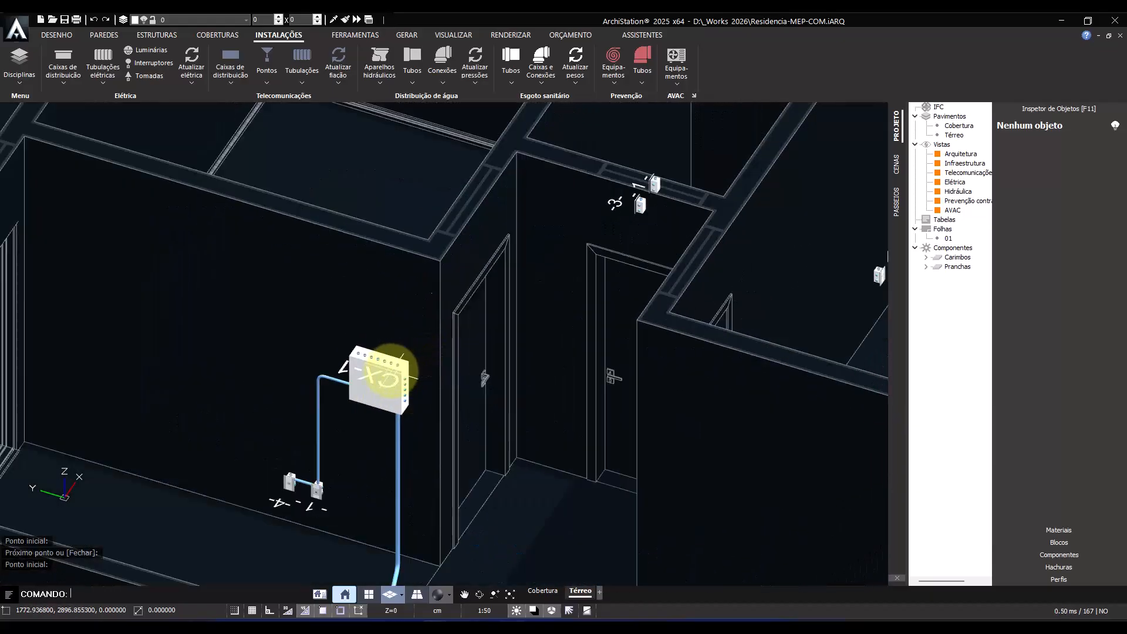
pyautogui.click(377, 371)
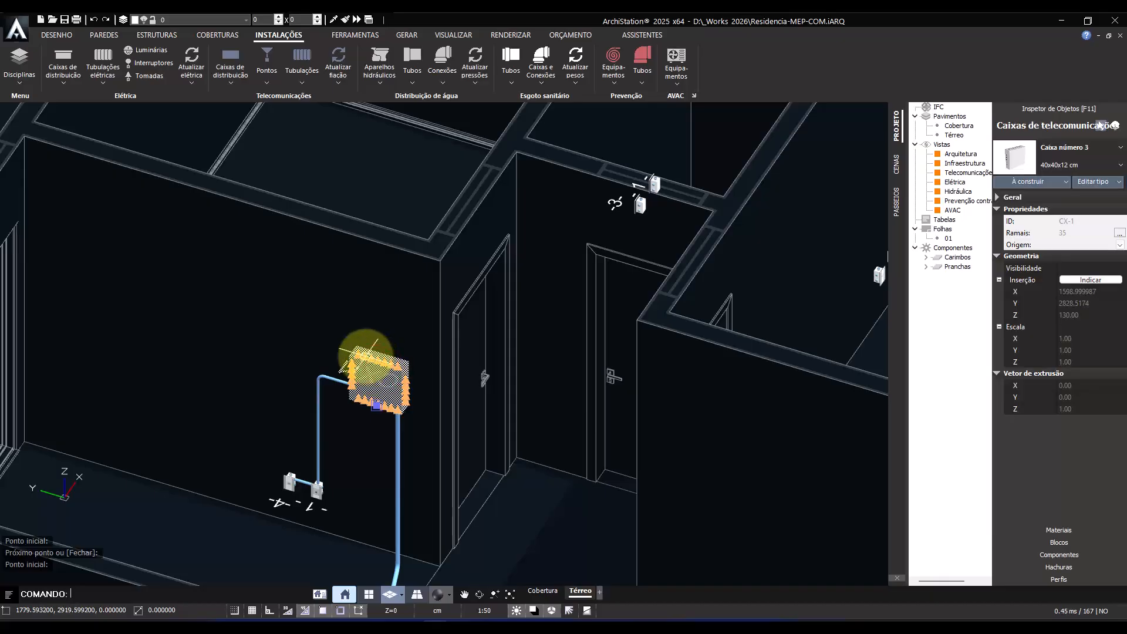
pyautogui.press('Return')
pyautogui.click(366, 356)
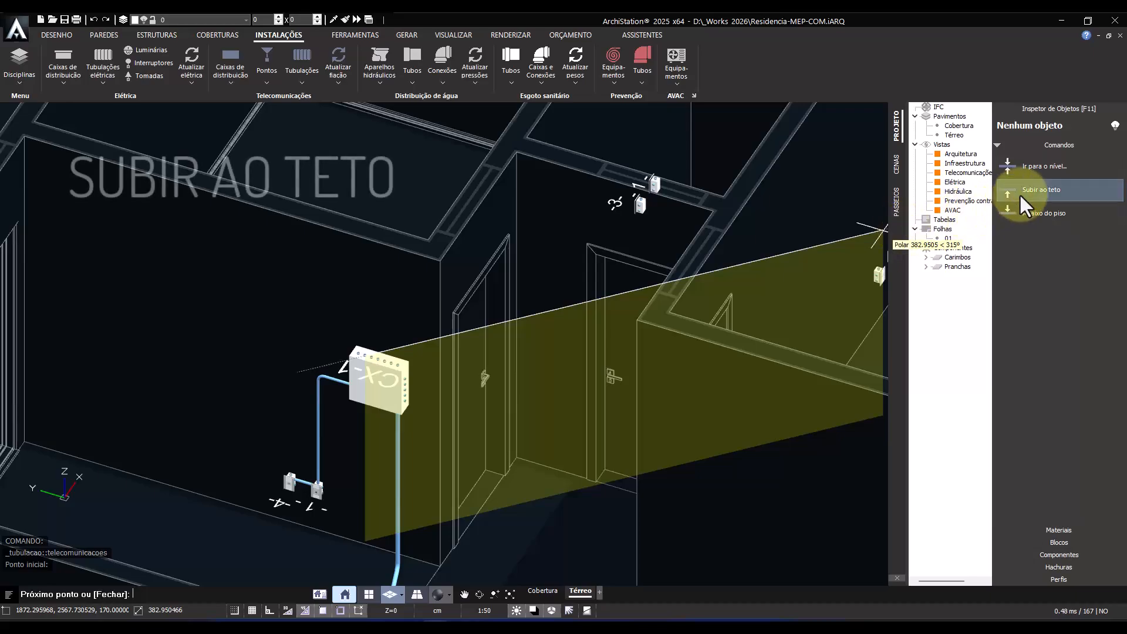
pyautogui.click(1020, 191)
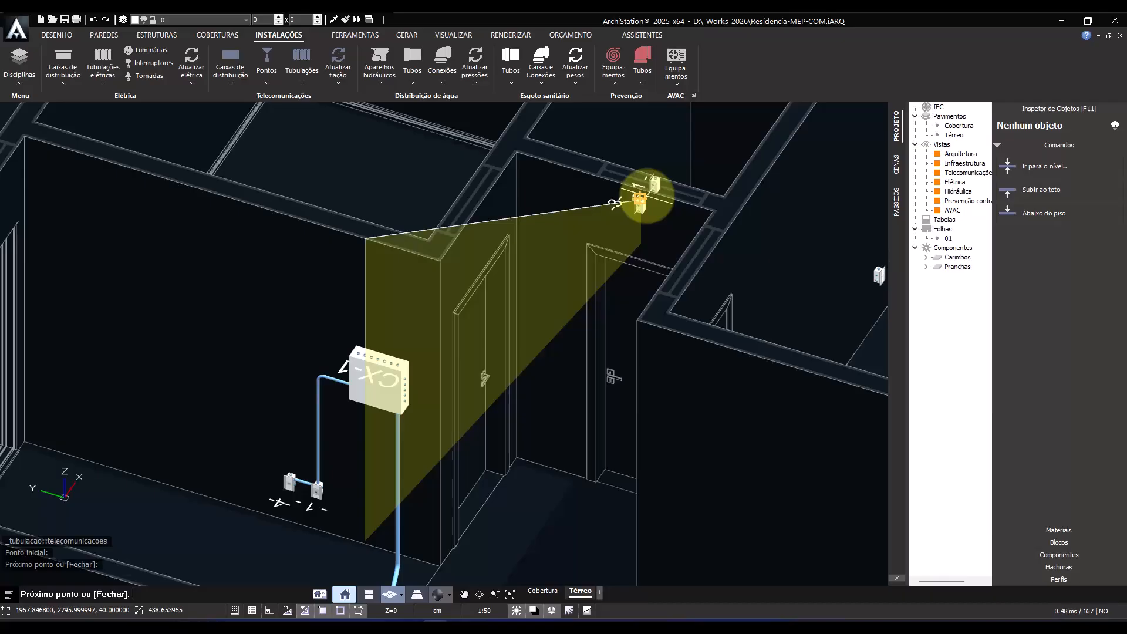
pyautogui.click(641, 199)
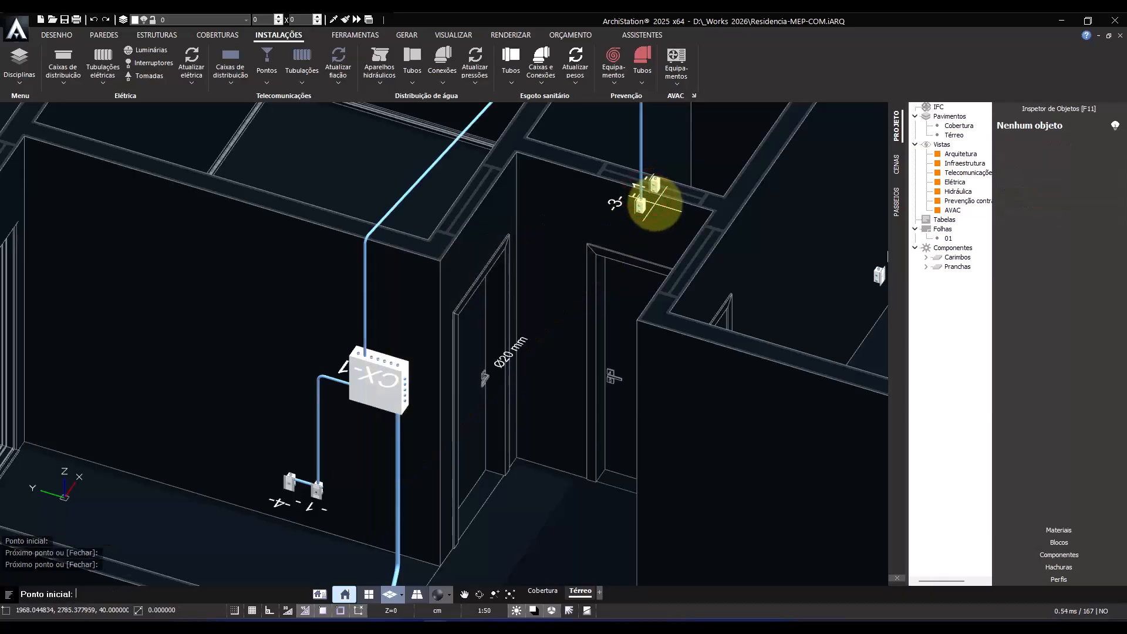
# - Connect the branch 3 network point to the telephone point beside it with a short conduit
pyautogui.moveTo(646, 196); pyautogui.dragTo(491, 262, button='middle')
pyautogui.scroll(2, 492, 262)
pyautogui.rightClick(308, 345)
pyautogui.click(308, 346)
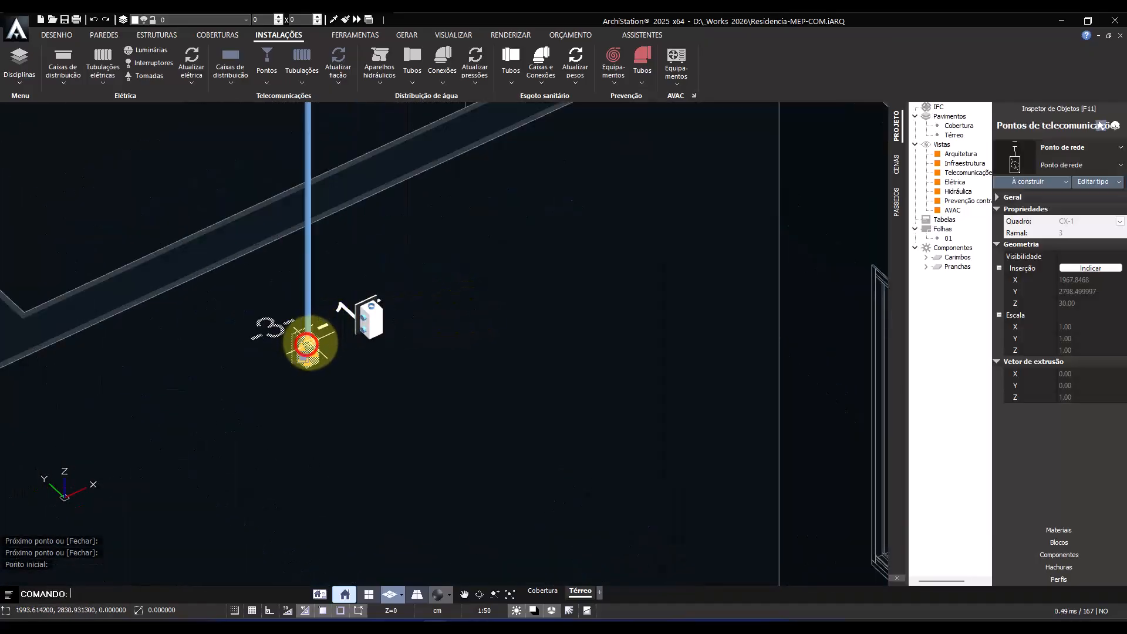
pyautogui.rightClick(312, 341)
pyautogui.click(312, 341)
pyautogui.click(362, 319)
pyautogui.rightClick(362, 319)
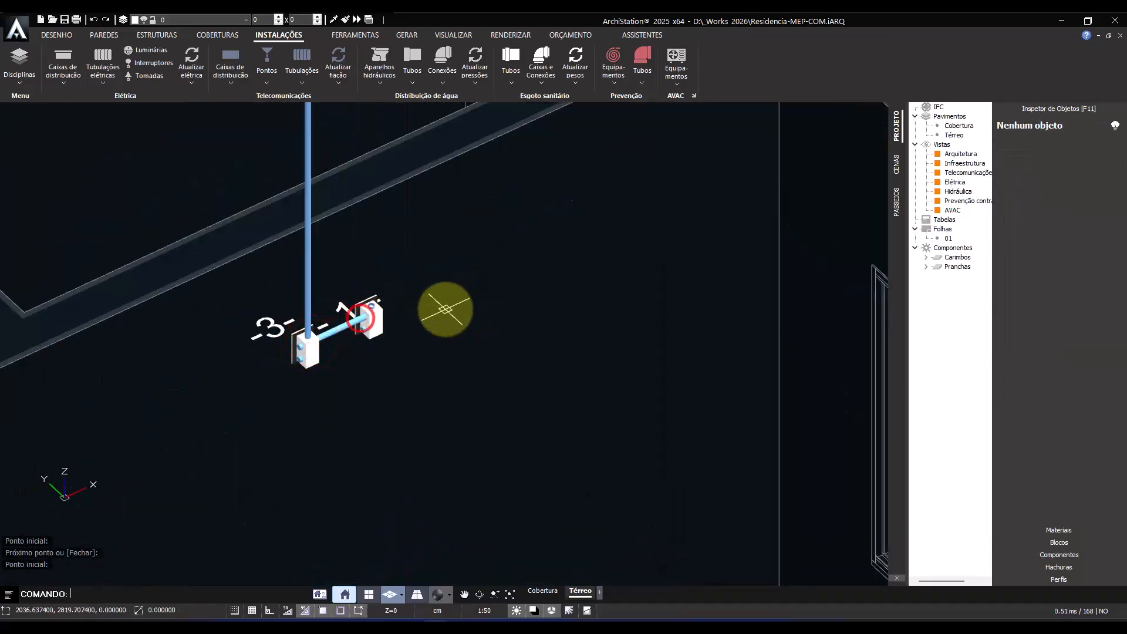
# - Start a telecommunications conduit at a CX-1 lower connector and take it under the floor with Abaixo do piso
pyautogui.scroll(-5, 443, 309)
pyautogui.keyDown('shift'); pyautogui.moveTo(365, 336); pyautogui.dragTo(510, 199, button='middle'); pyautogui.keyUp('shift')
pyautogui.moveTo(476, 332); pyautogui.dragTo(474, 305, button='middle')
pyautogui.scroll(5, 423, 317)
pyautogui.moveTo(366, 252); pyautogui.dragTo(535, 475, button='middle')
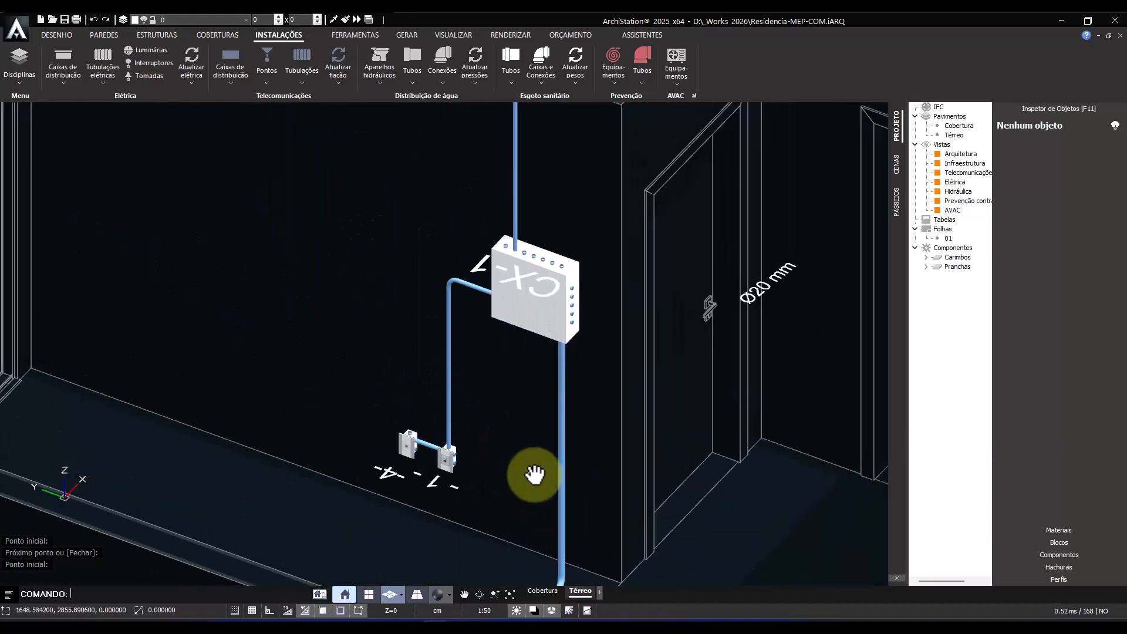
pyautogui.click(520, 326)
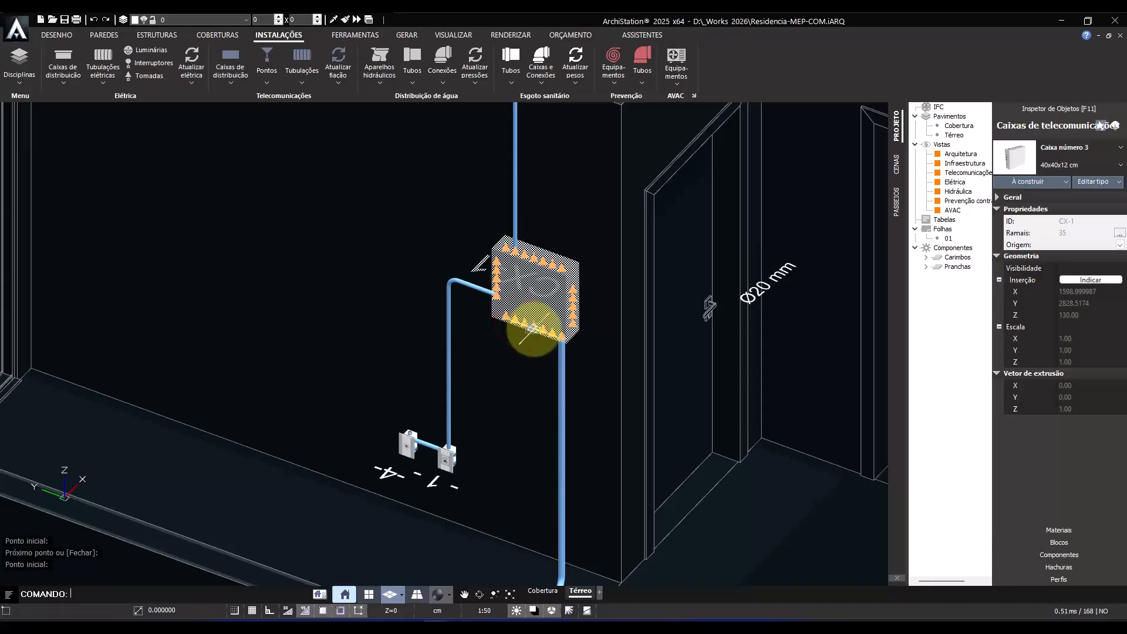
pyautogui.press('Return')
pyautogui.click(538, 333)
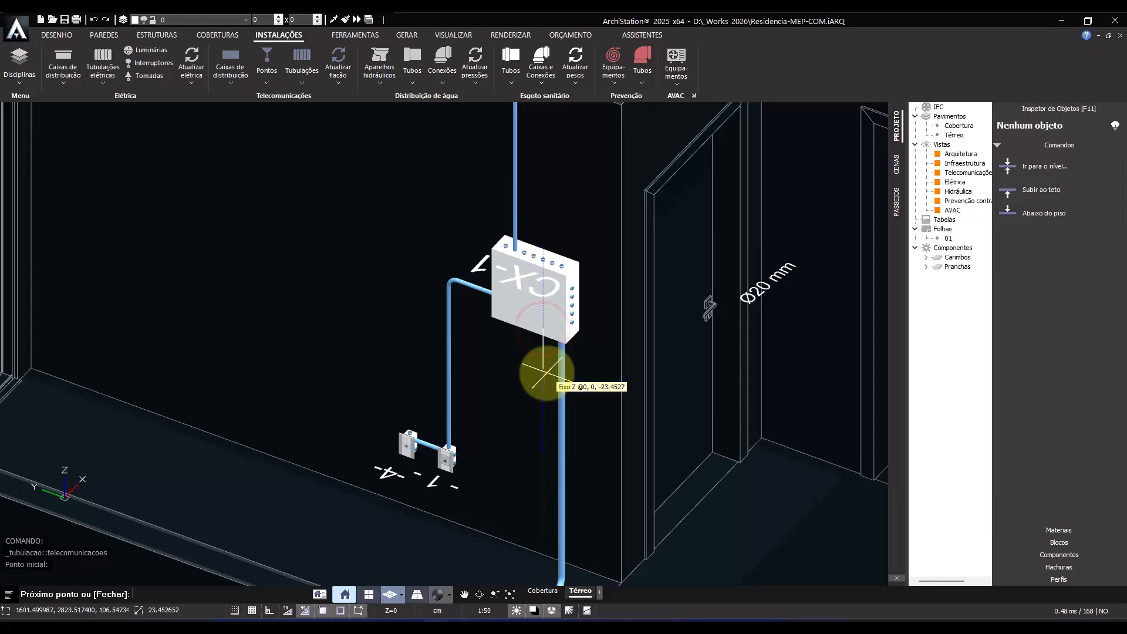
pyautogui.click(1023, 214)
# - Route the underfloor conduit across the Sala de estar e jantar and end it at the branch 1 network point on the outer wall
pyautogui.moveTo(531, 517); pyautogui.dragTo(494, 422, button='middle')
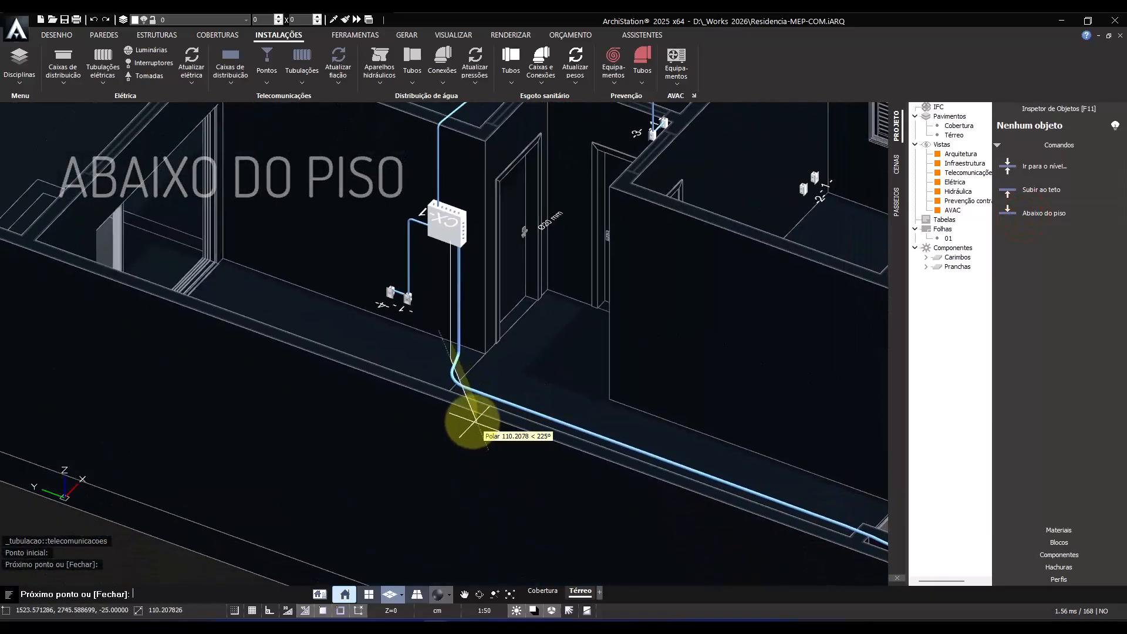
pyautogui.click(398, 428)
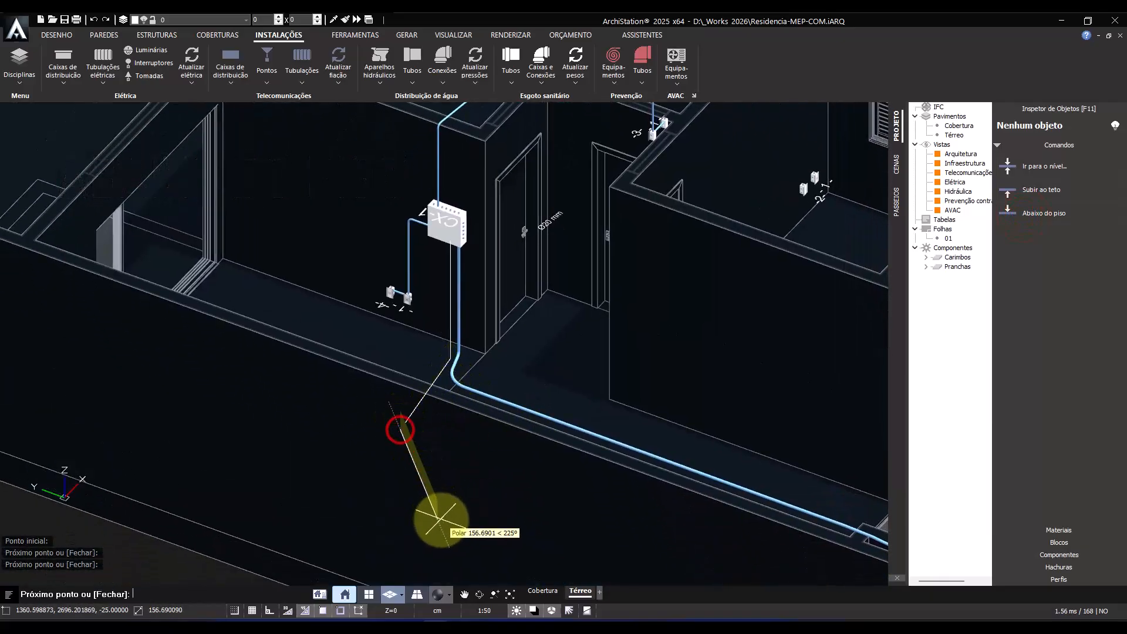
pyautogui.click(442, 521)
pyautogui.moveTo(604, 534); pyautogui.dragTo(448, 399, button='middle')
pyautogui.scroll(5, 470, 400)
pyautogui.moveTo(569, 491); pyautogui.dragTo(488, 276, button='middle')
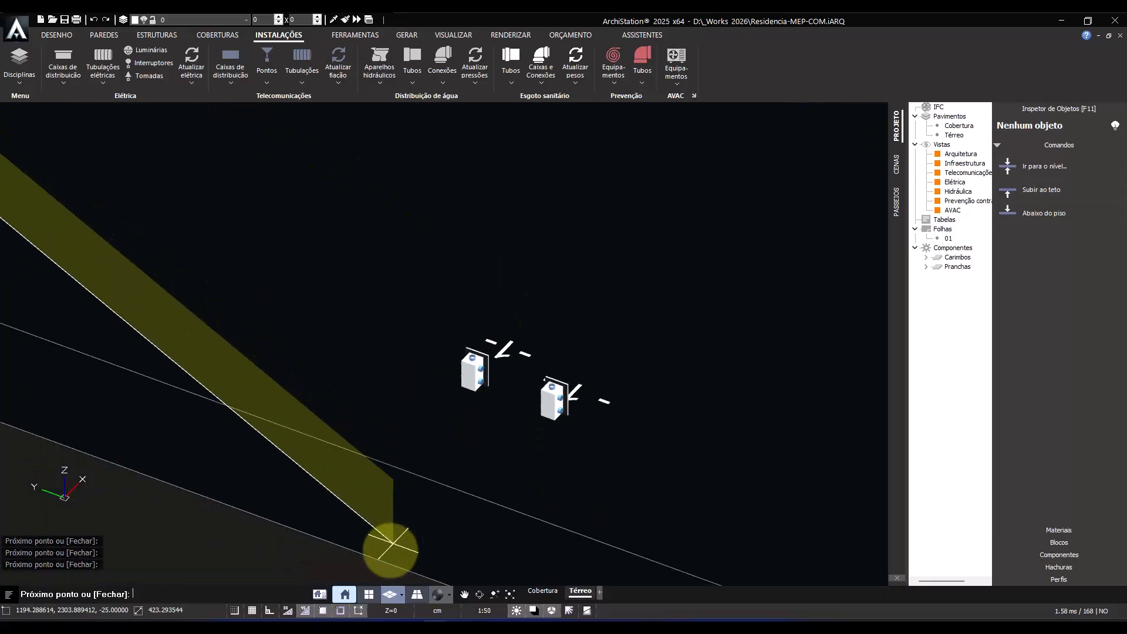
pyautogui.click(372, 595)
pyautogui.scroll(2, 410, 367)
pyautogui.scroll(2, 379, 290)
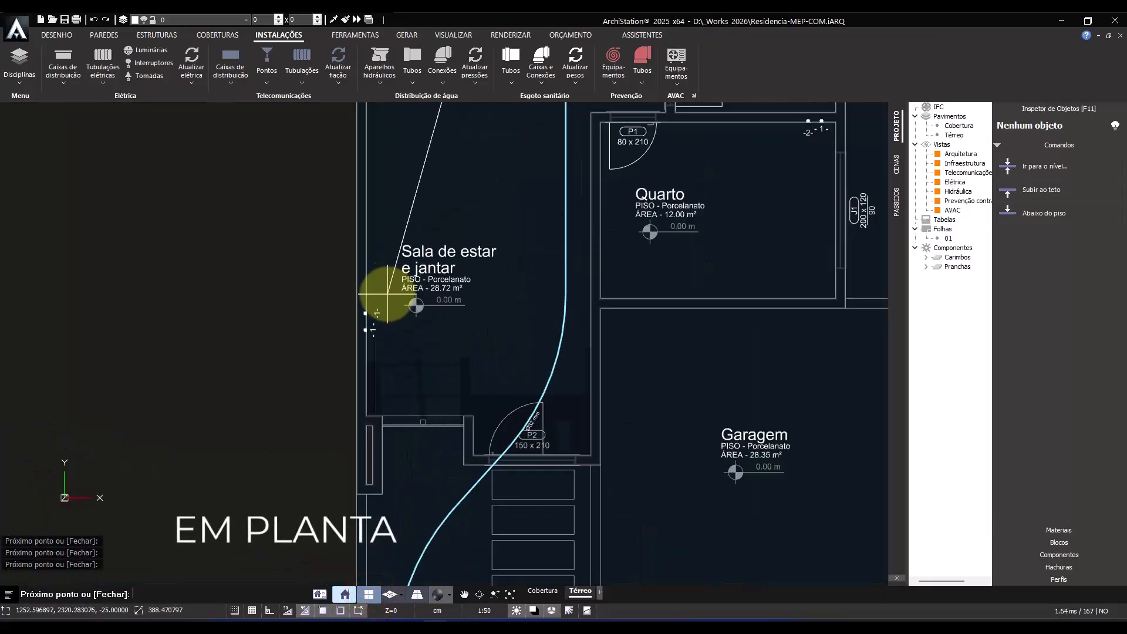
pyautogui.scroll(3, 373, 306)
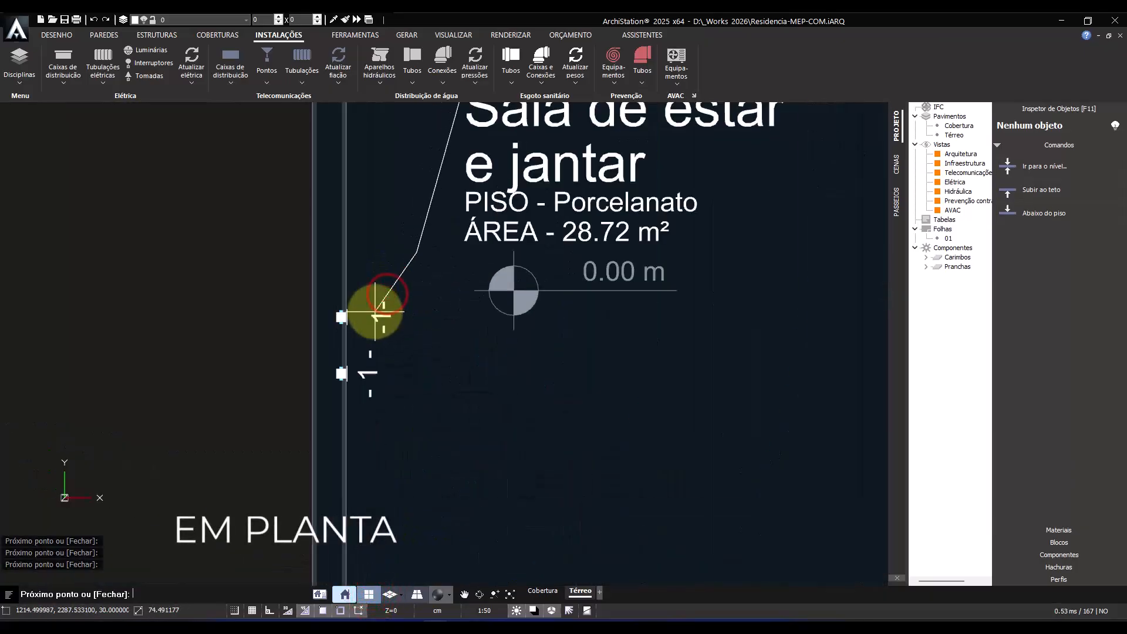
pyautogui.click(340, 317)
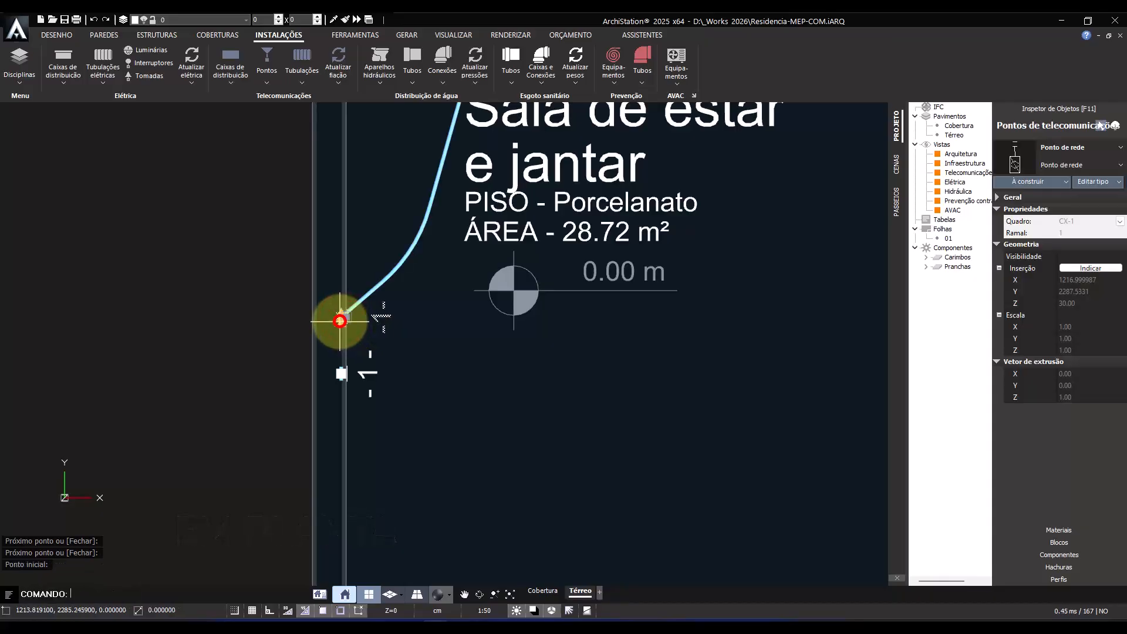
# - Connect the living room network point to the point beside it with a short conduit and return to the 3D view
pyautogui.press('Return')
pyautogui.click(341, 320)
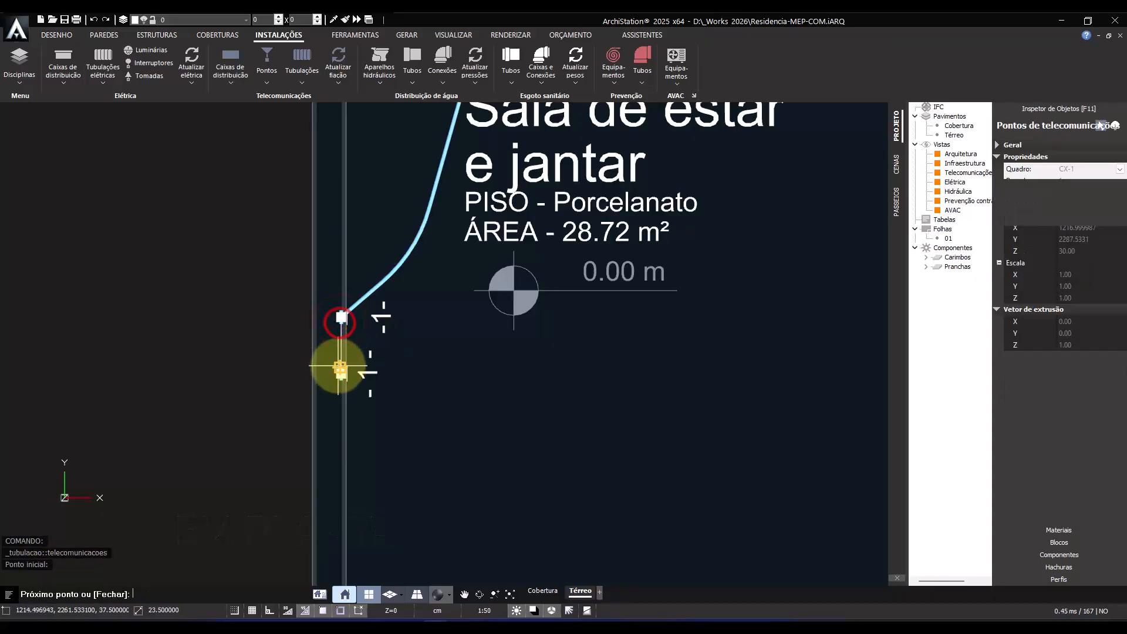
pyautogui.click(389, 594)
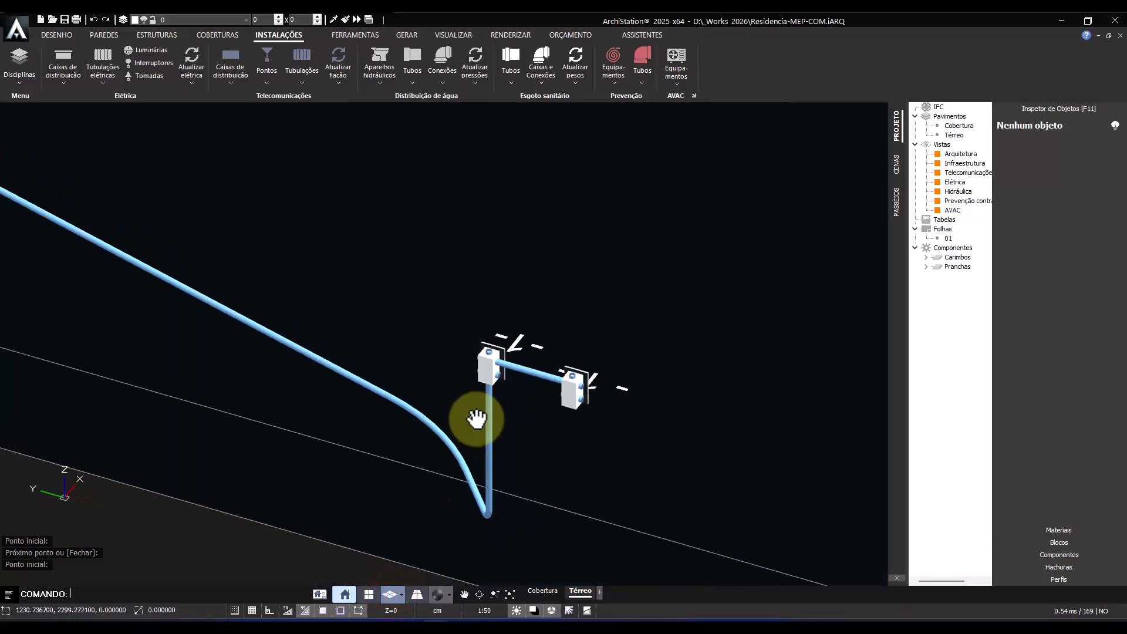
# - Undo the last three operations
pyautogui.hotkey('ctrl', 'z')
pyautogui.hotkey('ctrl', 'z')
pyautogui.hotkey('ctrl', 'z')
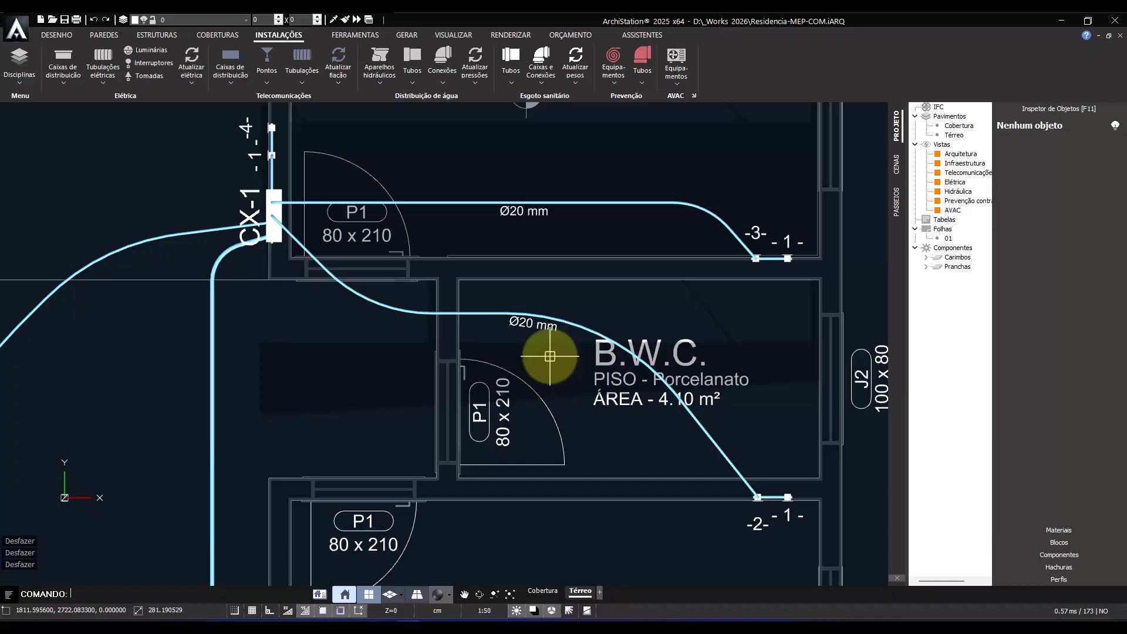
# - Move the Ø20 mm label of the branch 2 conduit outside the B.W.C. and pull it away from the conduit on a leader line
pyautogui.click(535, 322)
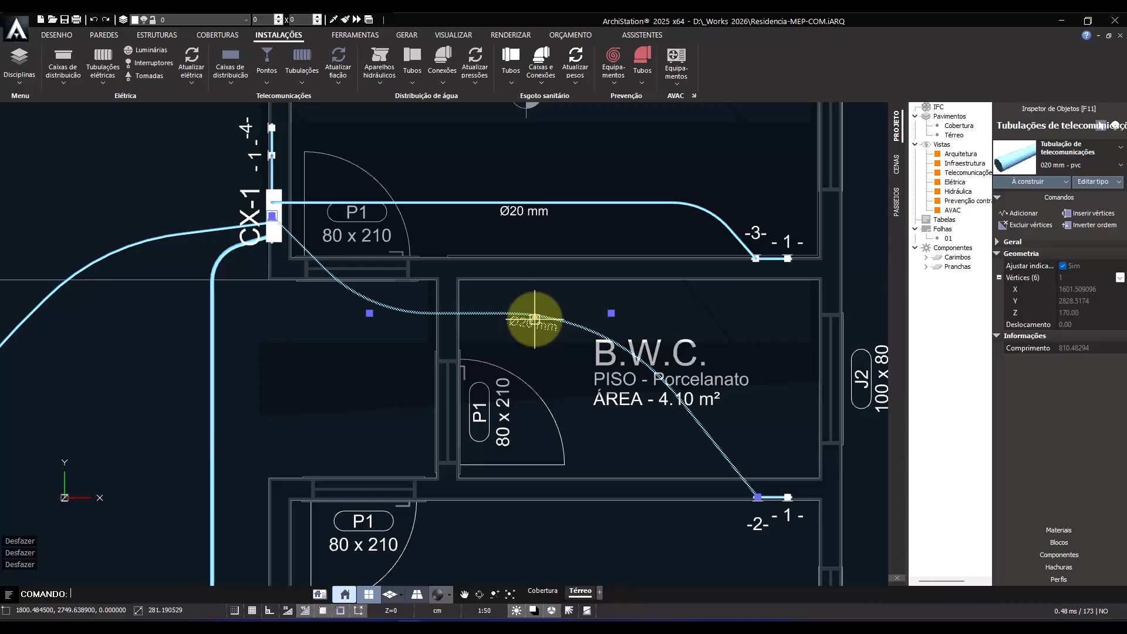
pyautogui.click(535, 319)
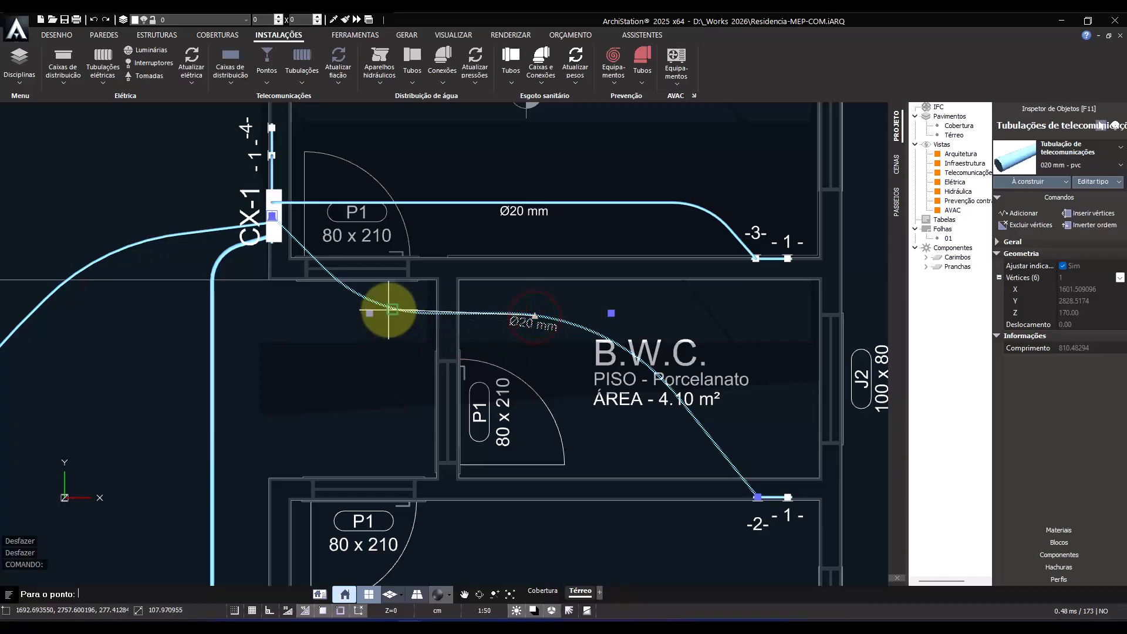
pyautogui.click(388, 310)
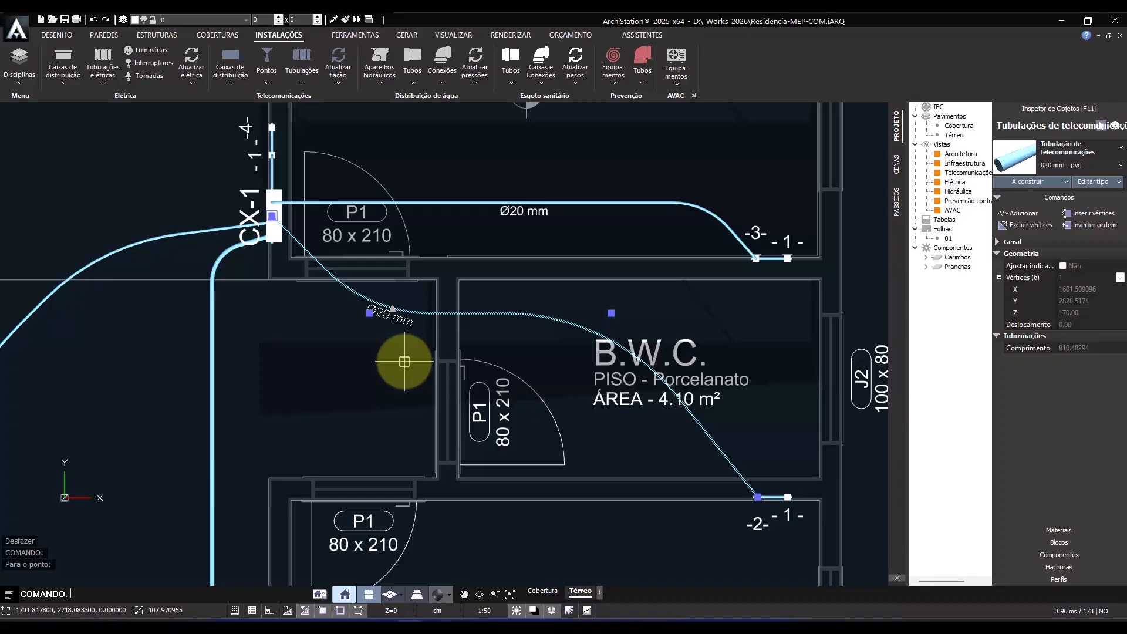
pyautogui.click(393, 310)
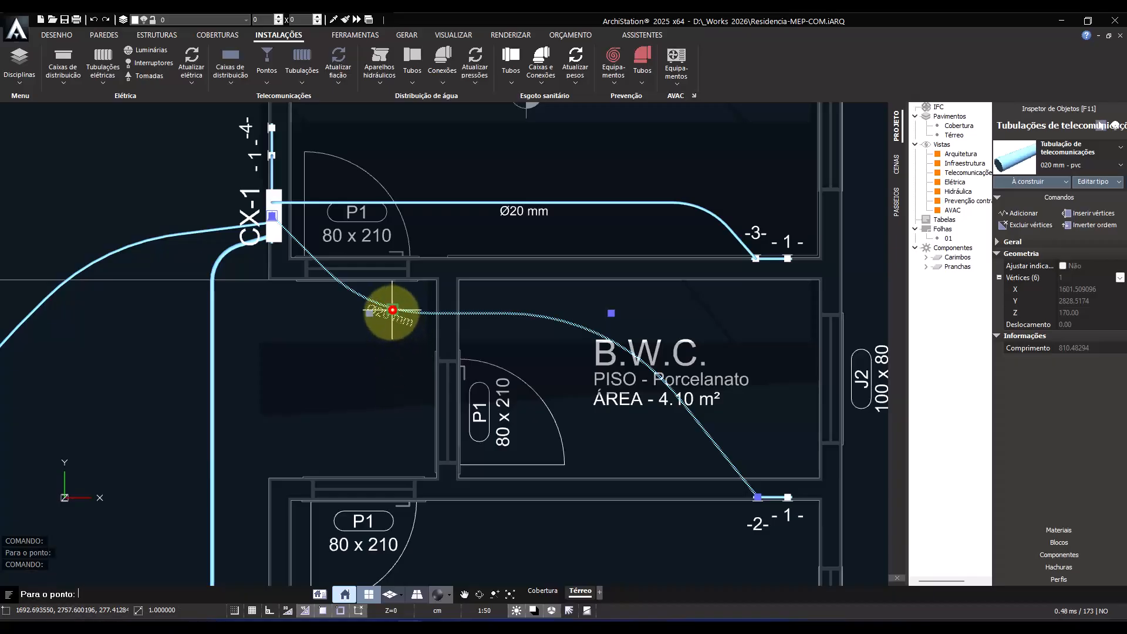
pyautogui.click(365, 353)
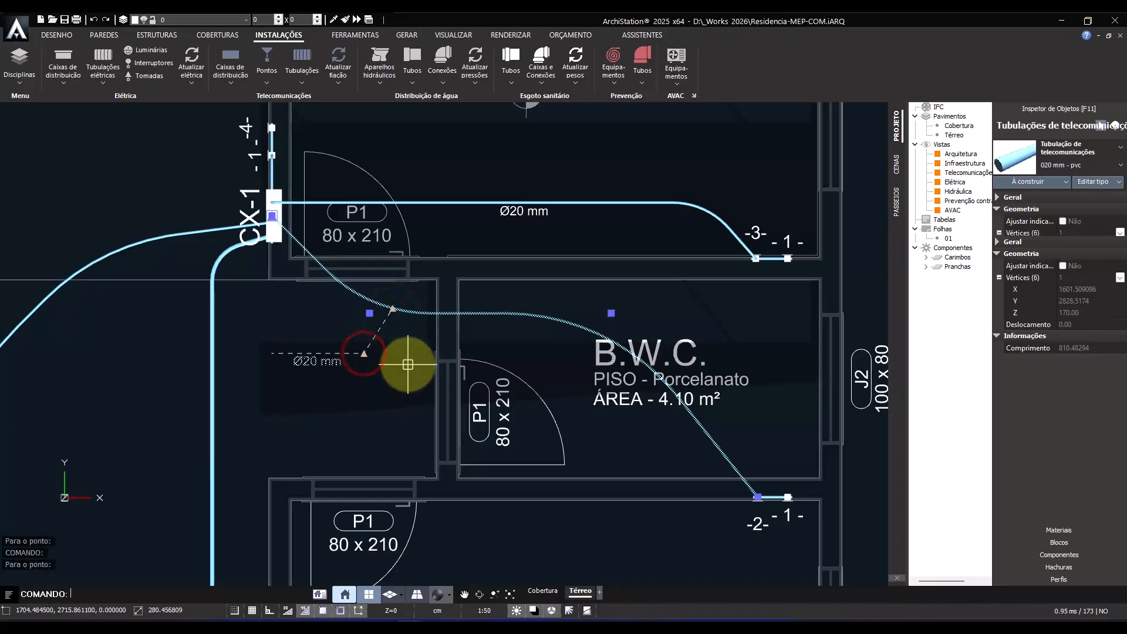
pyautogui.press('Escape')
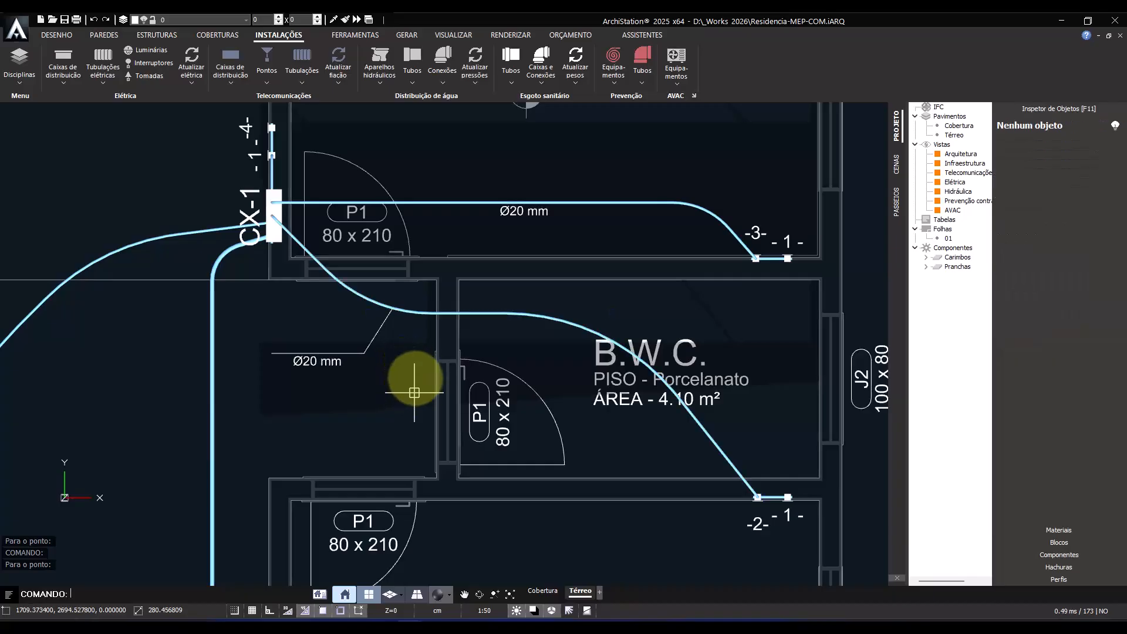
# - Turn the automatic label adjustment back on for the branch 2 conduit
pyautogui.click(412, 313)
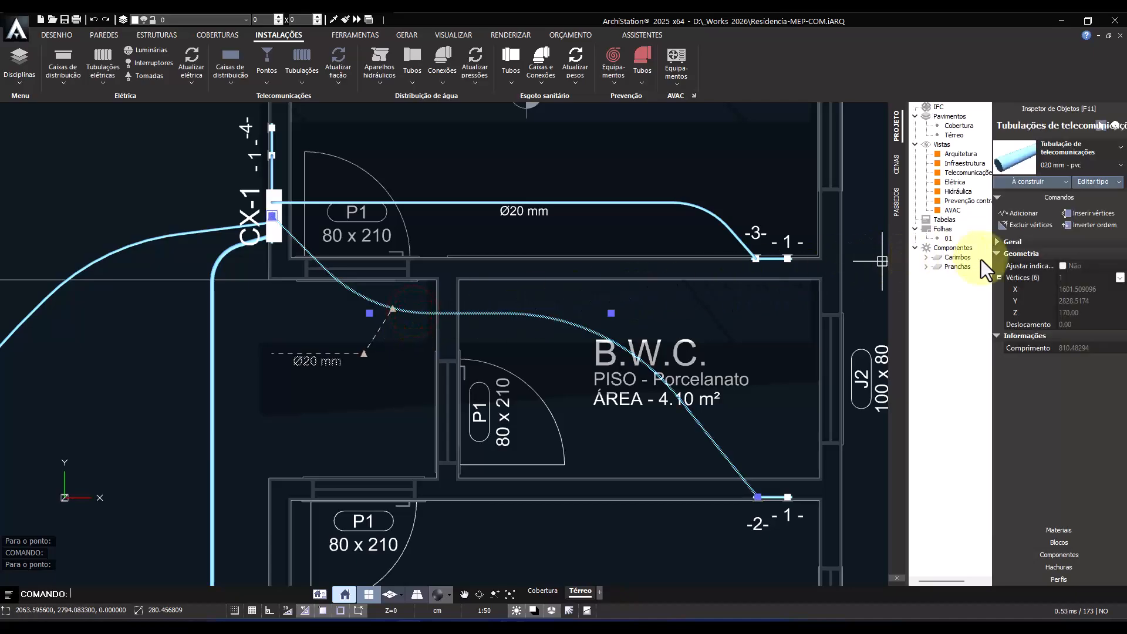
pyautogui.click(1063, 265)
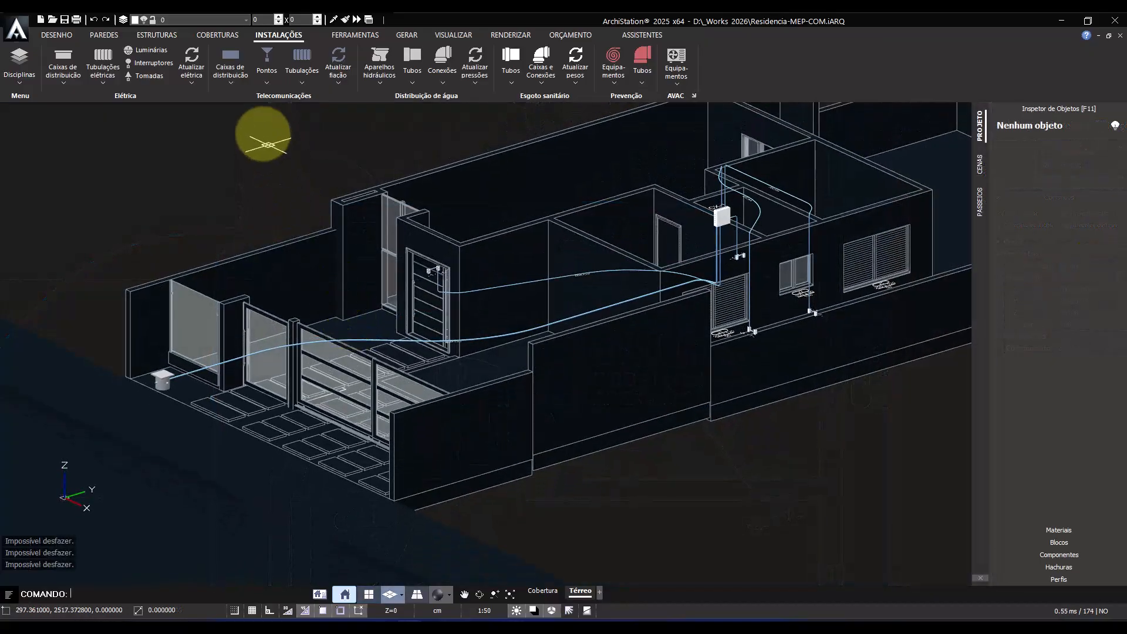
# - Load the Interfone - video porteiro - caixa component and place it on the pillar beside the pedestrian entrance gate
pyautogui.click(232, 73)
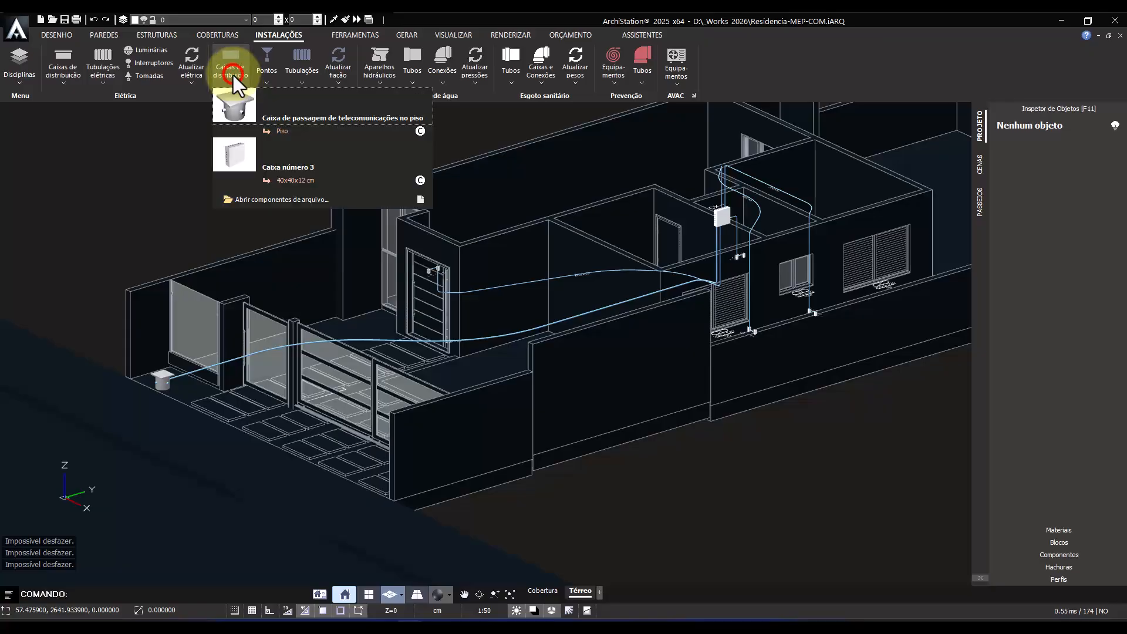
pyautogui.click(263, 199)
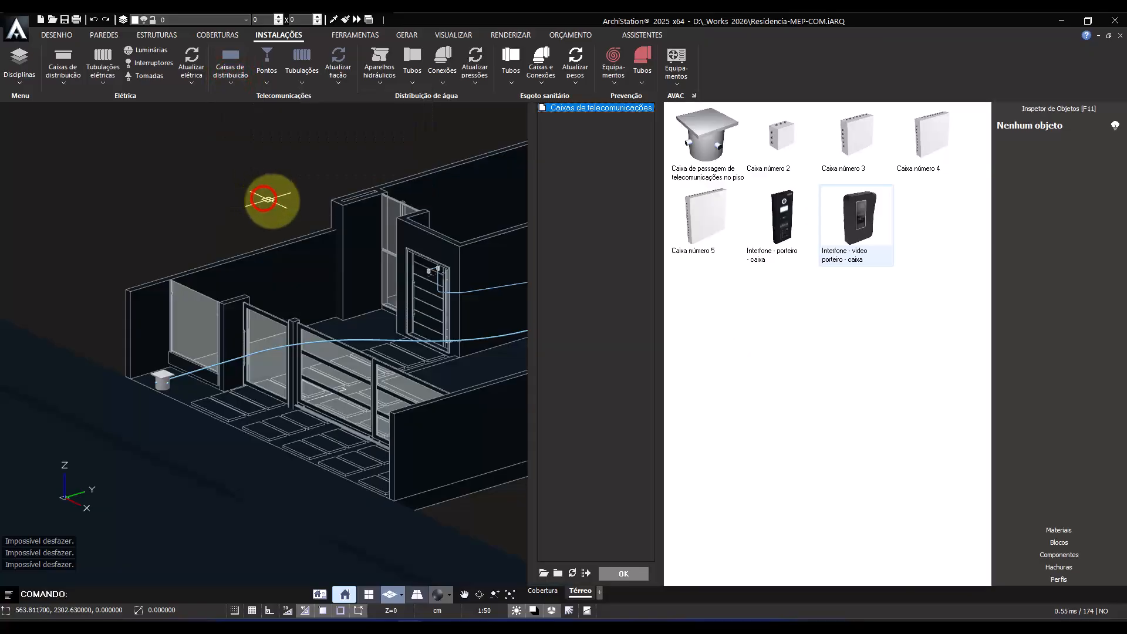
pyautogui.doubleClick(861, 234)
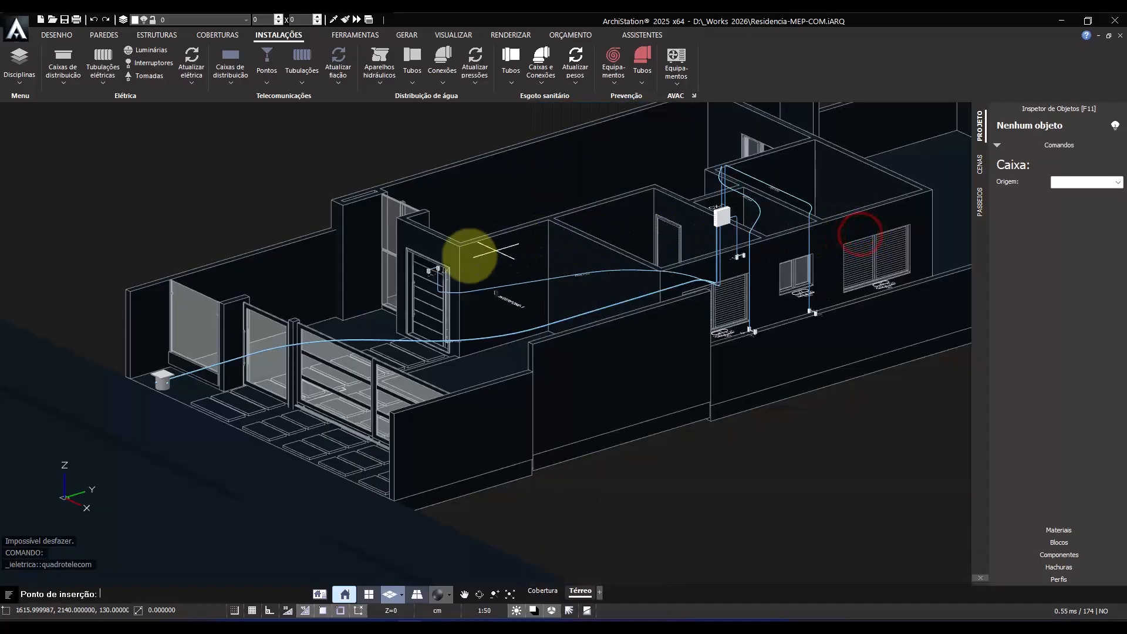
pyautogui.scroll(6, 382, 320)
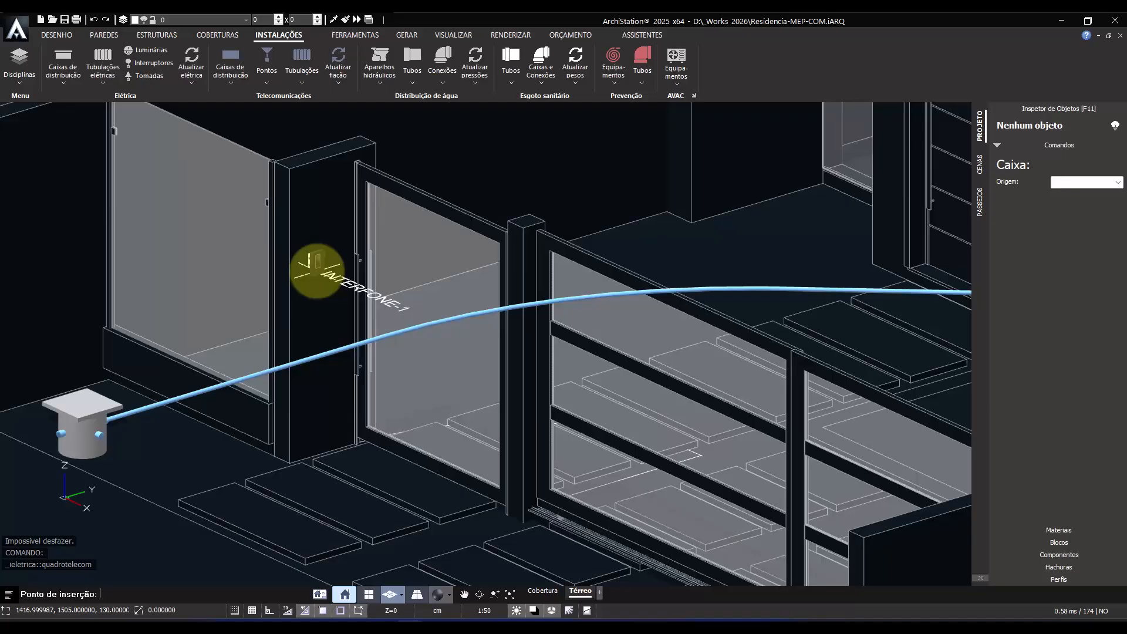
pyautogui.click(317, 271)
pyautogui.press('Return')
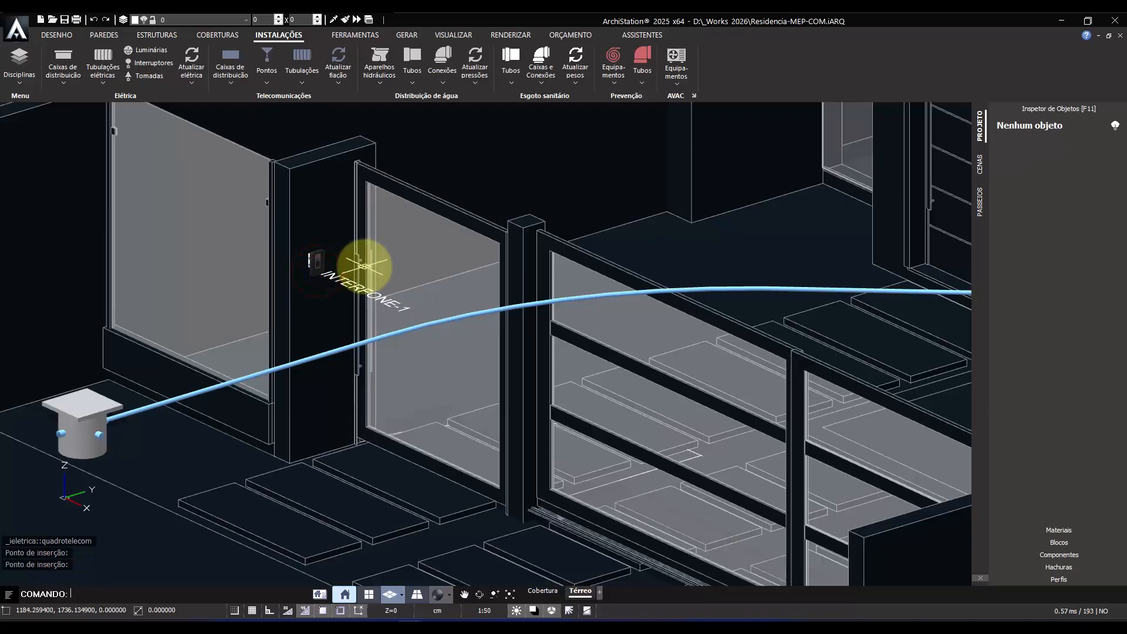
# - Load the Interfone - monofone com vídeo telecommunications point and assign INTERFONE-1 as its origin box
pyautogui.scroll(-5, 365, 266)
pyautogui.keyDown('shift'); pyautogui.moveTo(368, 267); pyautogui.dragTo(589, 407, button='middle'); pyautogui.keyUp('shift')
pyautogui.scroll(3, 533, 352)
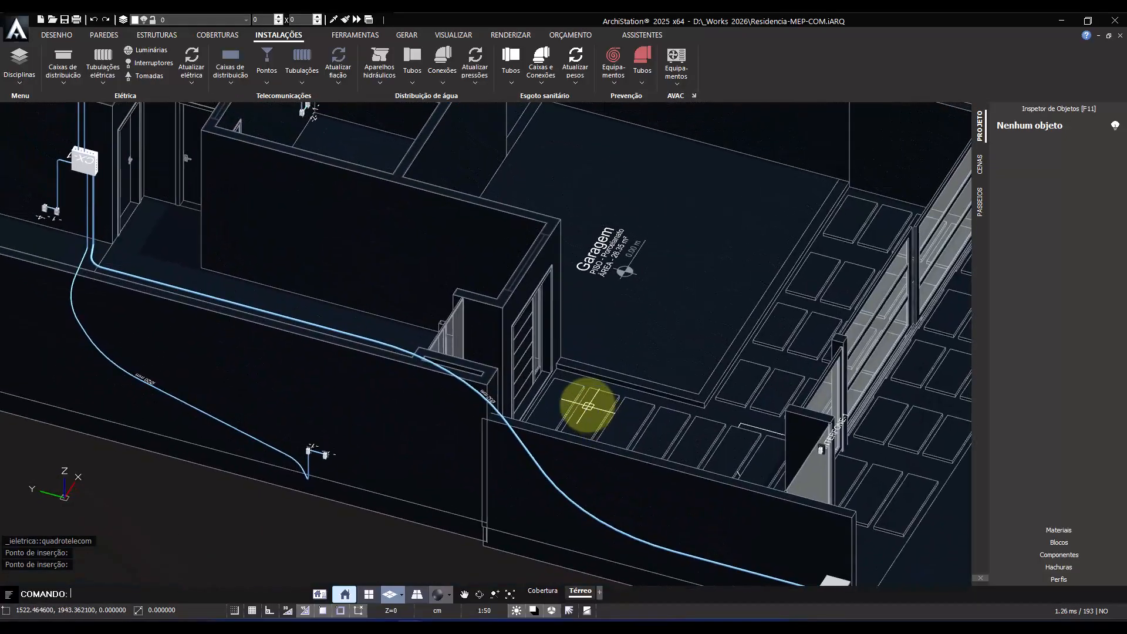
pyautogui.click(272, 65)
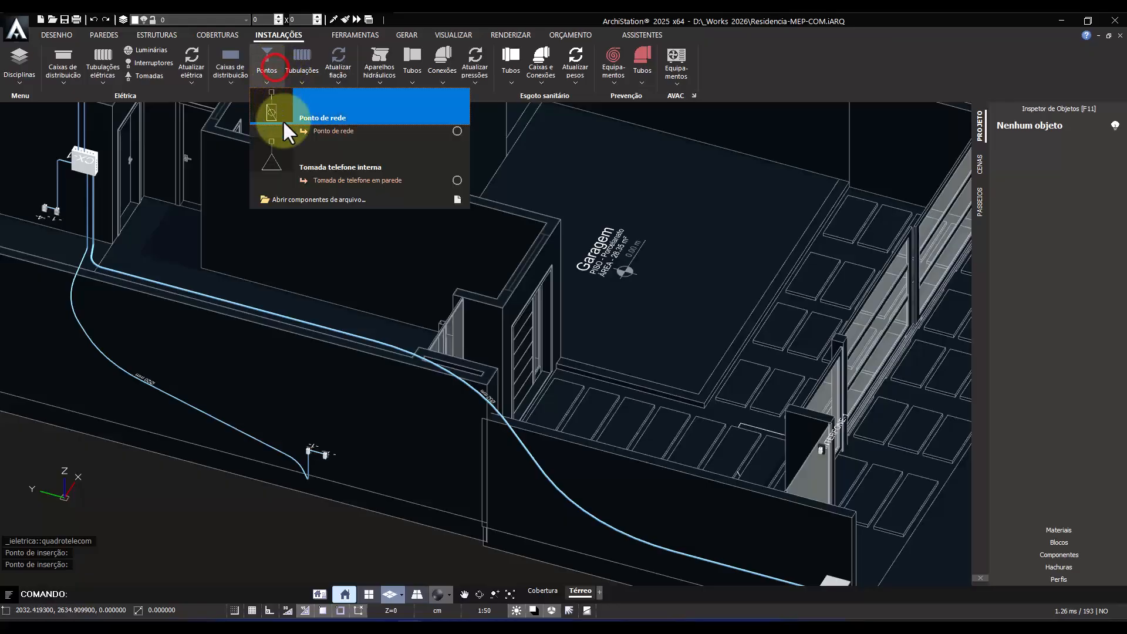
pyautogui.click(296, 198)
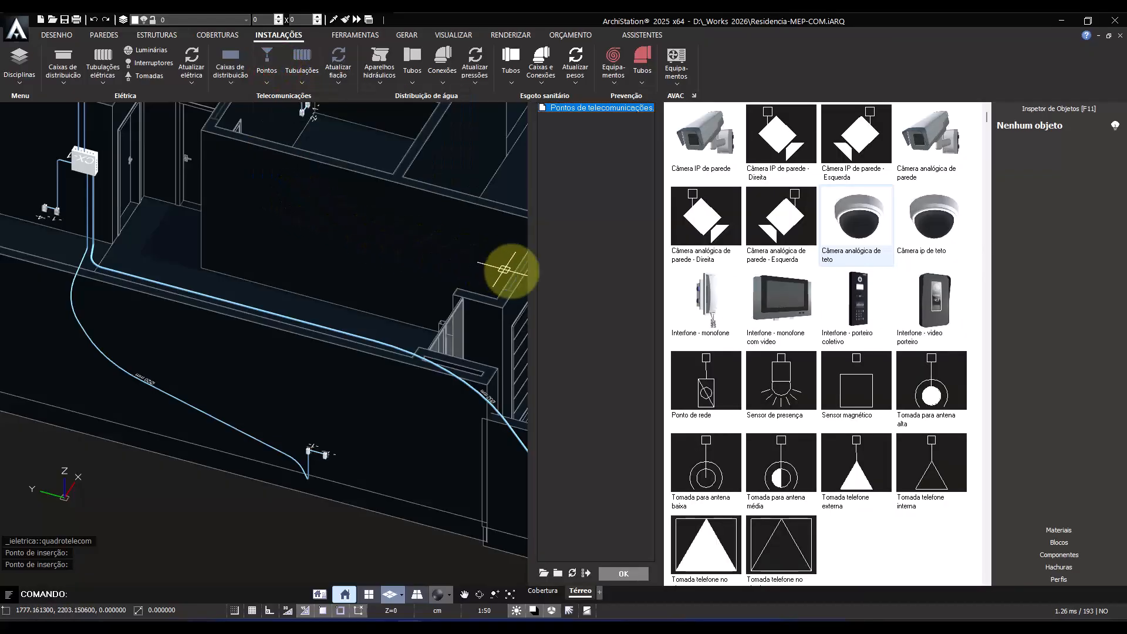
pyautogui.doubleClick(788, 303)
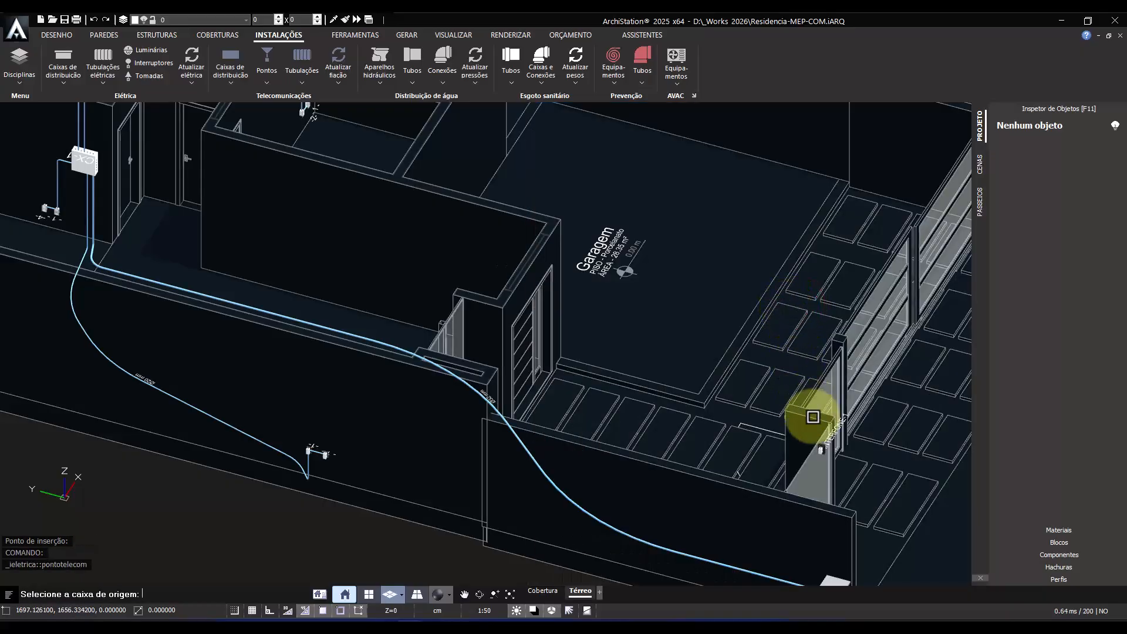
pyautogui.keyDown('shift'); pyautogui.moveTo(813, 419); pyautogui.dragTo(832, 451, button='middle'); pyautogui.keyUp('shift')
pyautogui.scroll(2, 871, 430)
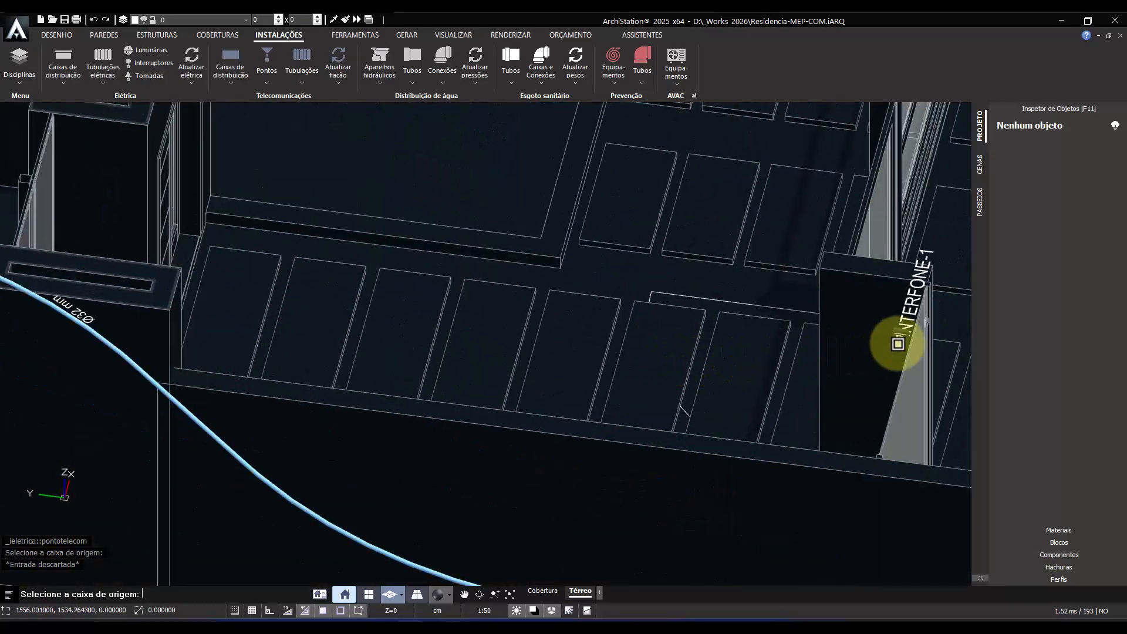
pyautogui.click(898, 344)
# - Place the video handset as branch 1 on the living room wall that backs onto the Quarto, near its corner
pyautogui.scroll(-2, 523, 311)
pyautogui.moveTo(365, 302); pyautogui.dragTo(704, 382, button='middle')
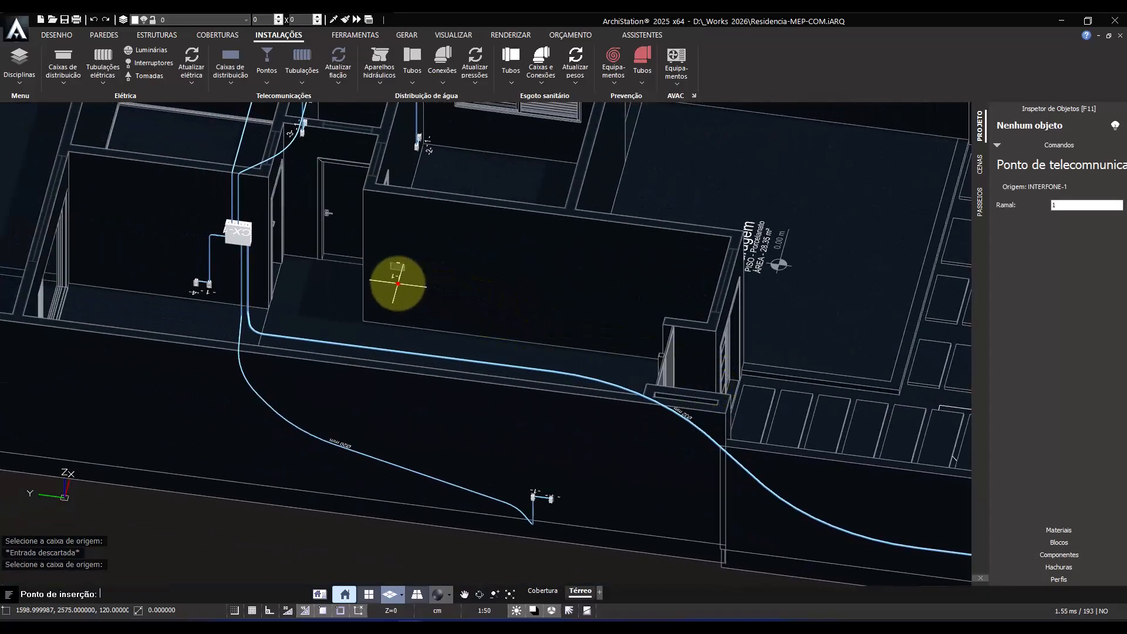
pyautogui.click(398, 284)
pyautogui.rightClick(398, 283)
# - Start a telecommunications conduit at the video handset's connector and take it under the floor with Abaixo do piso
pyautogui.scroll(3, 400, 282)
pyautogui.moveTo(287, 229); pyautogui.dragTo(523, 357, button='middle')
pyautogui.click(346, 222)
pyautogui.scroll(3, 345, 221)
pyautogui.click(415, 224)
pyautogui.scroll(-7, 479, 294)
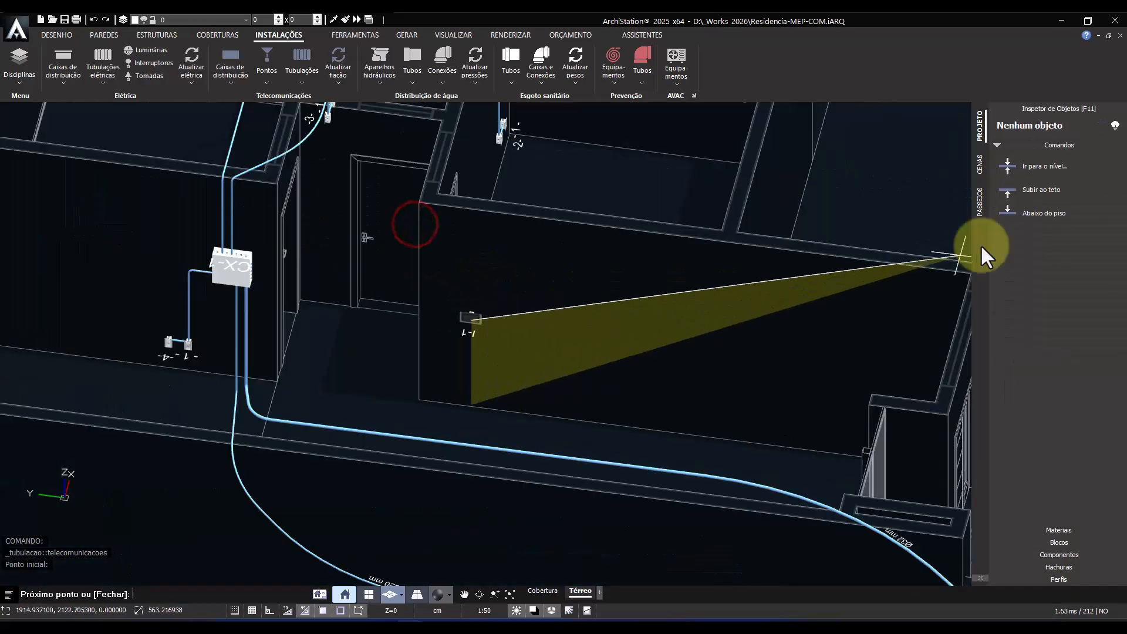
pyautogui.click(1042, 214)
# - Run the video handset's conduit in plan view along the living room wall and out beside the Garagem wall to its outer corner
pyautogui.click(369, 594)
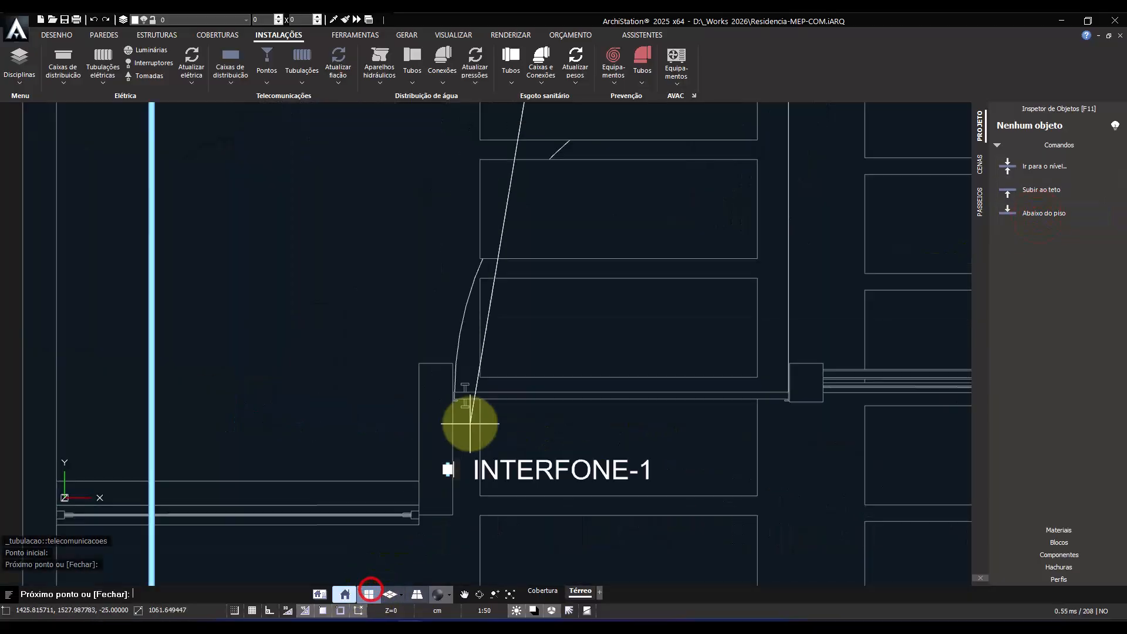
pyautogui.scroll(-5, 467, 352)
pyautogui.moveTo(458, 194); pyautogui.dragTo(455, 317, button='middle')
pyautogui.moveTo(500, 189); pyautogui.dragTo(470, 374, button='middle')
pyautogui.moveTo(519, 187); pyautogui.dragTo(470, 372, button='middle')
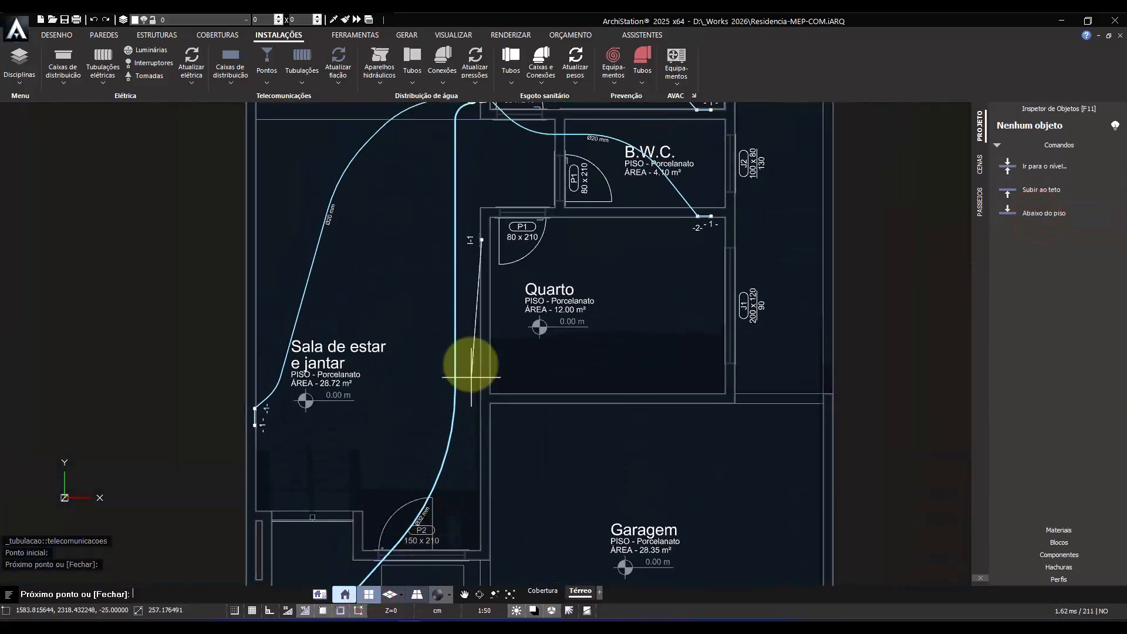
pyautogui.click(467, 253)
pyautogui.moveTo(464, 469); pyautogui.dragTo(479, 123, button='middle')
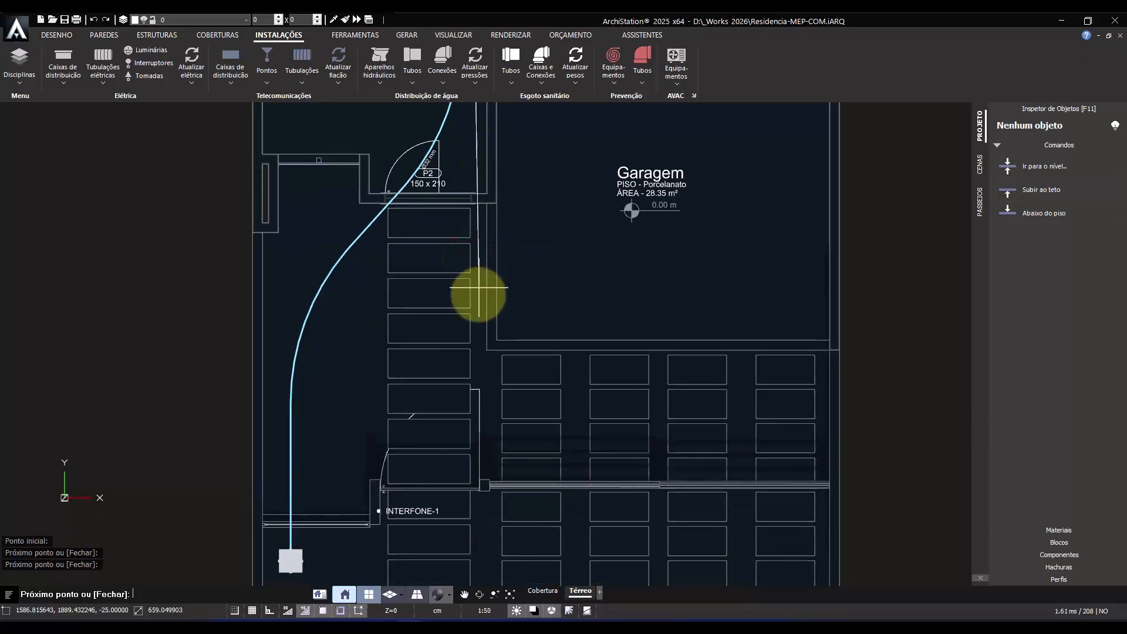
pyautogui.click(476, 360)
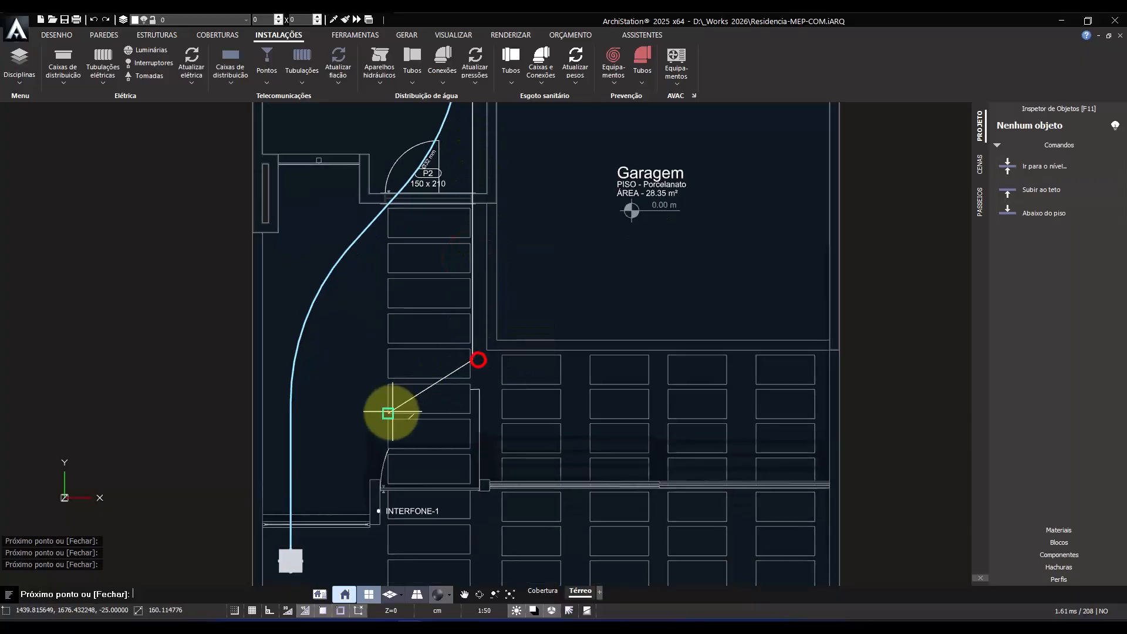
# - Route the conduit across the walkway, around the gate pillar, and finish it at the INTERFONE-1 box
pyautogui.click(362, 469)
pyautogui.click(362, 504)
pyautogui.scroll(6, 366, 512)
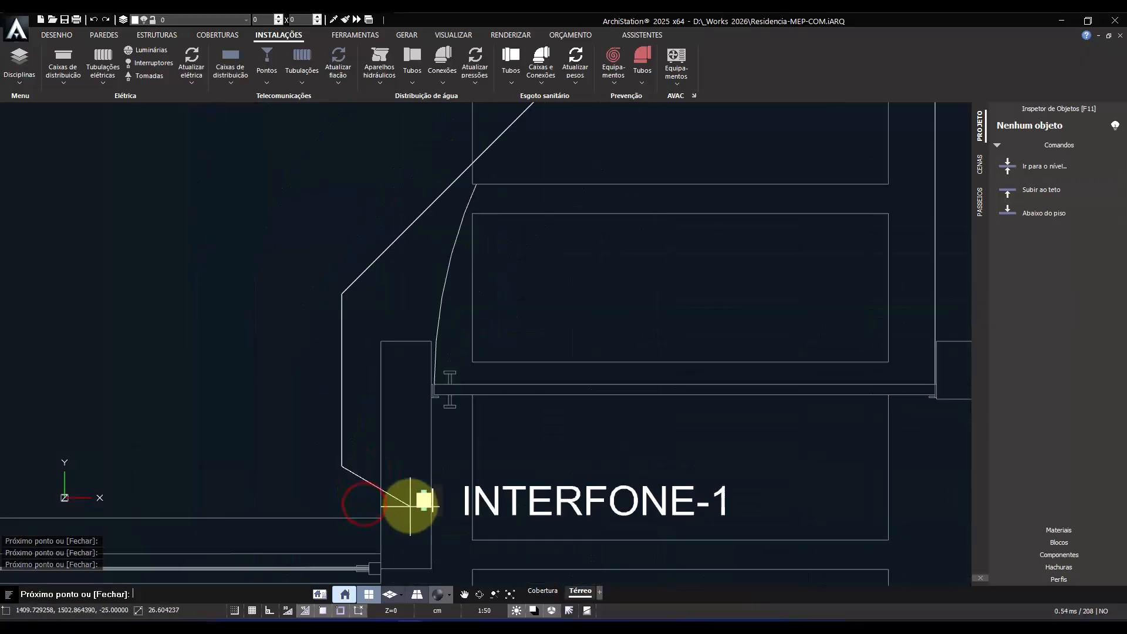
pyautogui.click(420, 502)
pyautogui.scroll(-7, 483, 378)
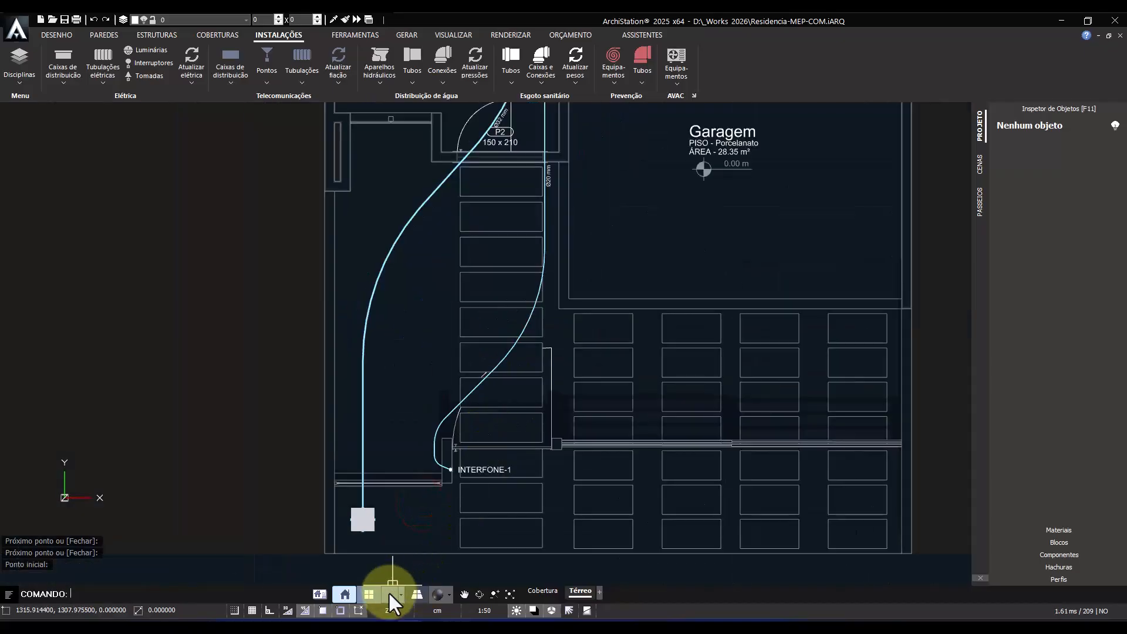
pyautogui.click(390, 595)
pyautogui.moveTo(693, 470); pyautogui.dragTo(282, 235, button='middle')
pyautogui.scroll(-3, 533, 304)
pyautogui.moveTo(557, 318); pyautogui.dragTo(523, 330, button='middle')
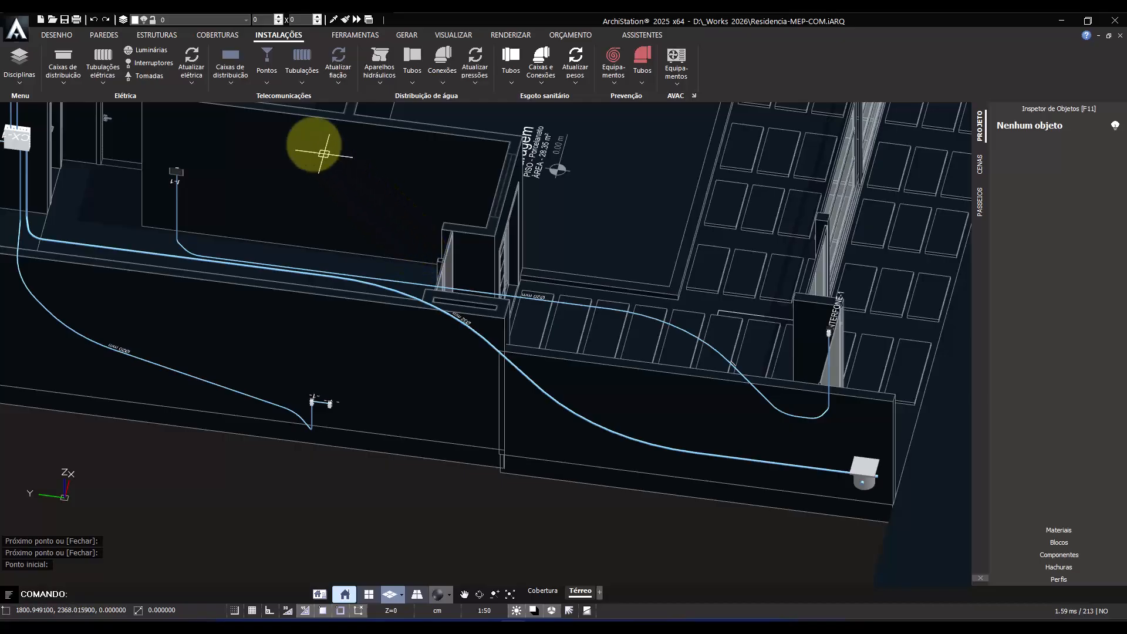
# - Open the file library of telecommunications point components
pyautogui.click(273, 53)
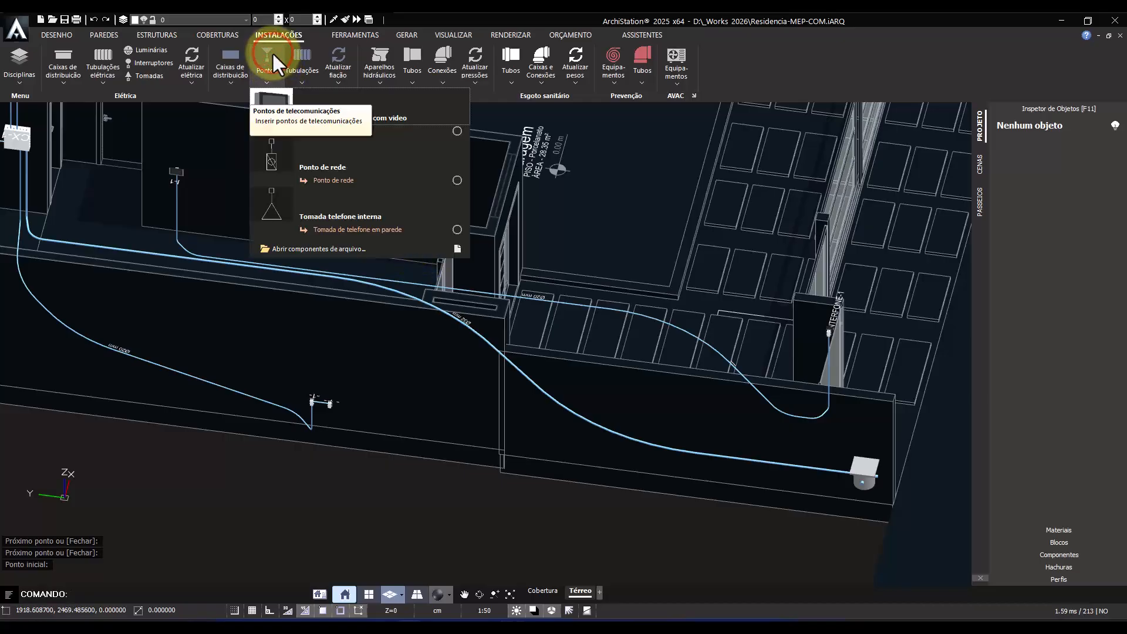
pyautogui.click(315, 248)
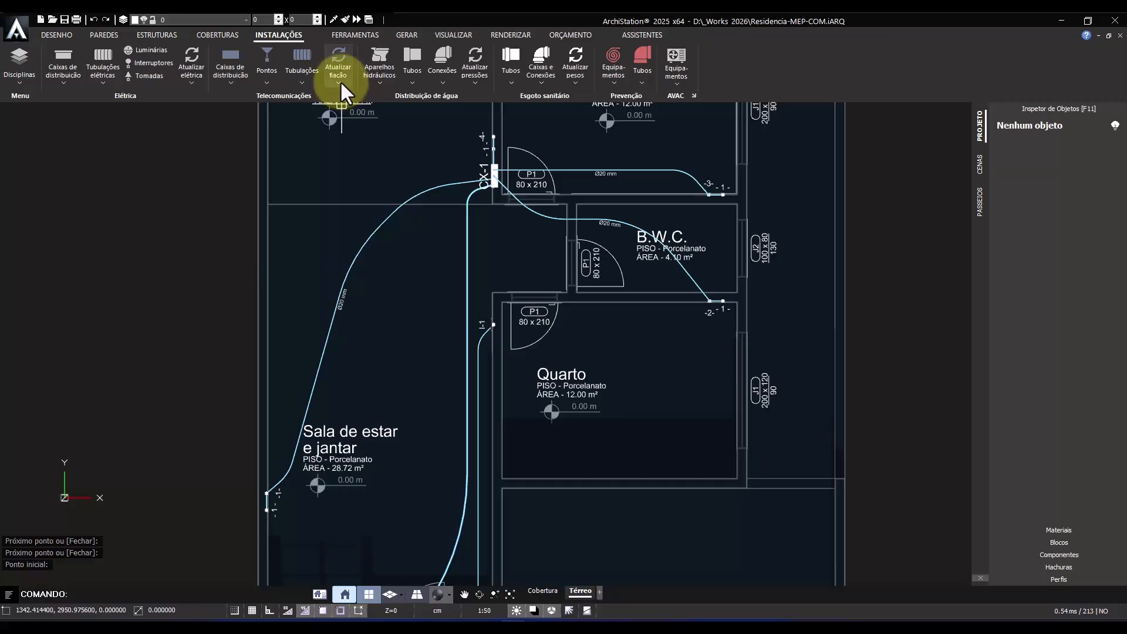
# - Update the telecommunications wiring of the ground floor and examine the cable labels on the conduits
pyautogui.click(337, 62)
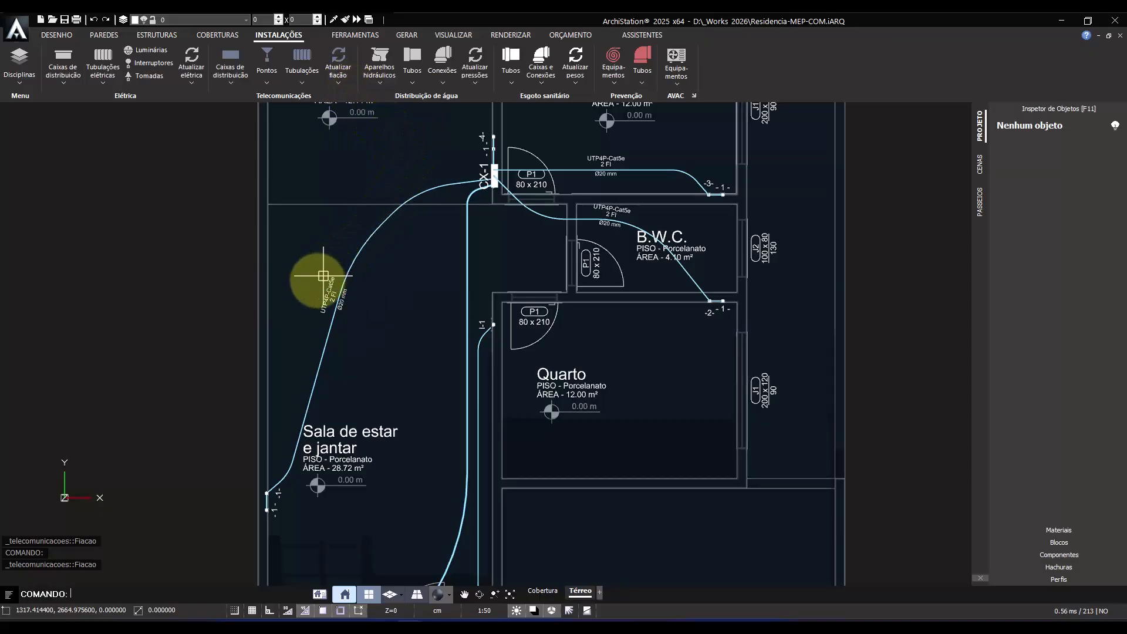
pyautogui.scroll(5, 324, 275)
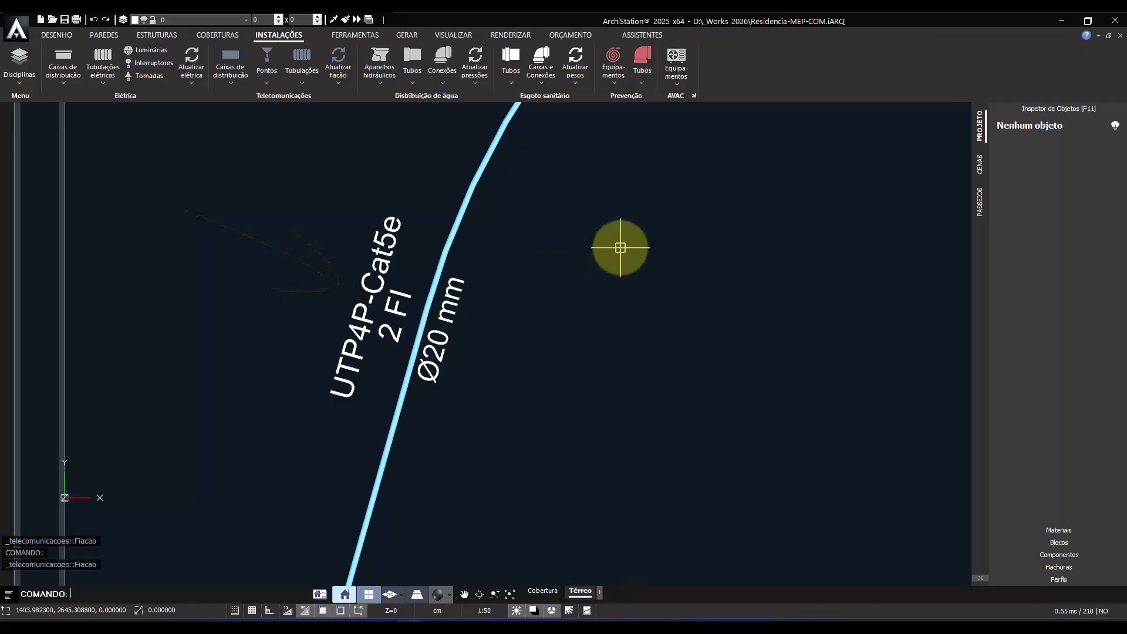
pyautogui.scroll(-5, 623, 248)
pyautogui.moveTo(855, 227); pyautogui.dragTo(331, 464, button='middle')
pyautogui.scroll(4, 403, 415)
pyautogui.moveTo(534, 289); pyautogui.dragTo(529, 320, button='middle')
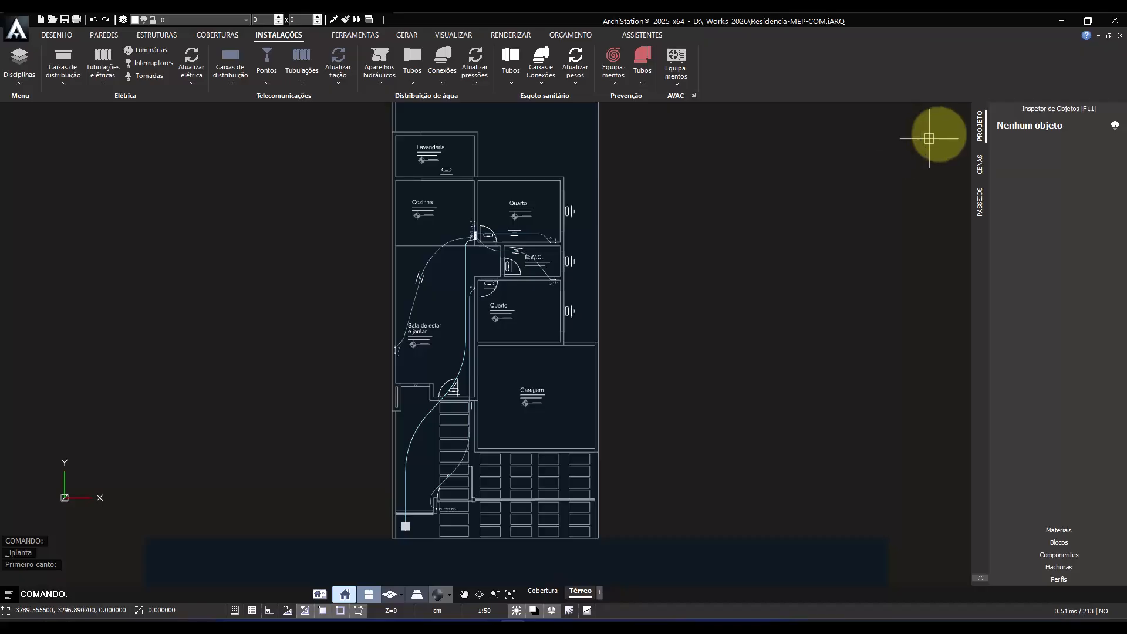
# - Create a Planta de telecomunicações view of the Térreo floor, framing the whole house and the front yard
pyautogui.click(977, 128)
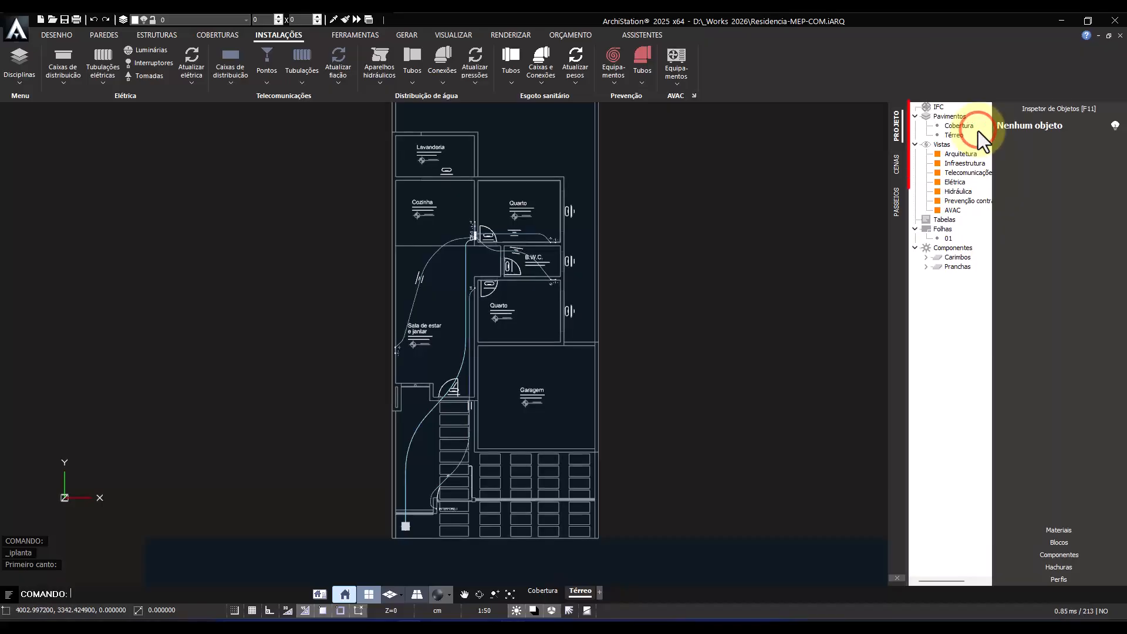
pyautogui.rightClick(967, 174)
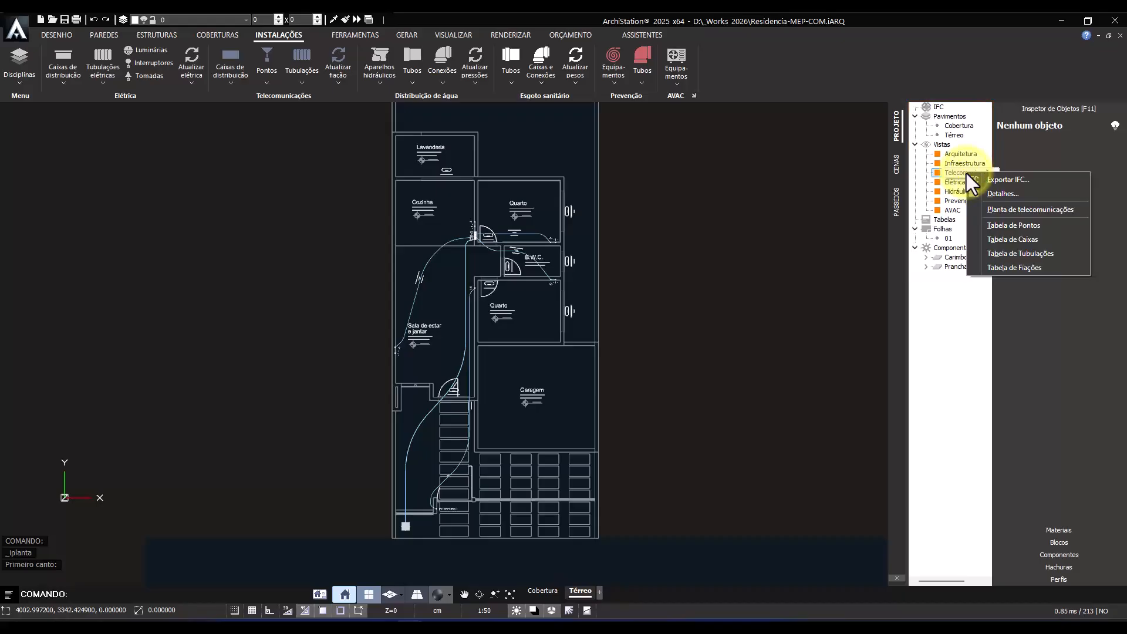
pyautogui.click(990, 210)
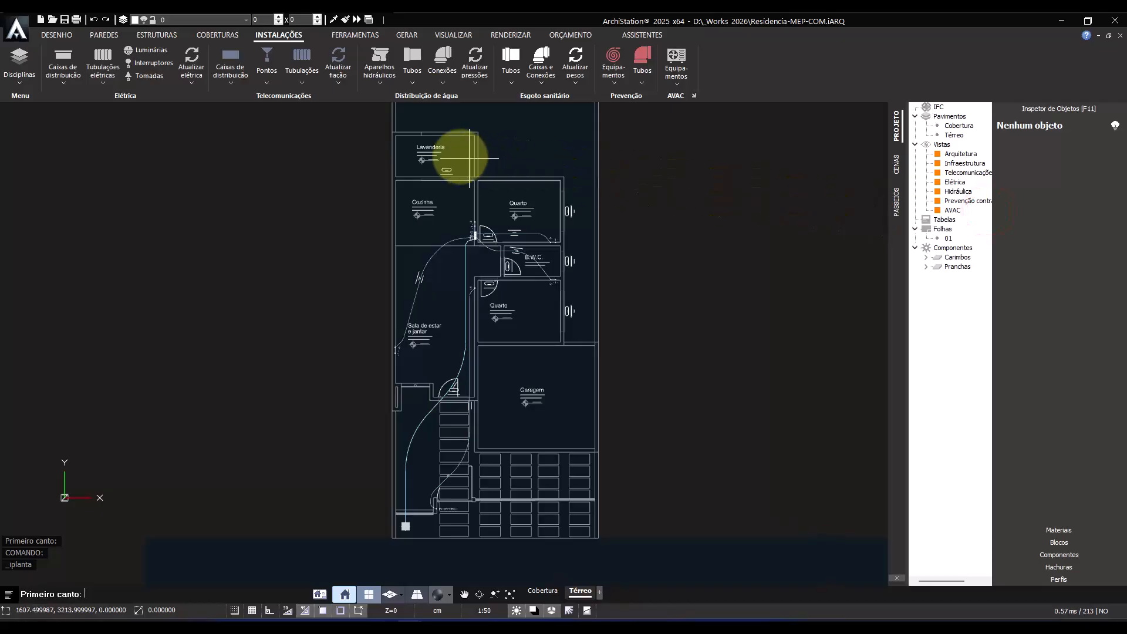
pyautogui.click(360, 123)
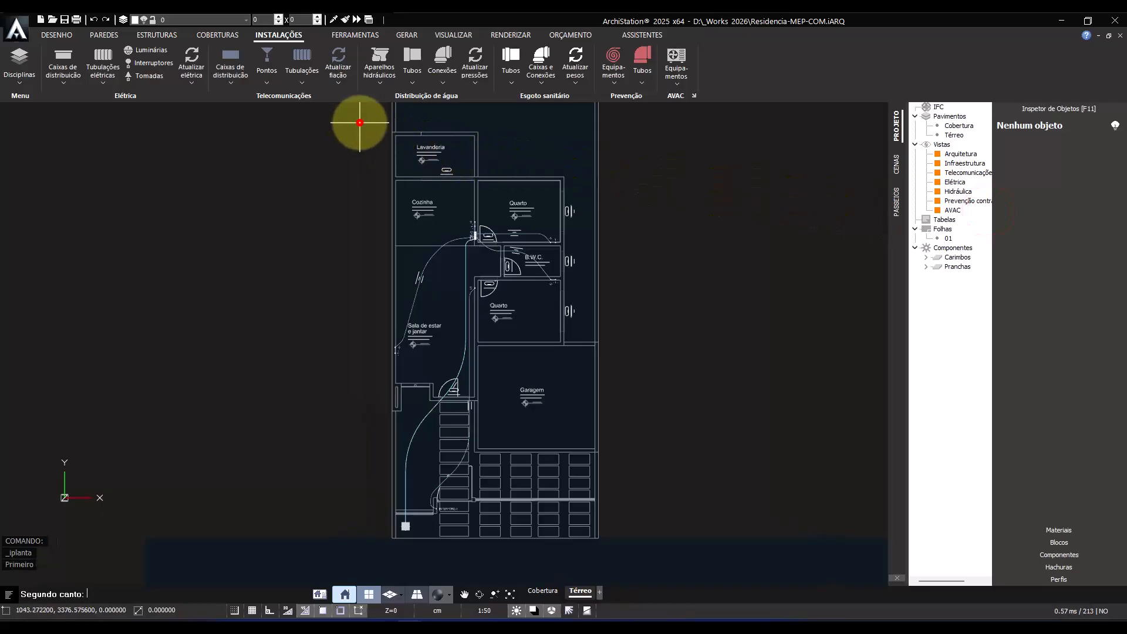
pyautogui.click(627, 560)
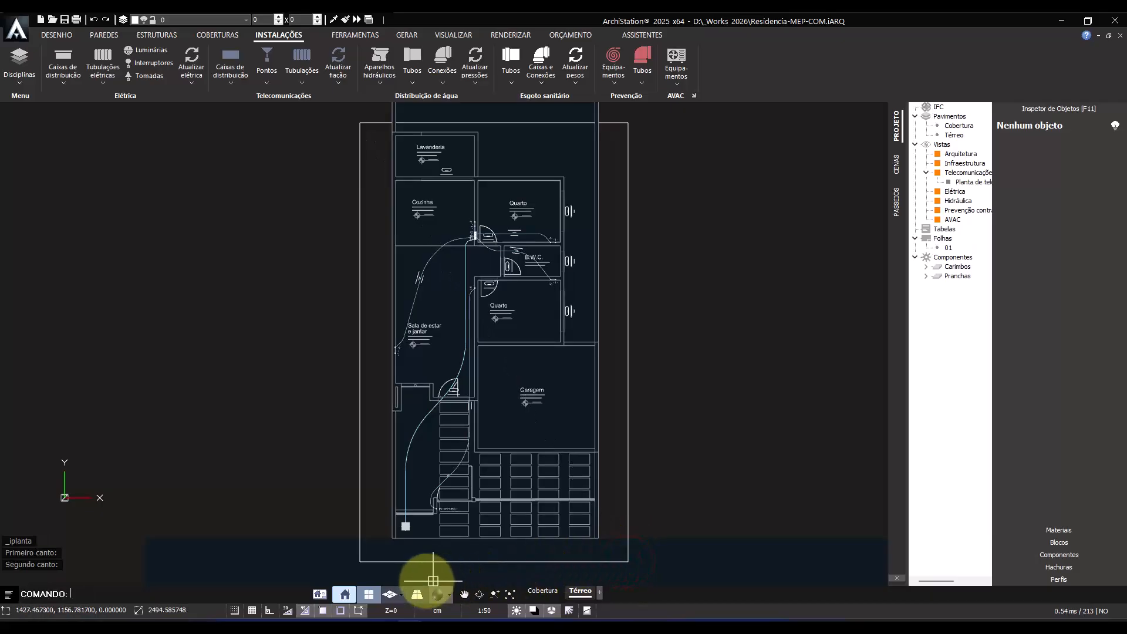
# - Switch to sheet 01 and place the telecommunications plan view in the left part of the sheet
pyautogui.click(311, 598)
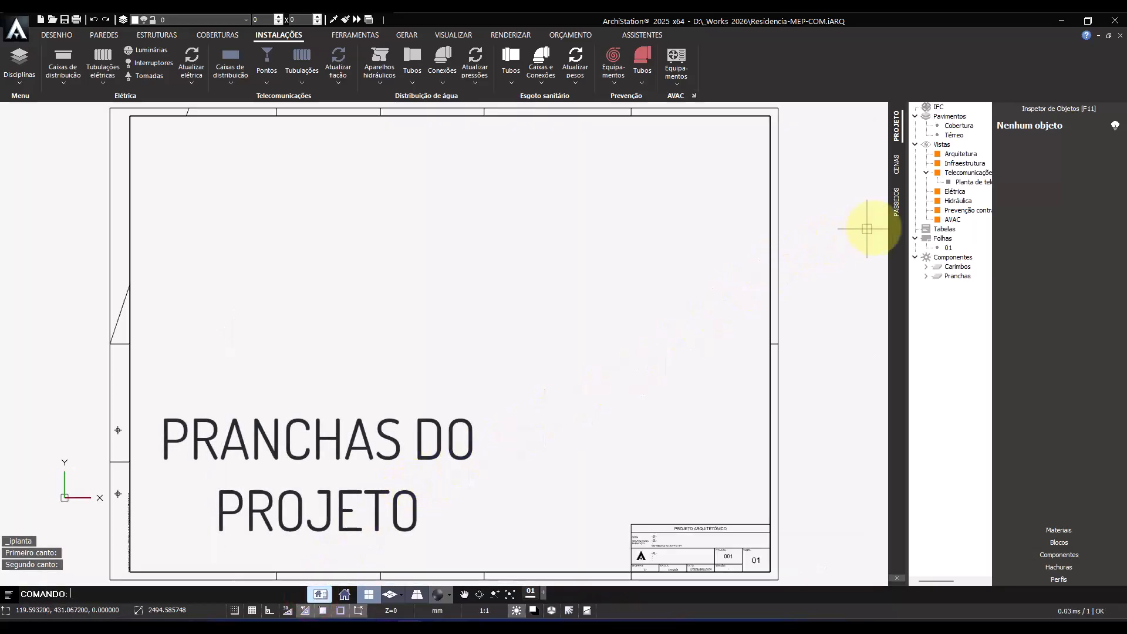
pyautogui.moveTo(966, 182); pyautogui.dragTo(593, 258)
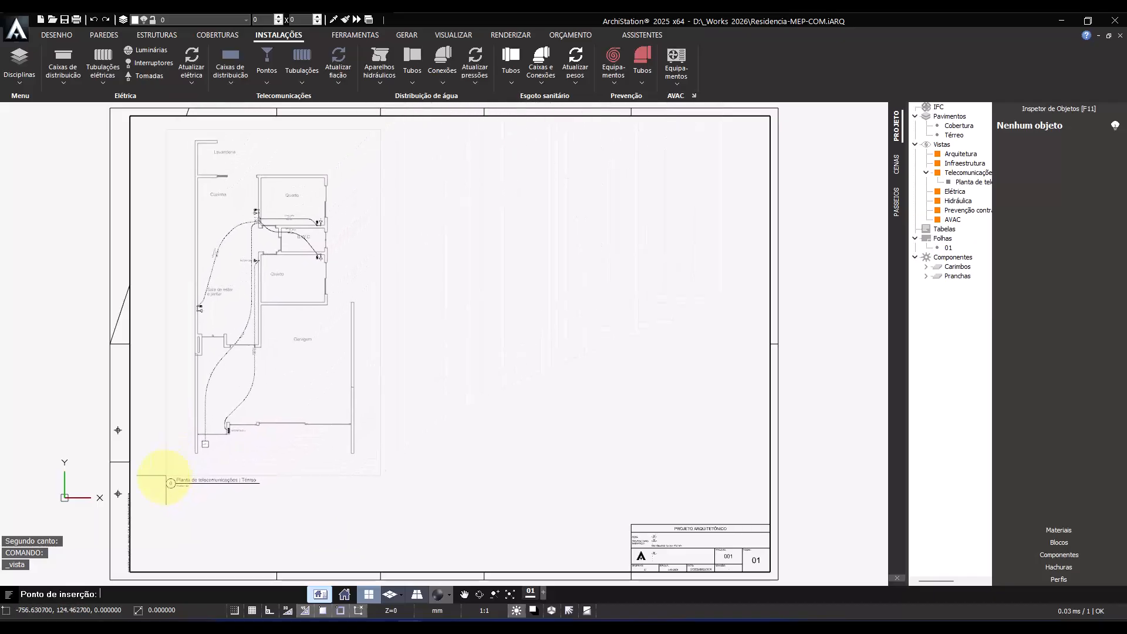
pyautogui.click(162, 498)
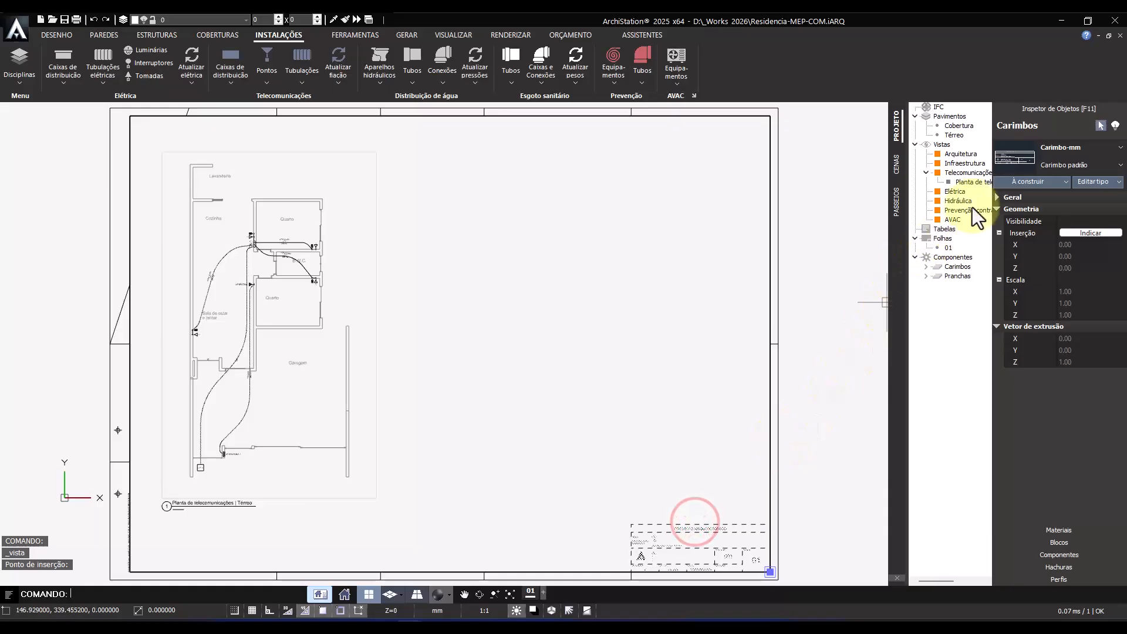
# - Change the sheet's title block to the Carimbo-Telecomunicações type
pyautogui.click(1045, 149)
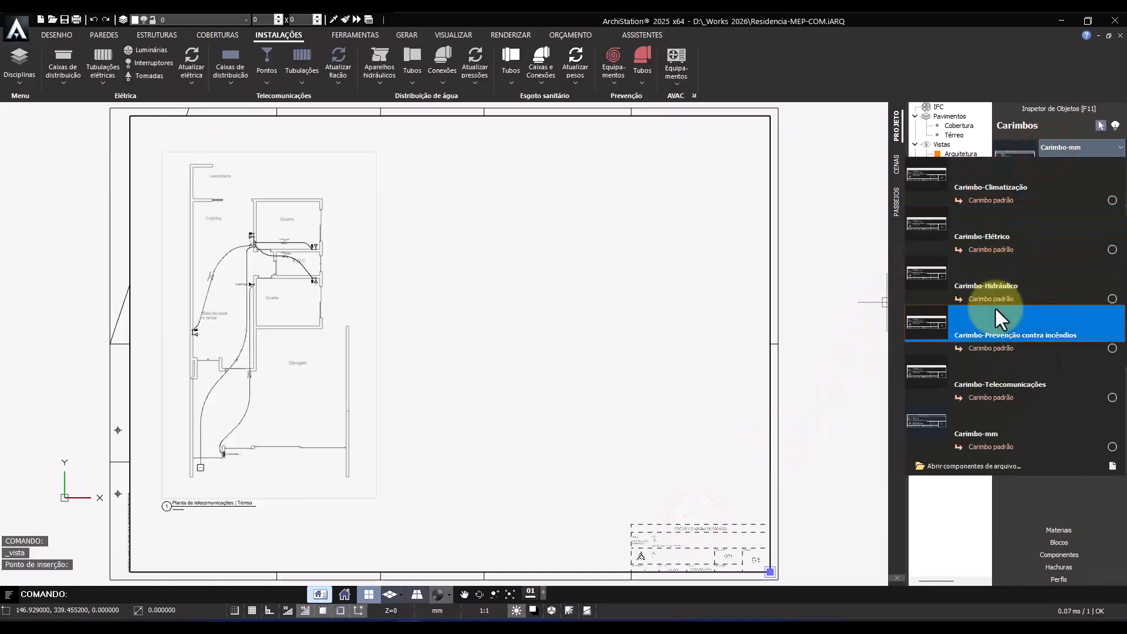
pyautogui.click(991, 379)
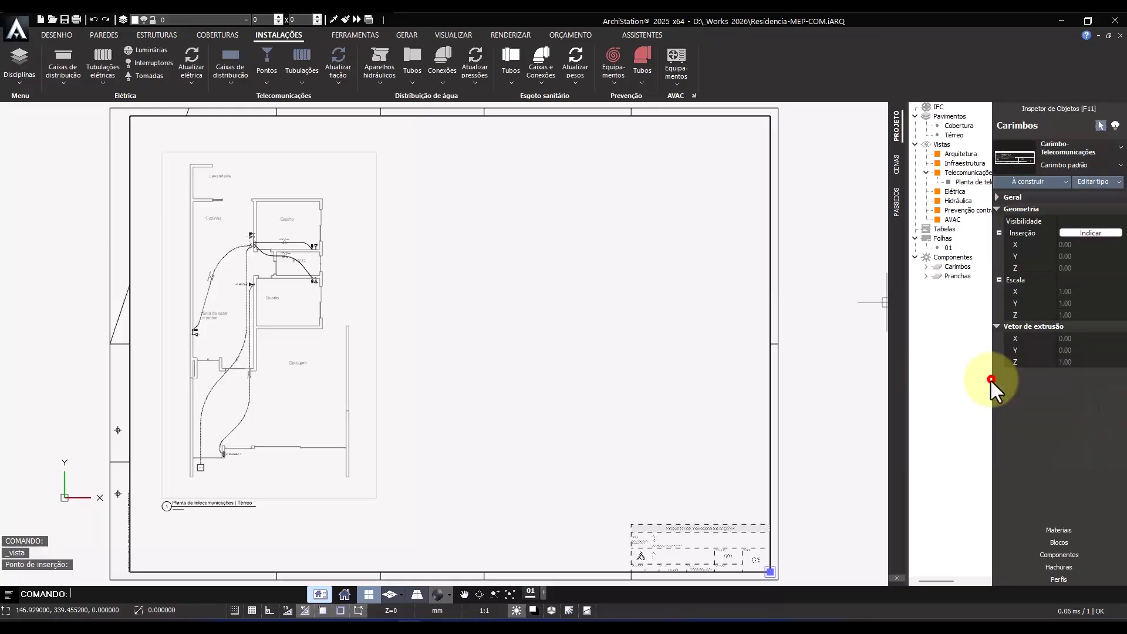
pyautogui.click(679, 373)
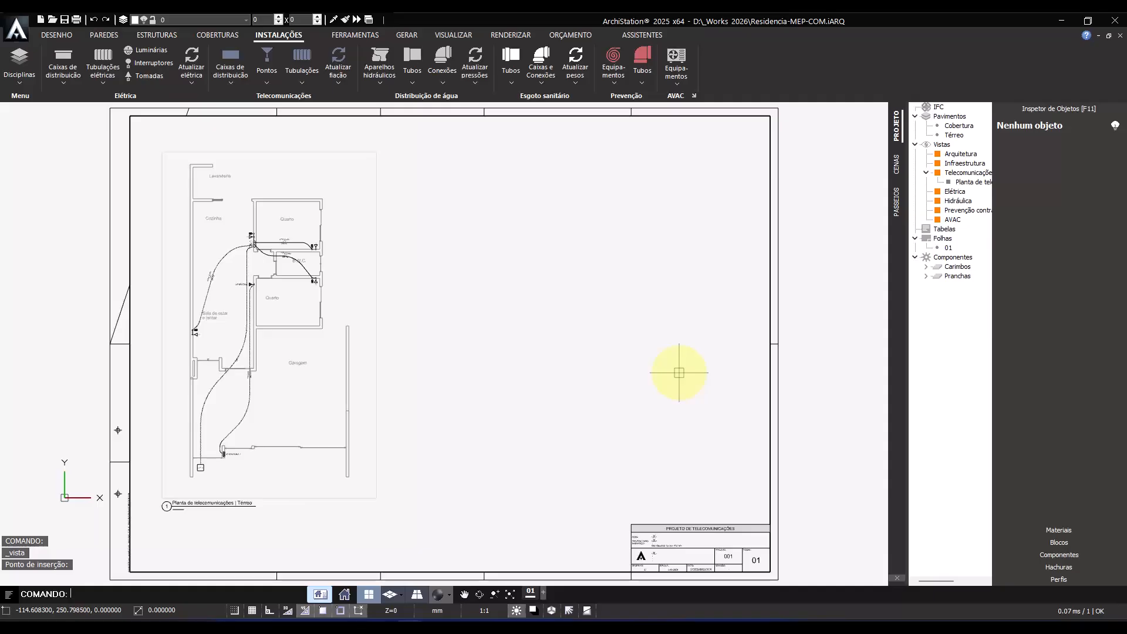
pyautogui.write('l')
pyautogui.press('Return')
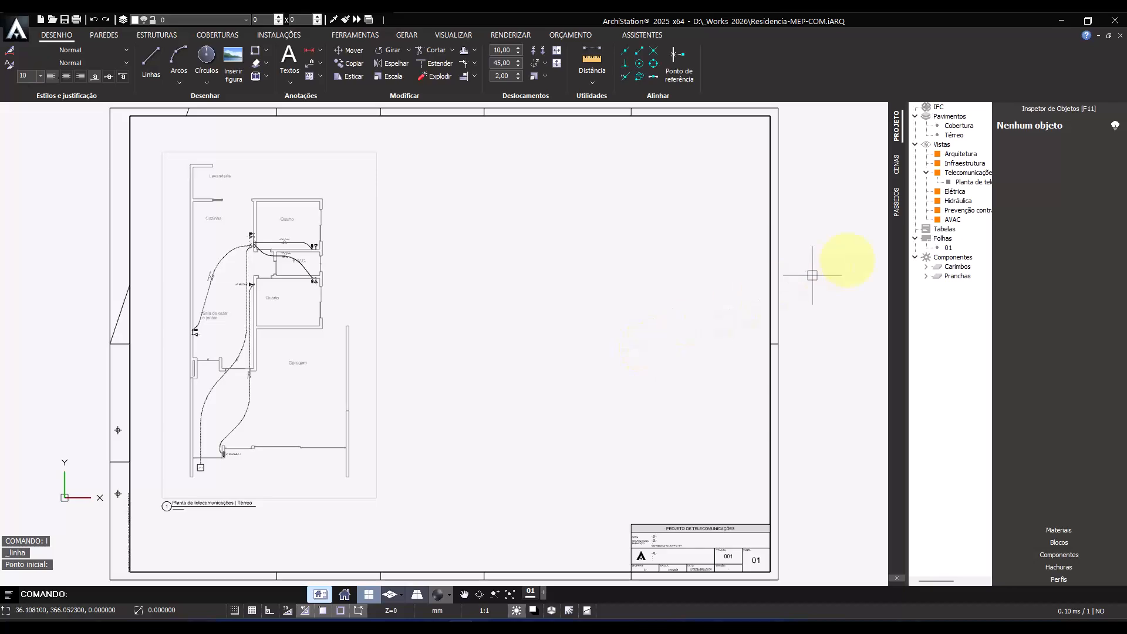
# - Insert the Tabela de caixas block from the telecommunications details just above the title block, without rotation
pyautogui.rightClick(956, 175)
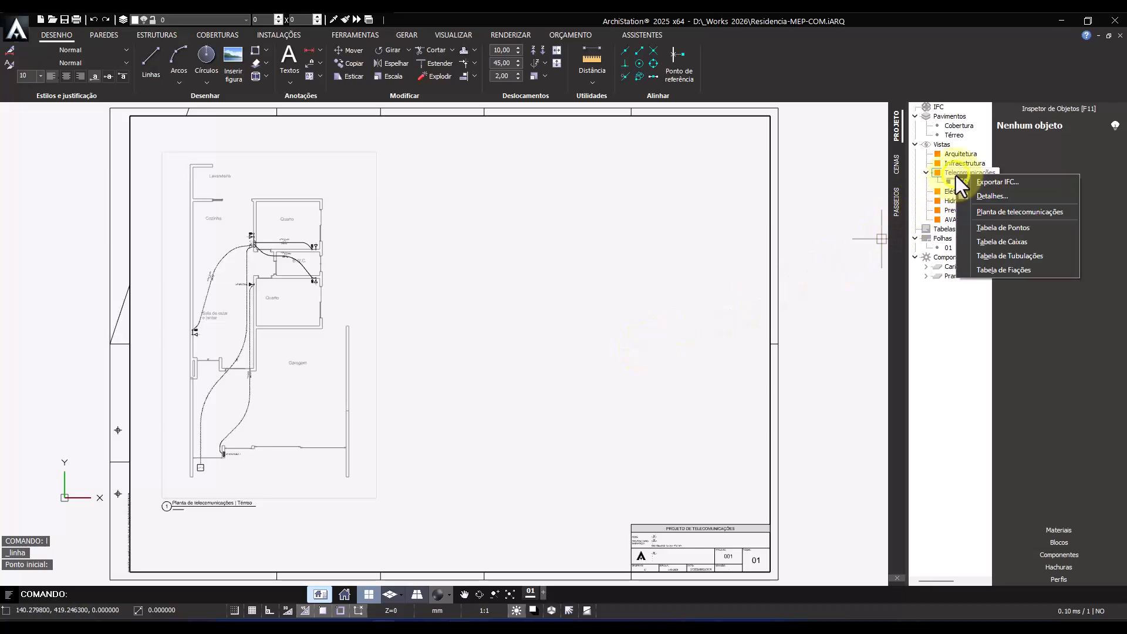
pyautogui.click(1017, 197)
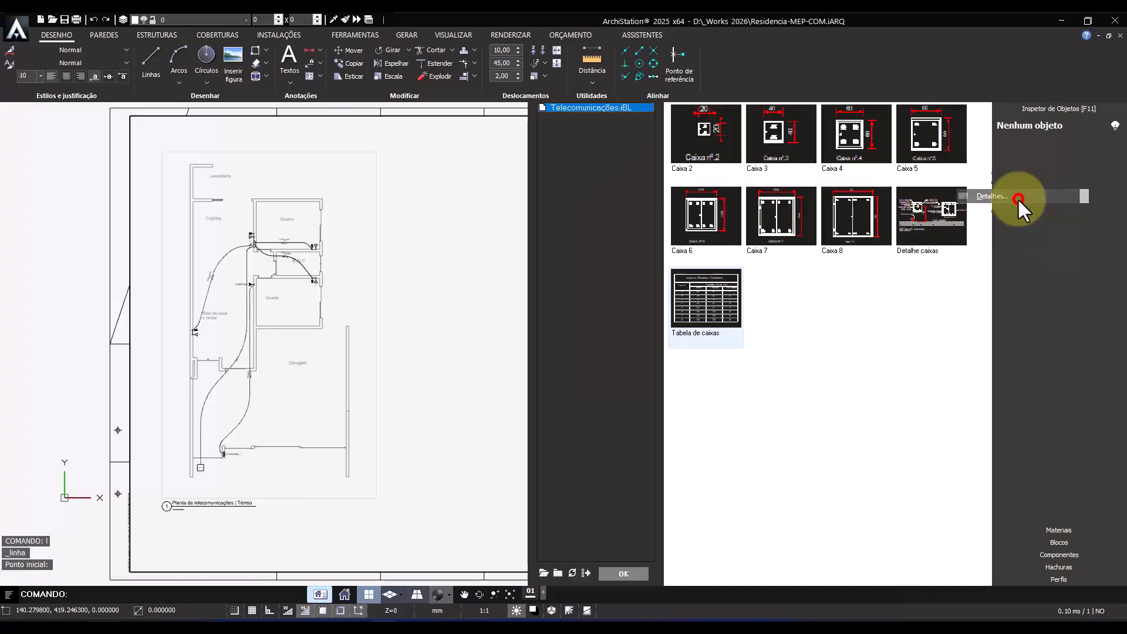
pyautogui.doubleClick(703, 300)
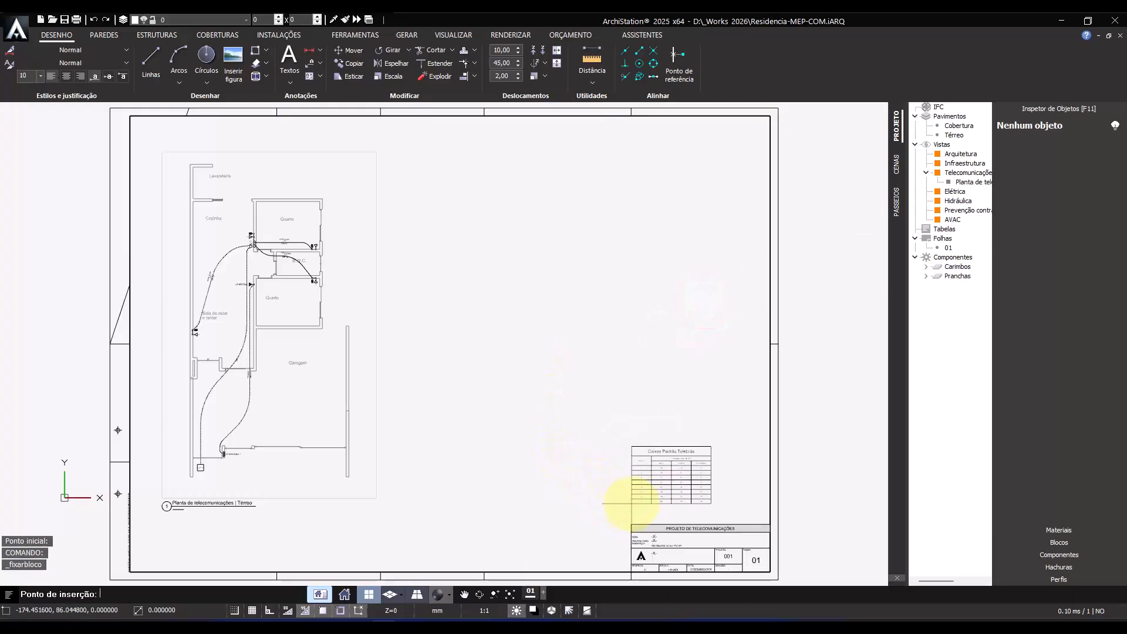
pyautogui.click(632, 503)
pyautogui.press('Return')
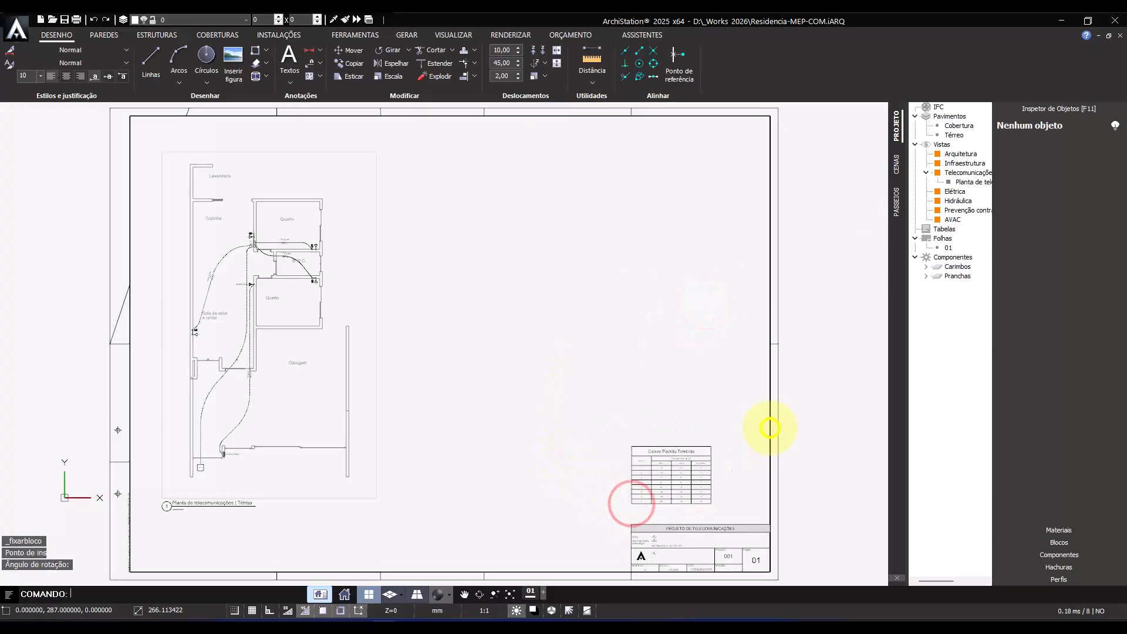
# - Insert the Detalhe caixas block from the telecommunications details between the plan and the standard box table
pyautogui.rightClick(947, 172)
pyautogui.click(966, 189)
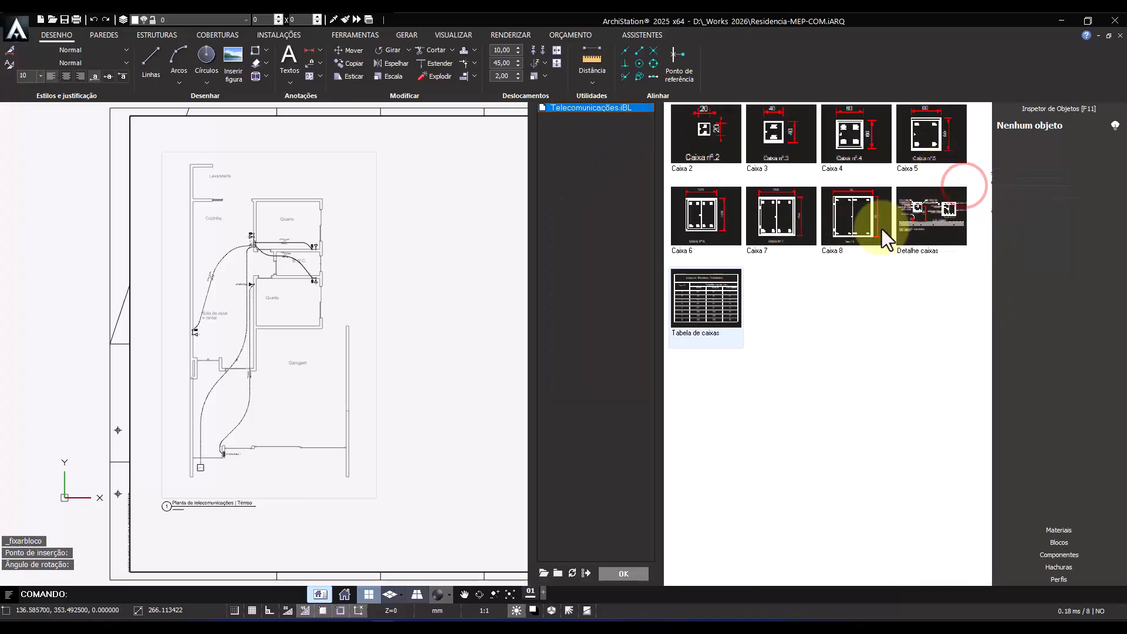
pyautogui.doubleClick(899, 226)
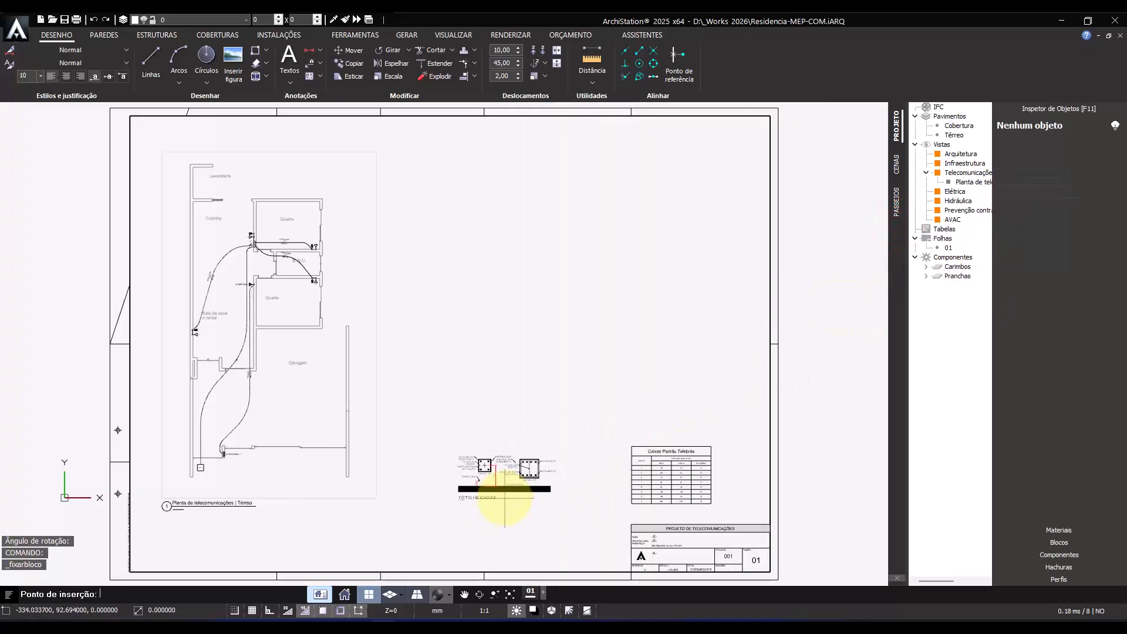
pyautogui.click(503, 498)
pyautogui.click(506, 498)
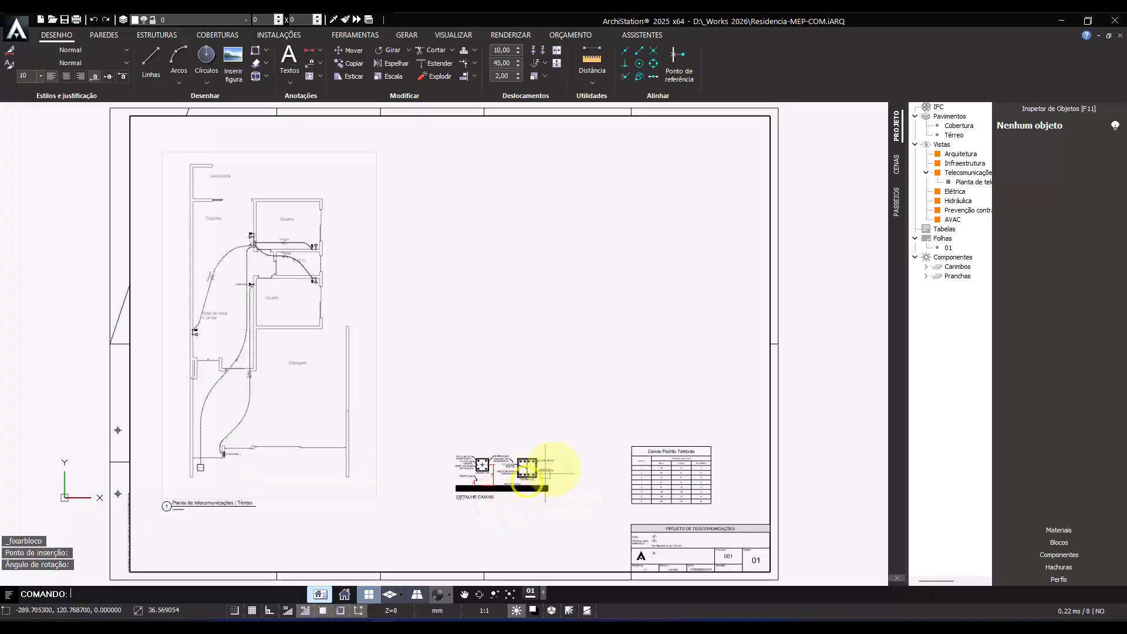
# - Generate the Tabela de Pontos for telecommunications and place it on the sheet beside the upper part of the plan
pyautogui.rightClick(952, 175)
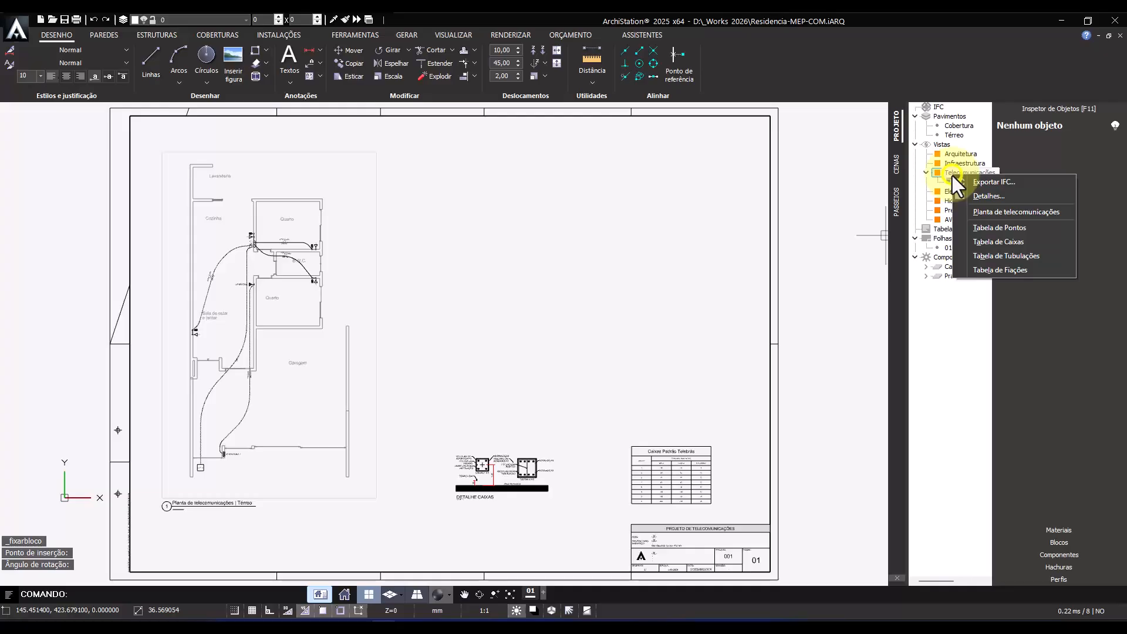
pyautogui.click(986, 227)
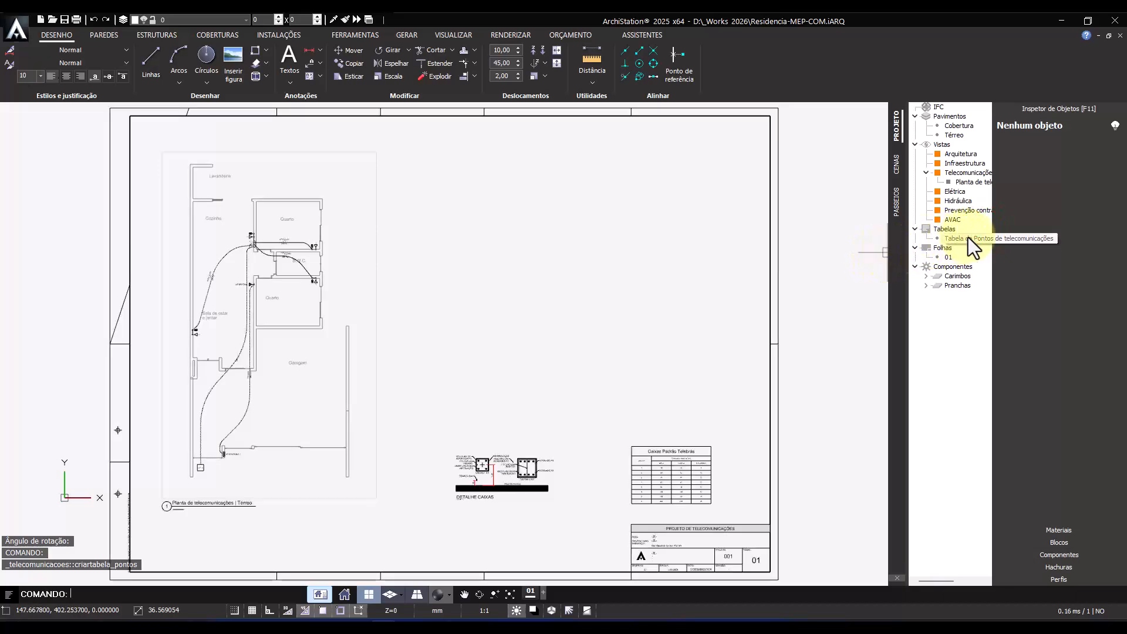
pyautogui.doubleClick(973, 238)
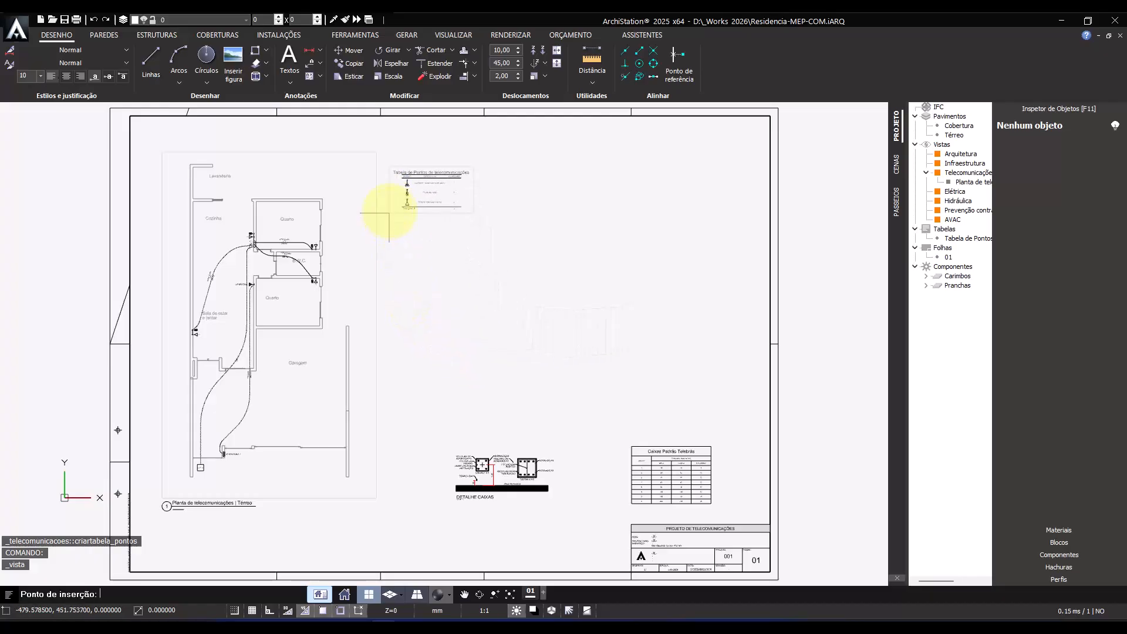
pyautogui.click(393, 200)
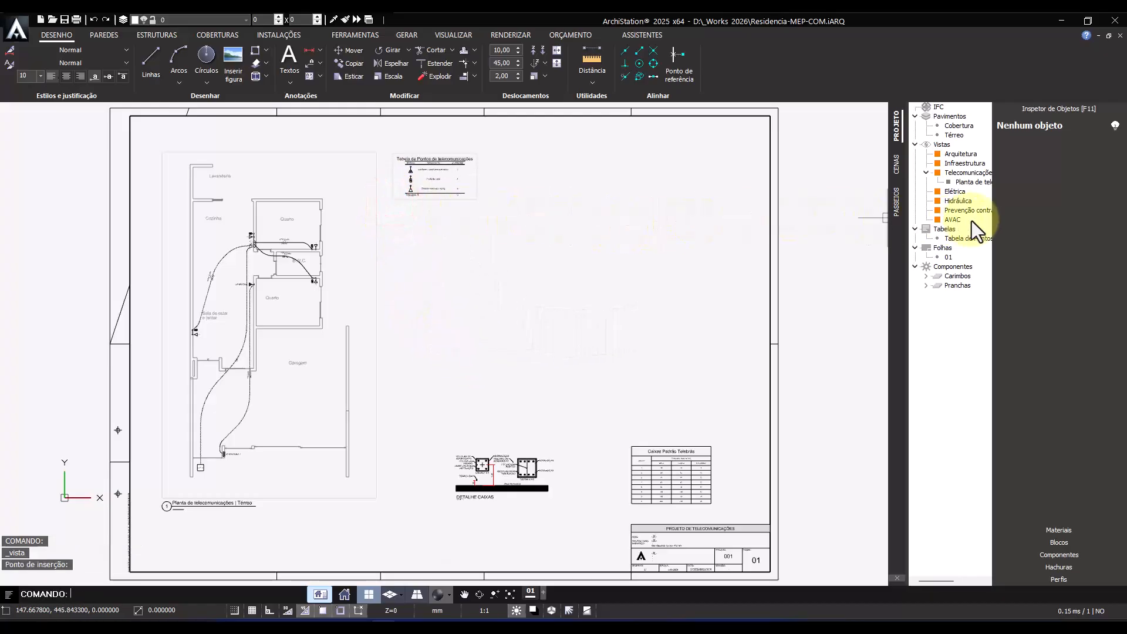
# - Generate the Tabela de Caixas for telecommunications and place it on the sheet directly below the Tabela de Pontos
pyautogui.rightClick(957, 175)
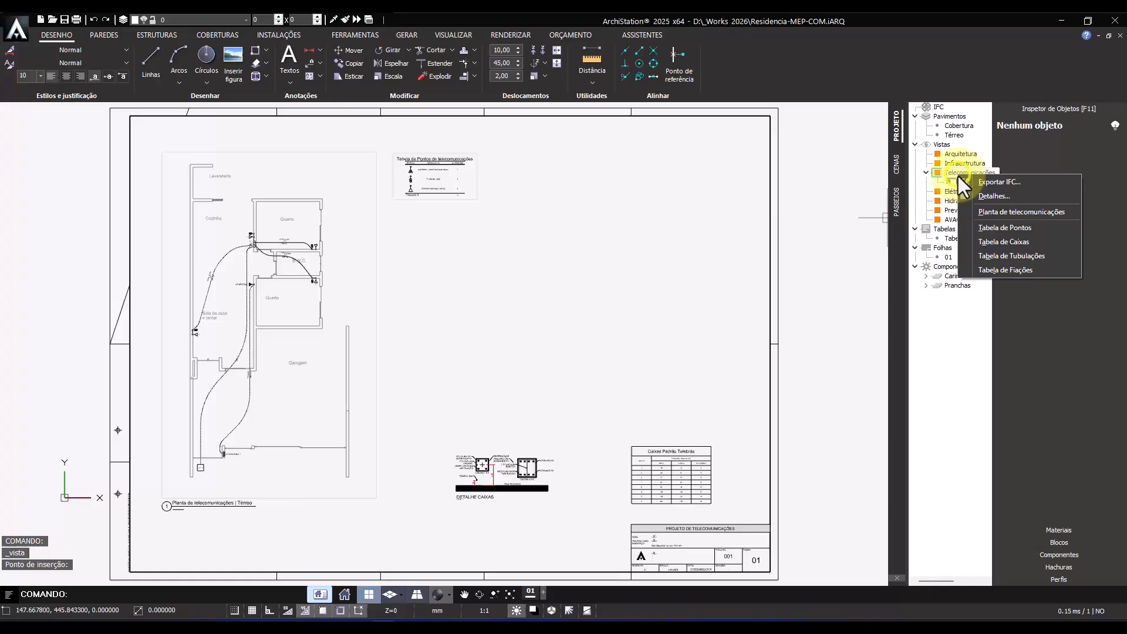
pyautogui.click(990, 240)
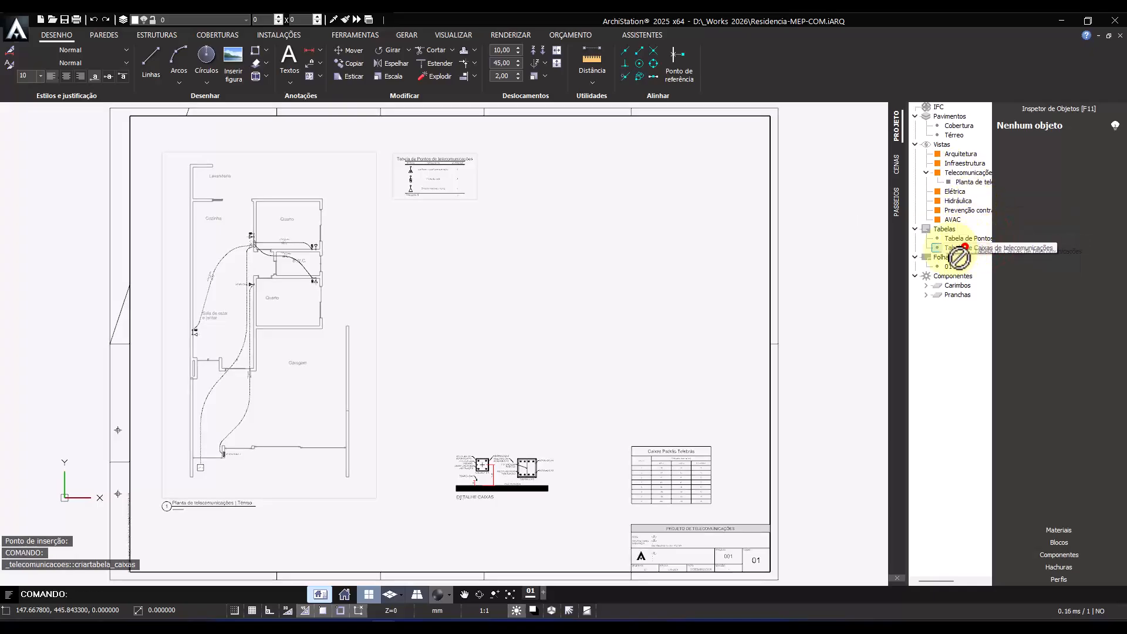
pyautogui.doubleClick(966, 247)
pyautogui.click(395, 254)
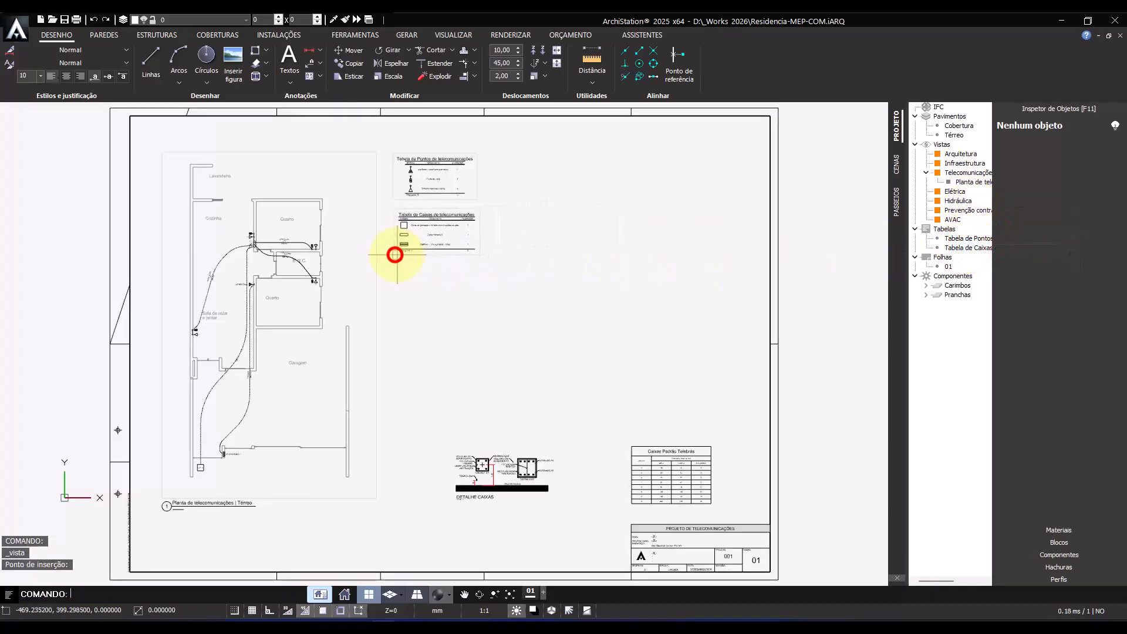
# - Generate the Tabela de Tubulações for telecommunications and place it on the sheet directly below the Tabela de Caixas
pyautogui.rightClick(953, 175)
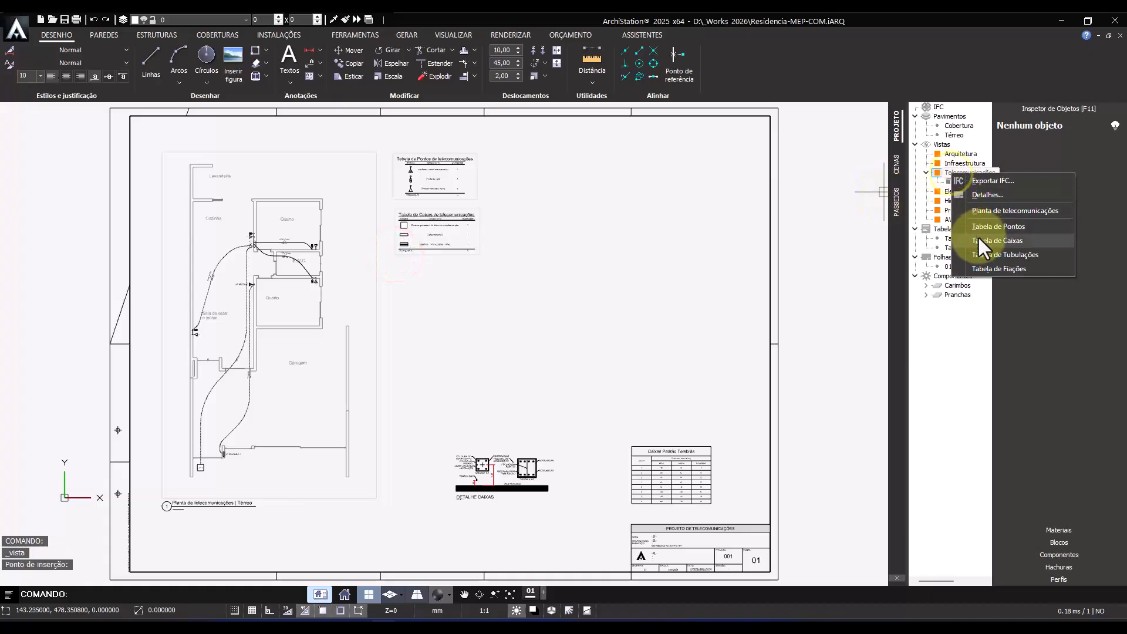
pyautogui.click(982, 253)
pyautogui.doubleClick(955, 259)
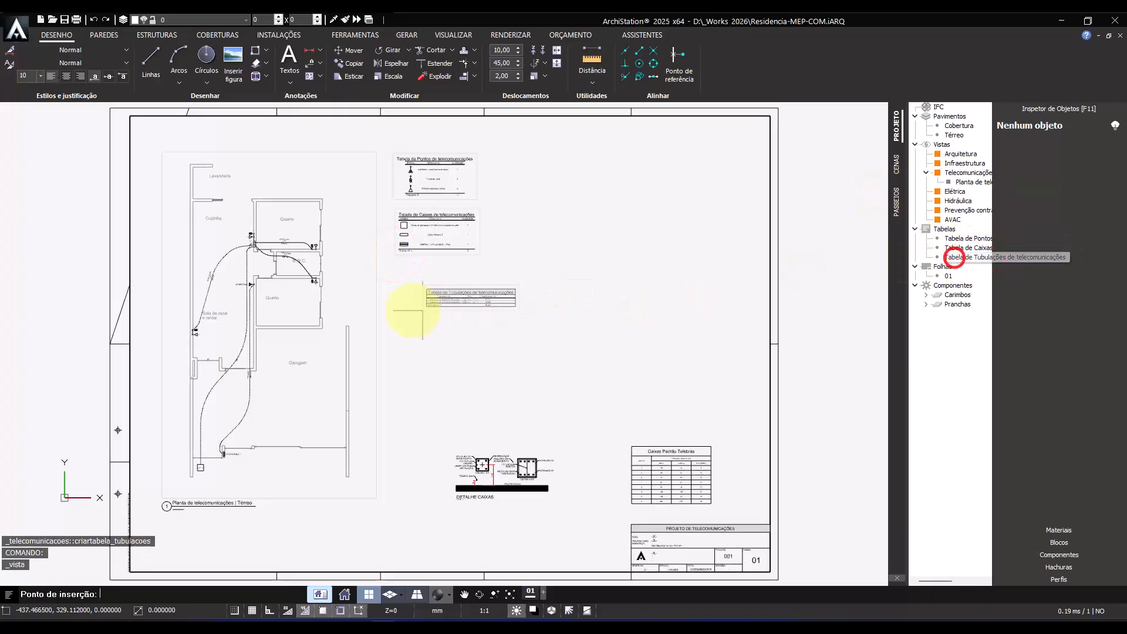
pyautogui.click(397, 291)
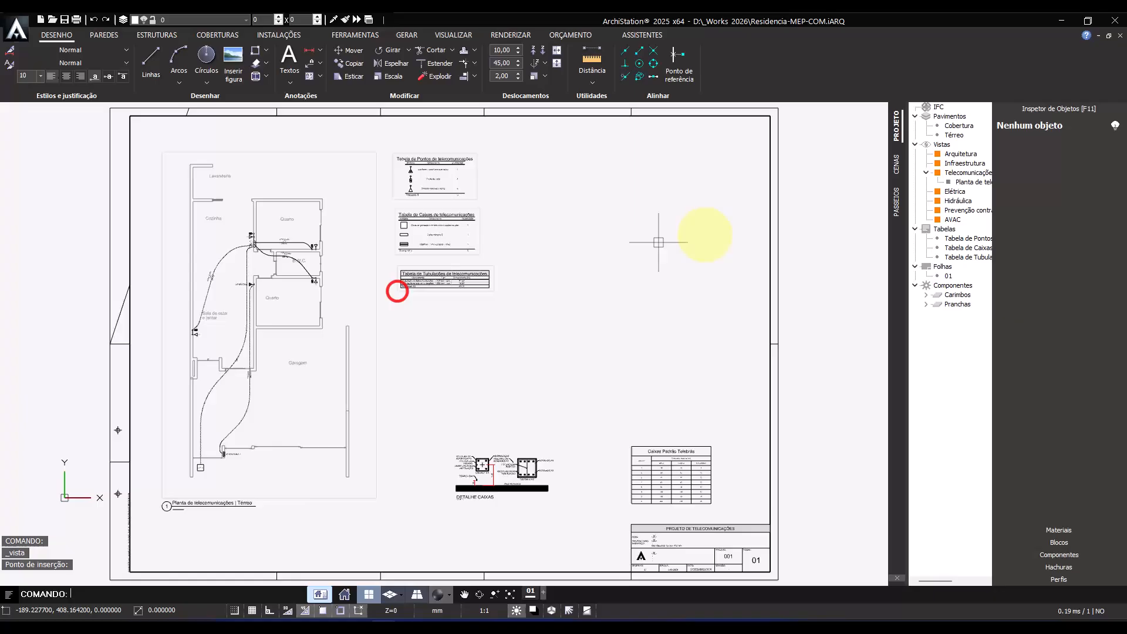
# - Generate the Tabela de Fiações for telecommunications and place it on the sheet directly below the Tabela de Tubulações
pyautogui.rightClick(963, 177)
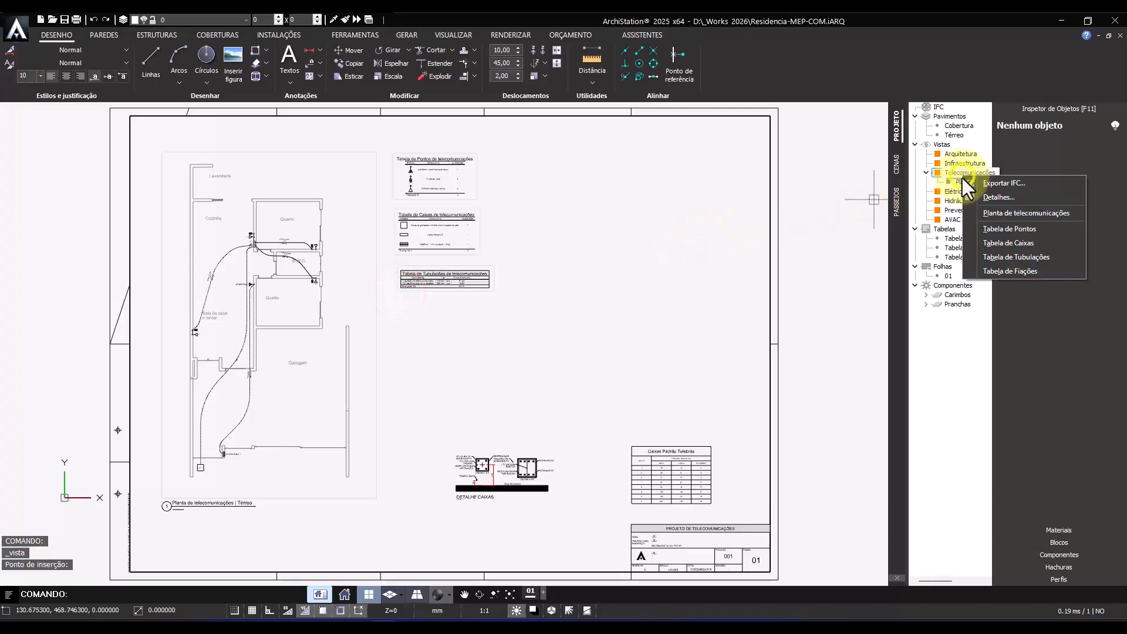
pyautogui.click(988, 270)
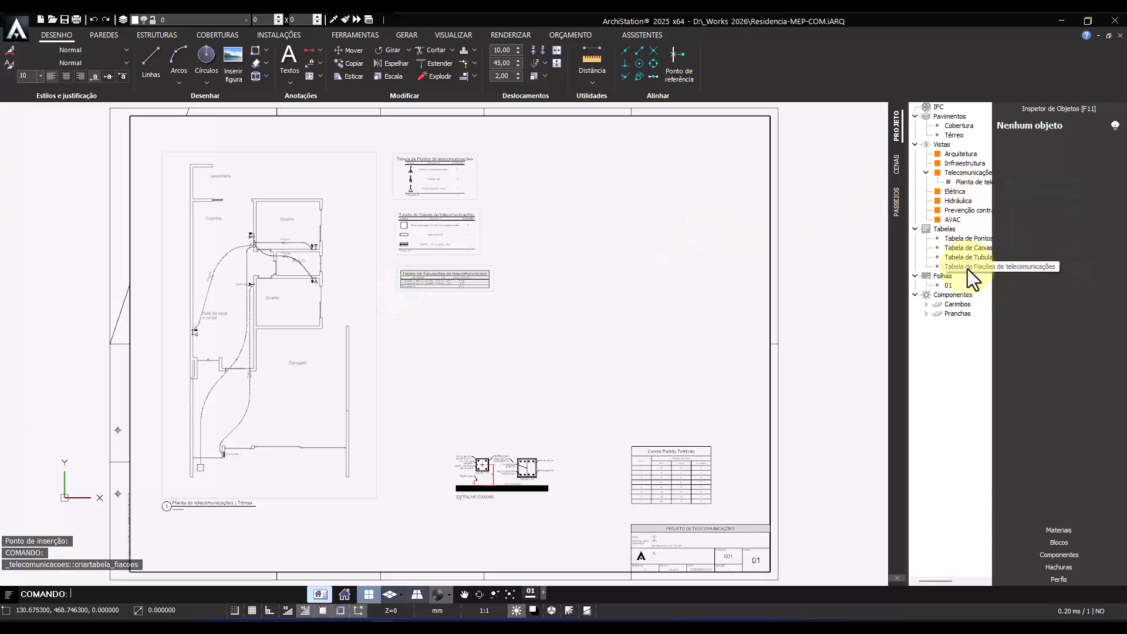
pyautogui.doubleClick(968, 268)
pyautogui.click(399, 324)
# - Examine the components, types and quantities in the four telecommunications tables on the sheet
pyautogui.scroll(3, 422, 317)
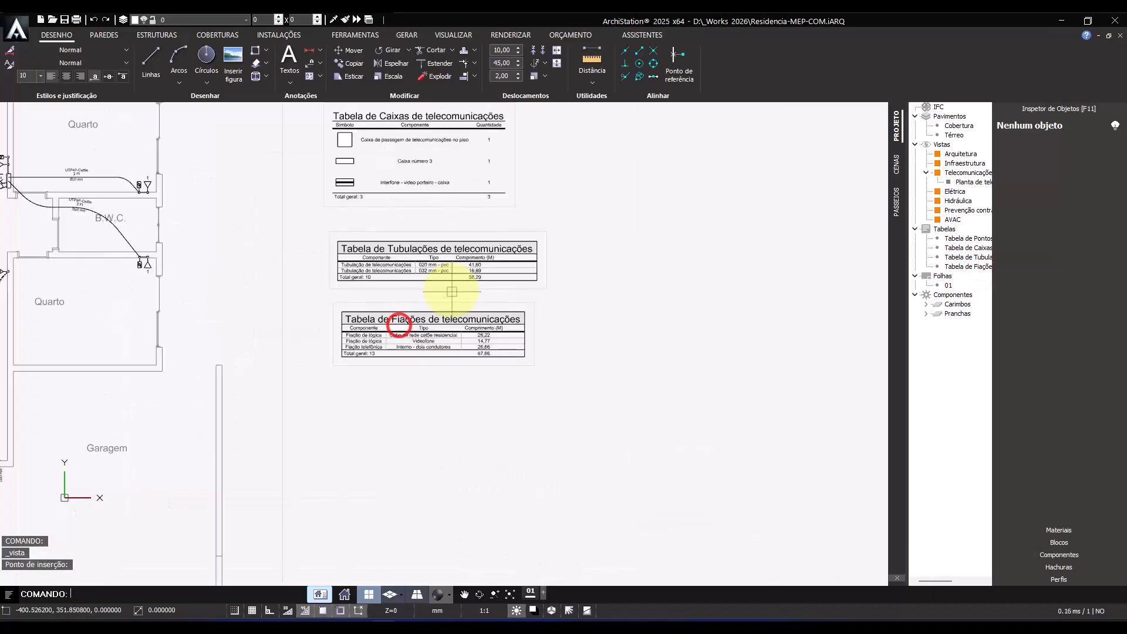
pyautogui.scroll(1, 415, 369)
pyautogui.moveTo(415, 370); pyautogui.dragTo(421, 405, button='middle')
pyautogui.scroll(2, 421, 405)
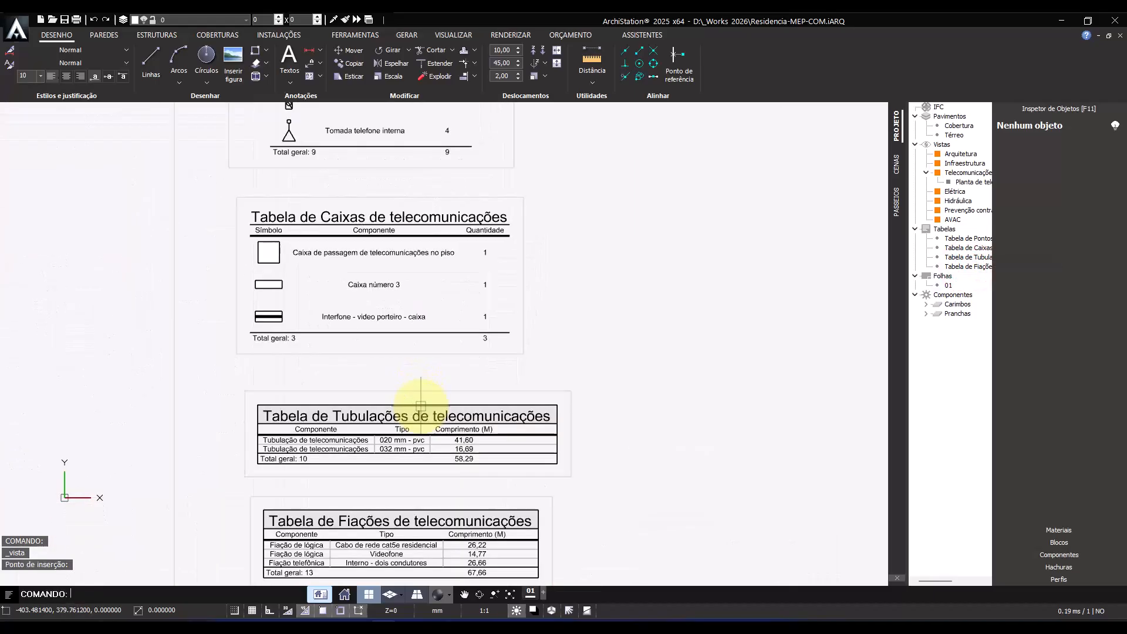
pyautogui.scroll(-2, 421, 405)
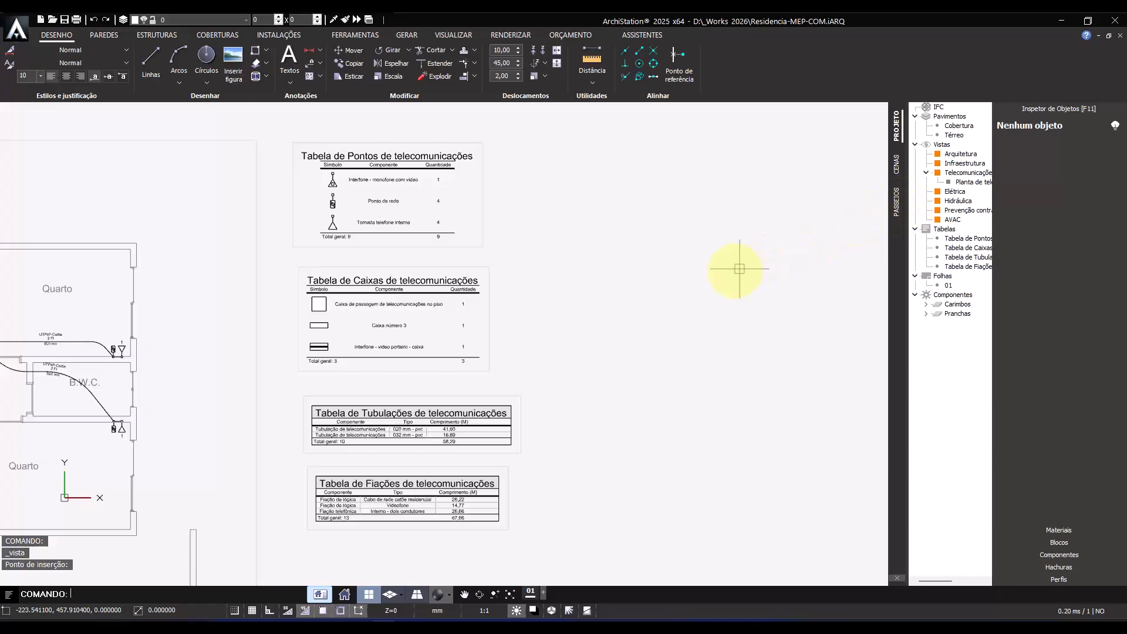
pyautogui.scroll(-3, 731, 276)
pyautogui.moveTo(722, 290); pyautogui.dragTo(592, 229, button='middle')
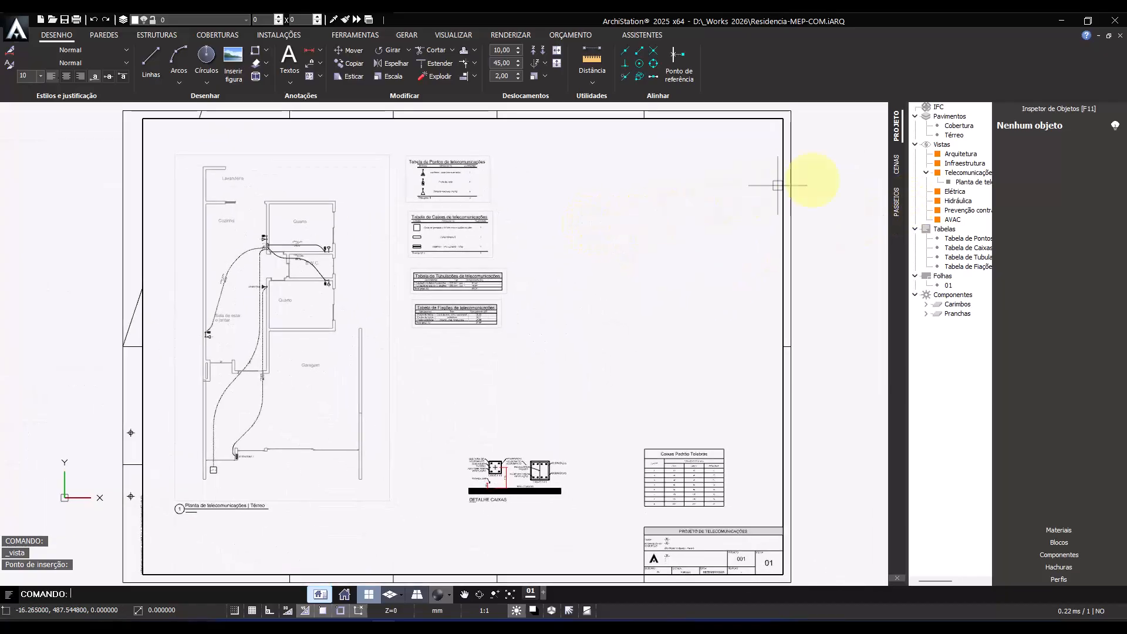
# - Export the Telecomunicações discipline as an Industry Foundation Class IFC4 file in the MEP library folder
pyautogui.rightClick(966, 174)
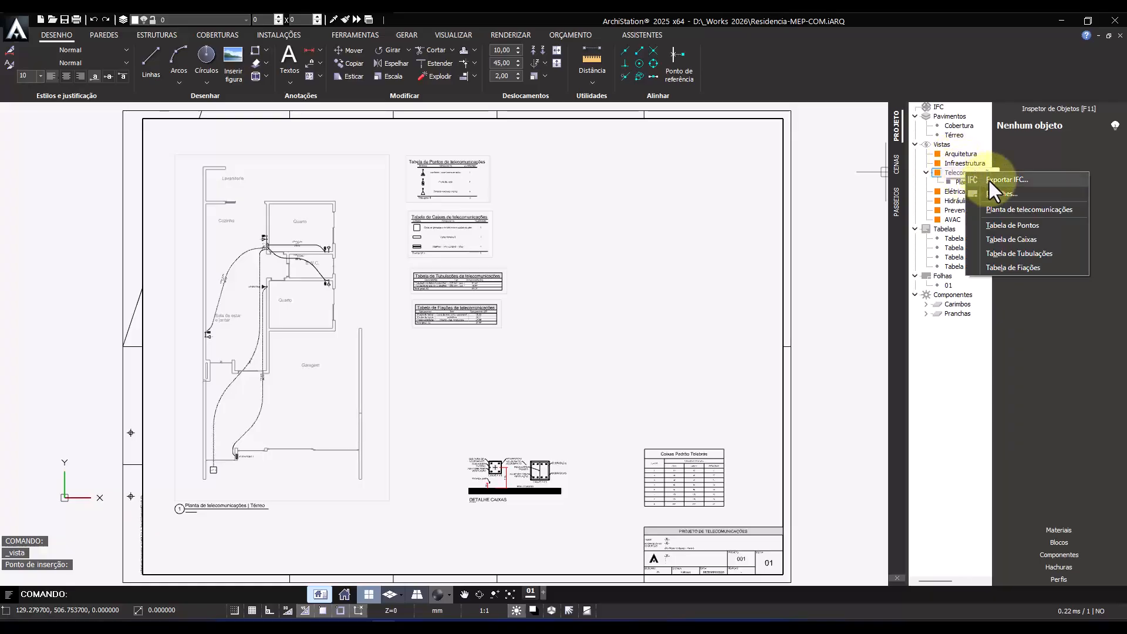
pyautogui.click(995, 179)
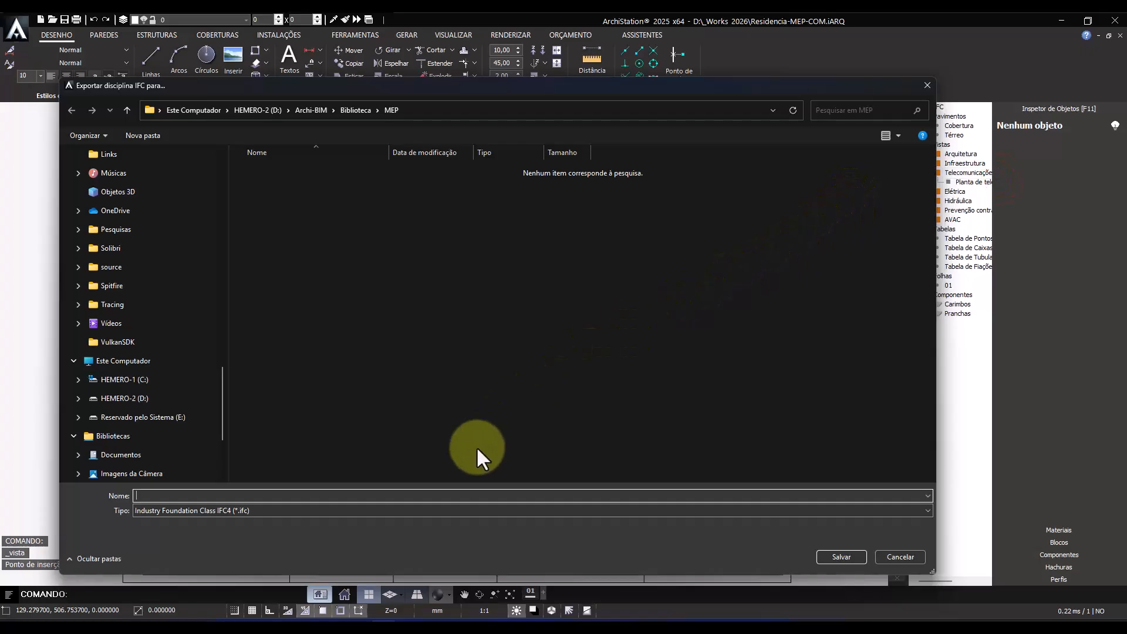
pyautogui.click(439, 496)
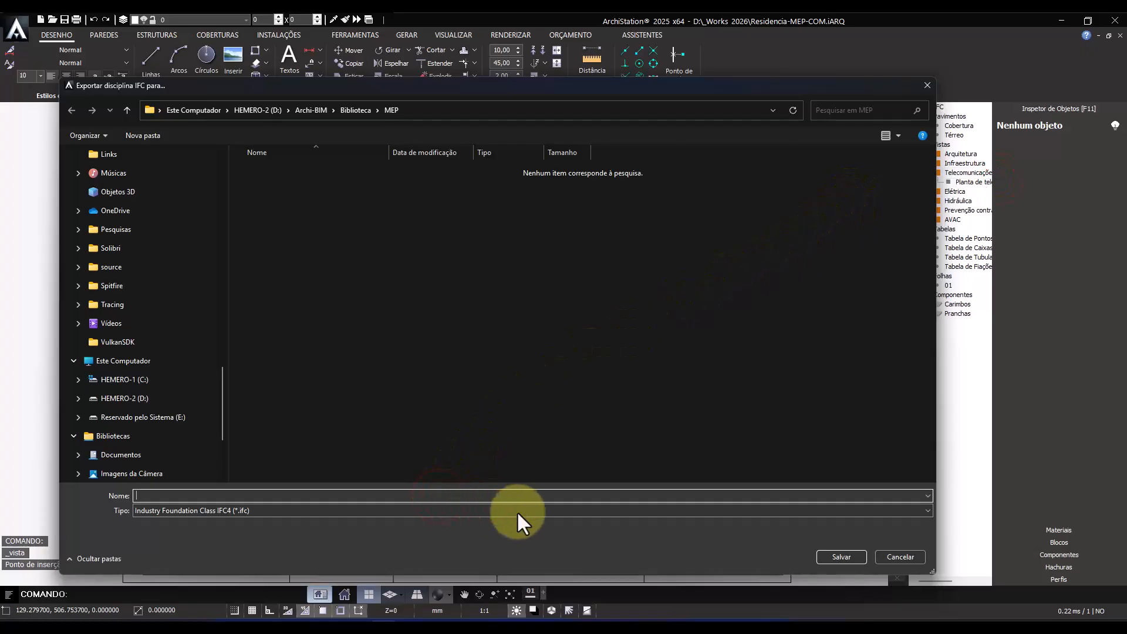
pyautogui.click(847, 559)
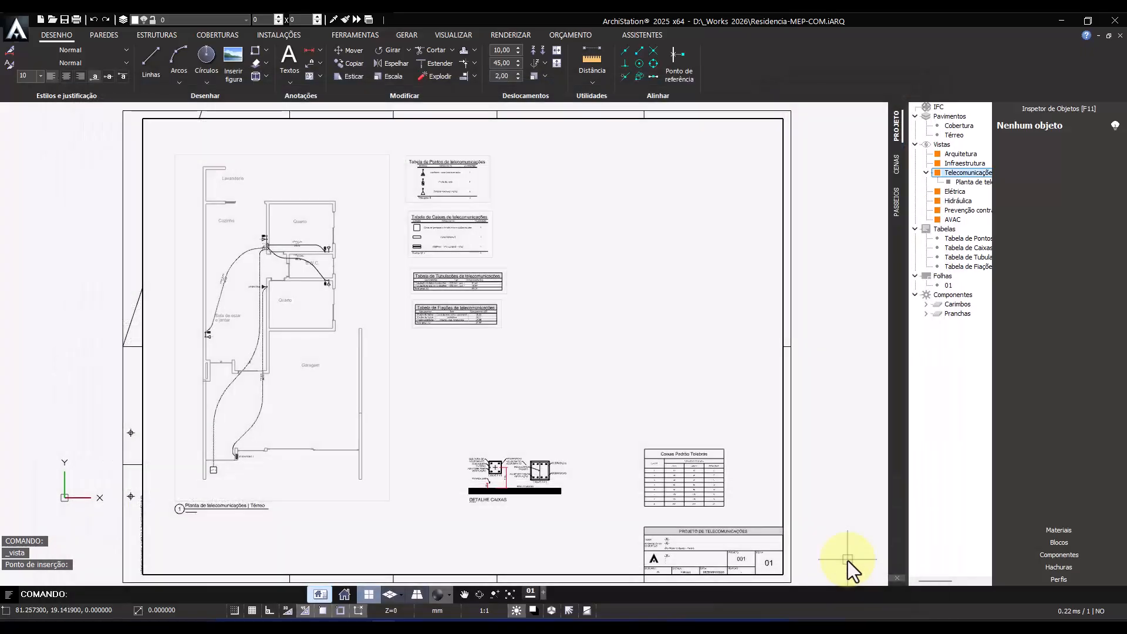
# - Undo the last two operations and examine the telecommunications installation in the Térreo 3D model
pyautogui.hotkey('ctrl', 'z')
pyautogui.hotkey('ctrl', 'z')
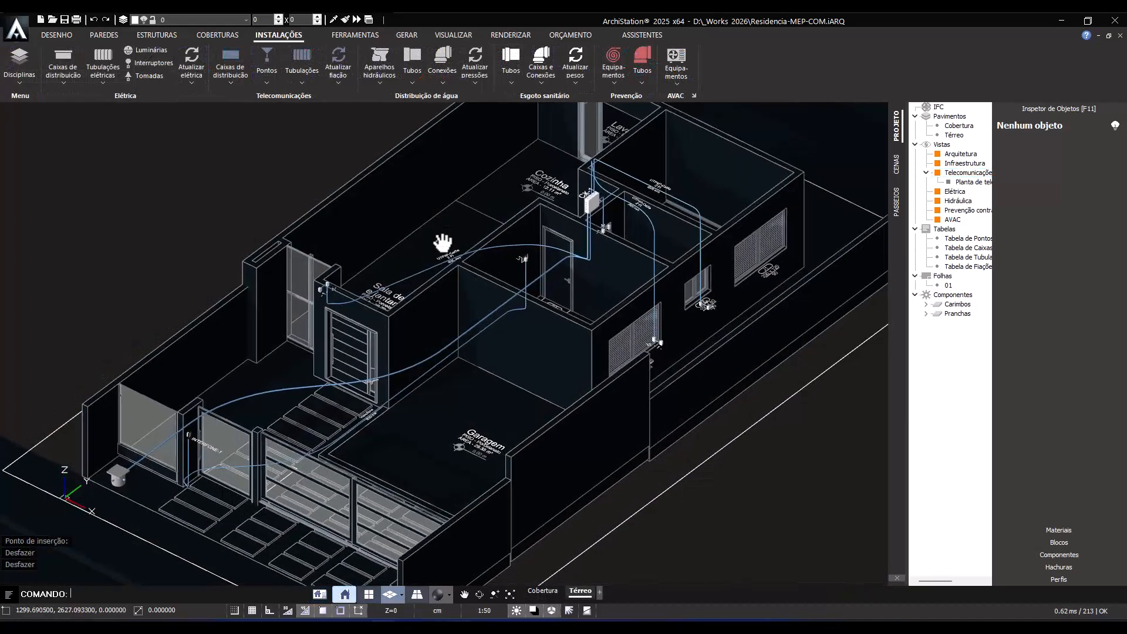
pyautogui.keyDown('shift'); pyautogui.moveTo(443, 243); pyautogui.dragTo(501, 241, button='middle'); pyautogui.keyUp('shift')
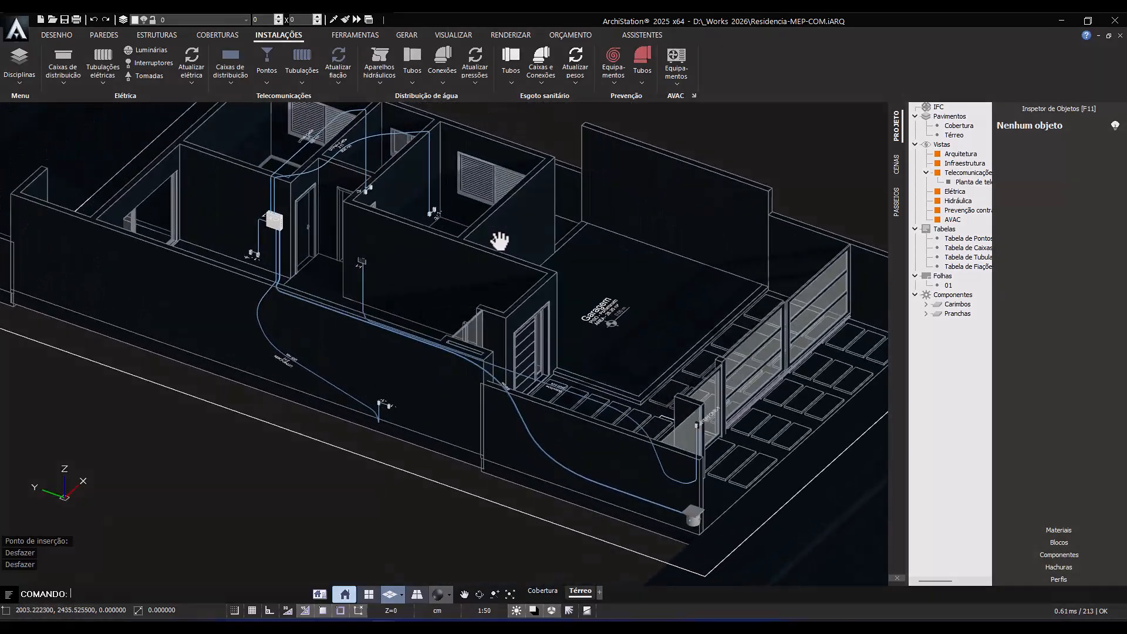